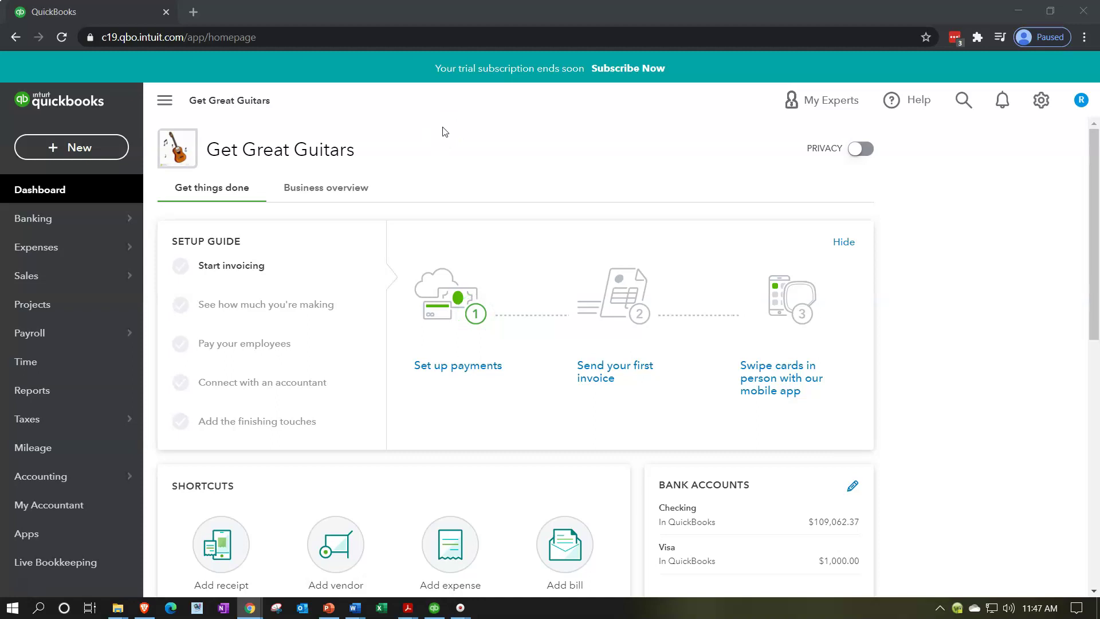
# Duplicate the QuickBooks browser tab and open the Balance Sheet report in the duplicate
pyautogui.rightClick(132, 21)
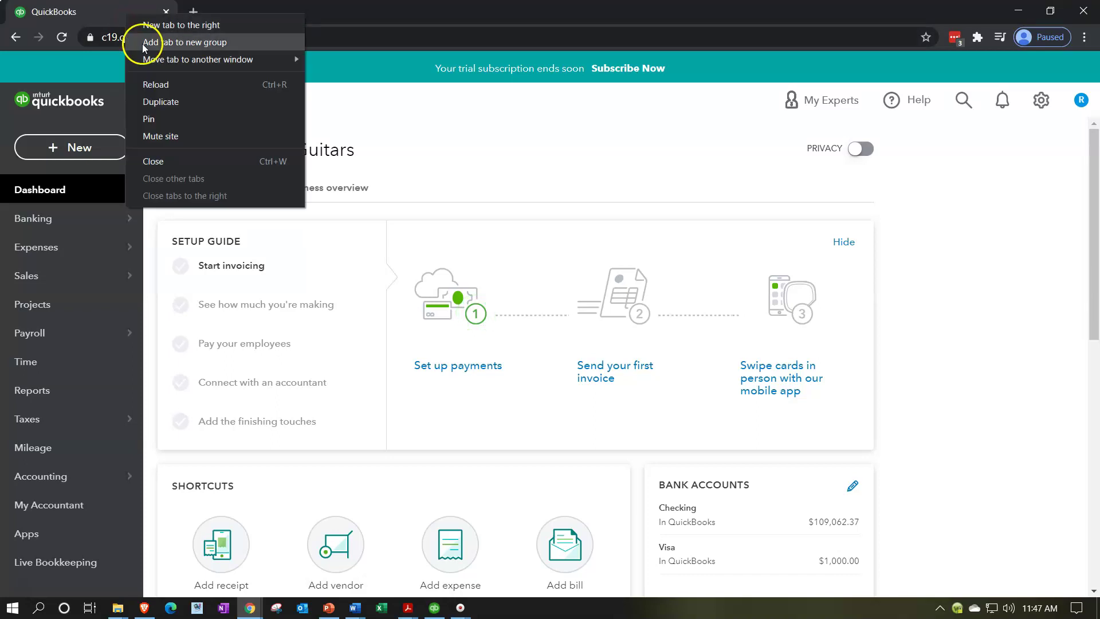
pyautogui.click(153, 92)
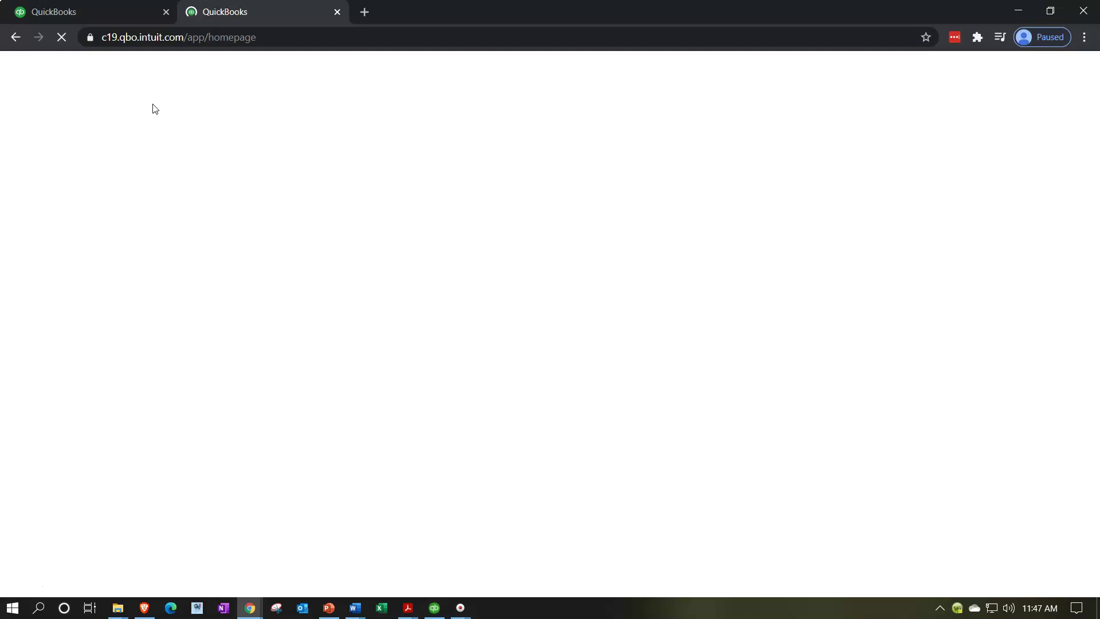
pyautogui.click(57, 401)
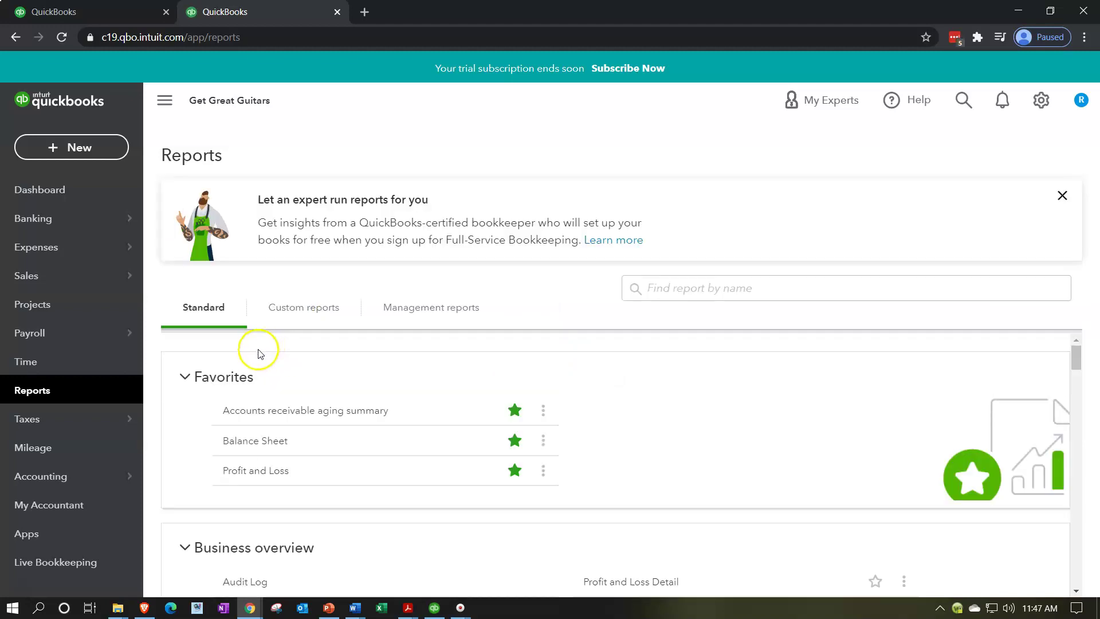
pyautogui.click(245, 445)
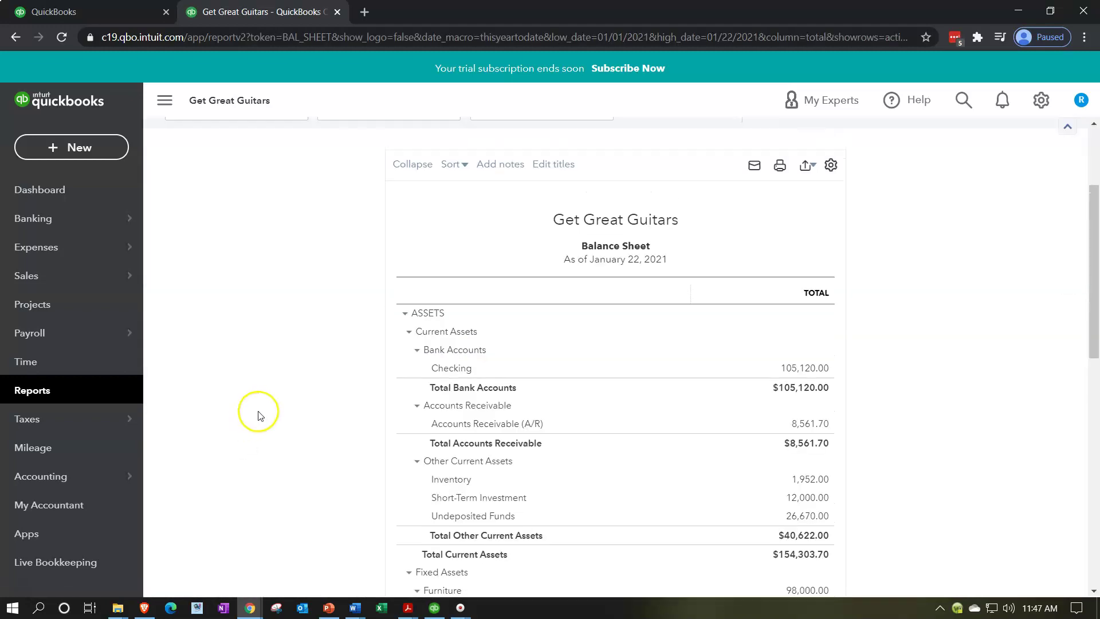
# Set the Balance Sheet's end date to 01/31/2021 and run the report to review its current assets
pyautogui.click(503, 211)
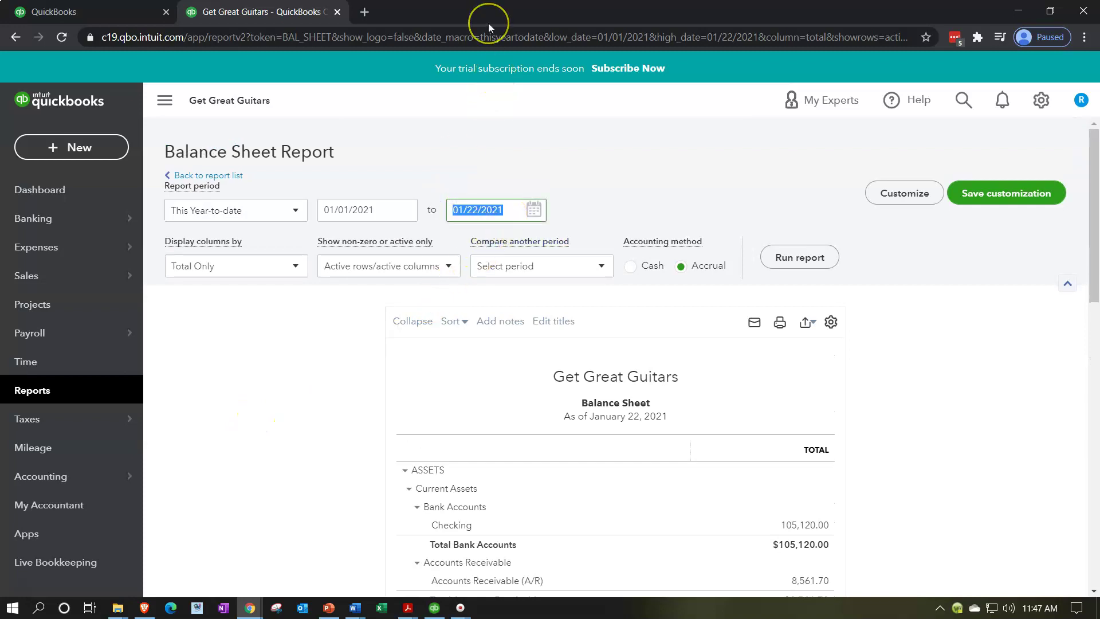
pyautogui.write('013121')
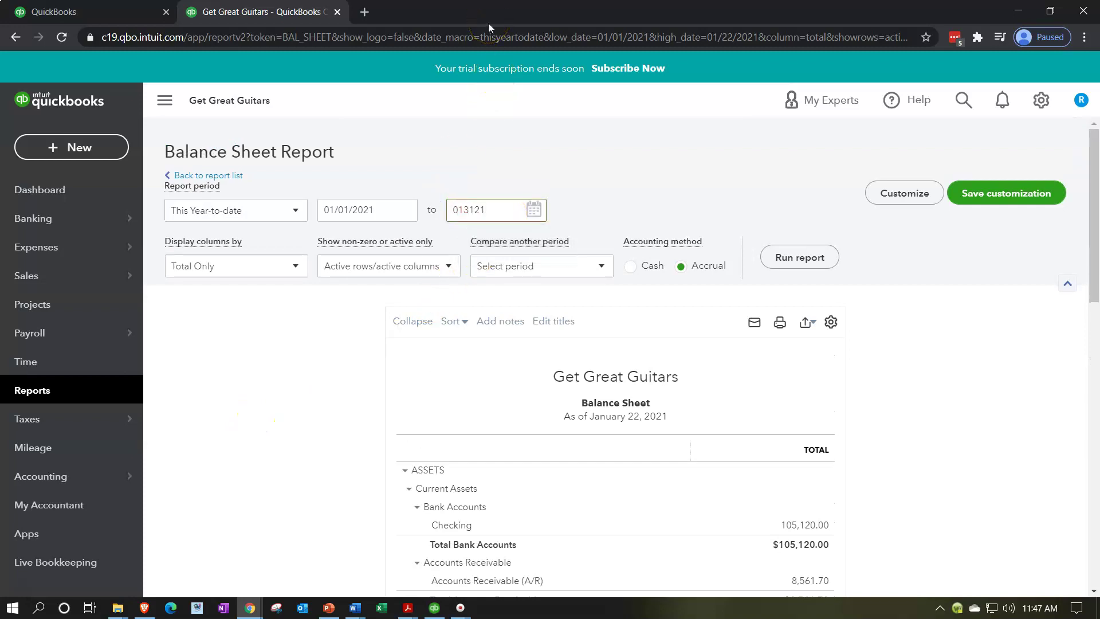
pyautogui.press('Tab')
pyautogui.click(810, 260)
pyautogui.scroll(-3, 572, 319)
pyautogui.hotkey('ctrl', '+')
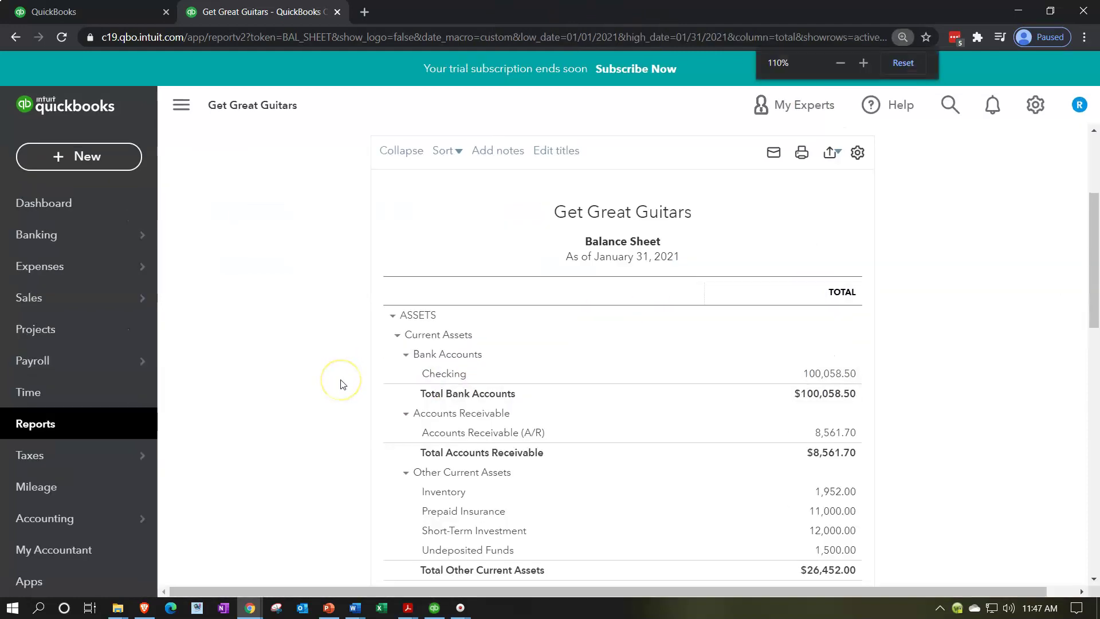
pyautogui.hotkey('ctrl', '+')
pyautogui.scroll(-2, 709, 364)
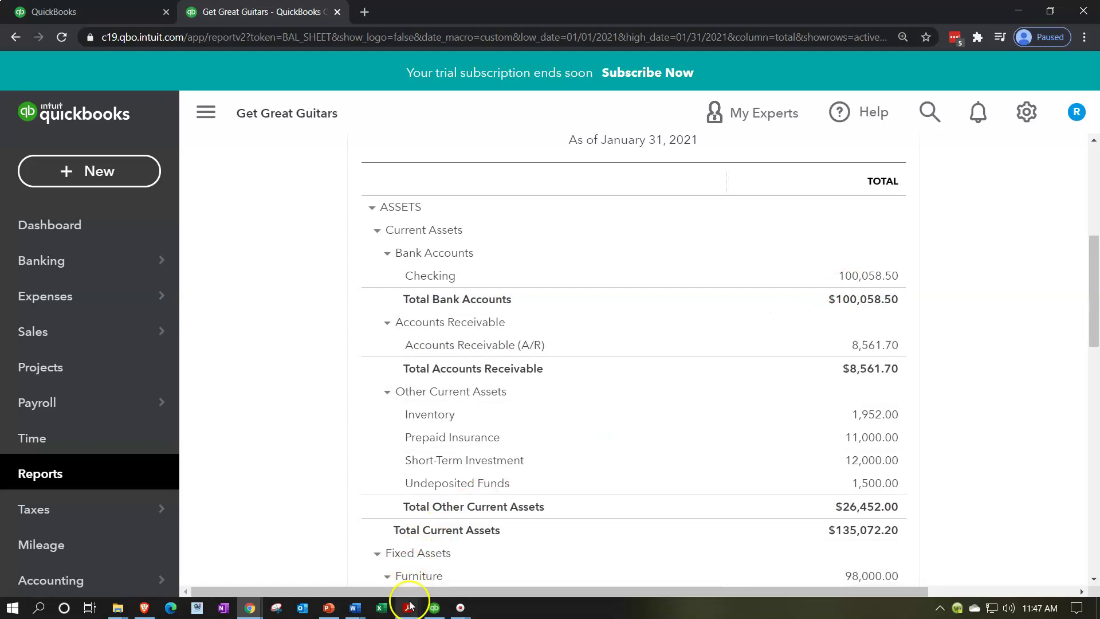
# Switch to Adobe Acrobat Reader and examine the January 2021 bank statement's balances, deposits, checks and withdrawals
pyautogui.moveTo(409, 610)
pyautogui.click(453, 559)
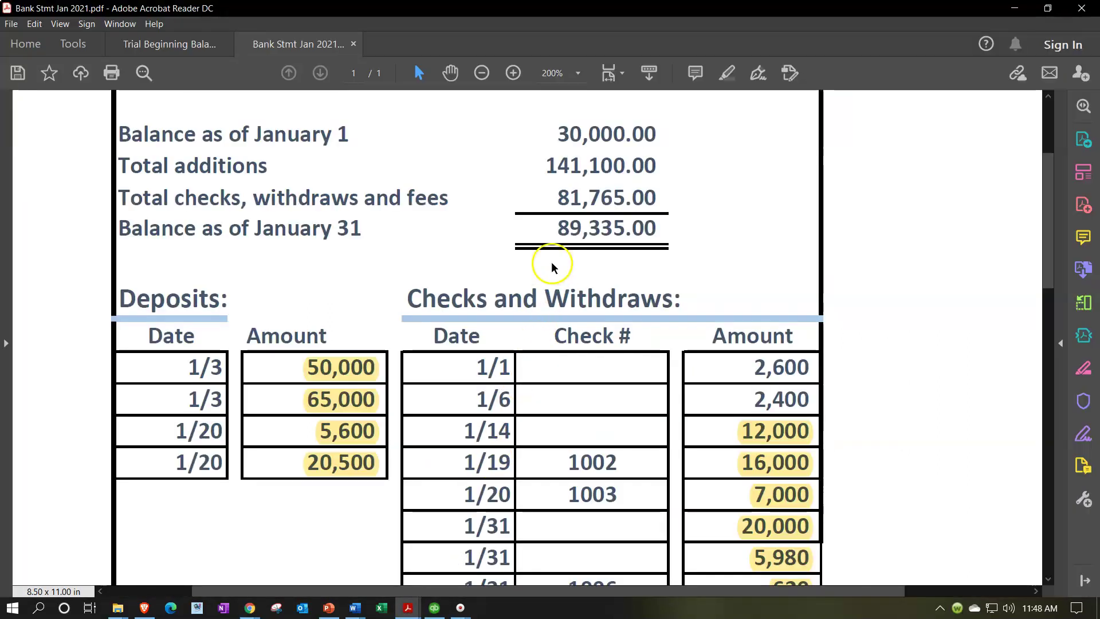
pyautogui.scroll(-2, 552, 268)
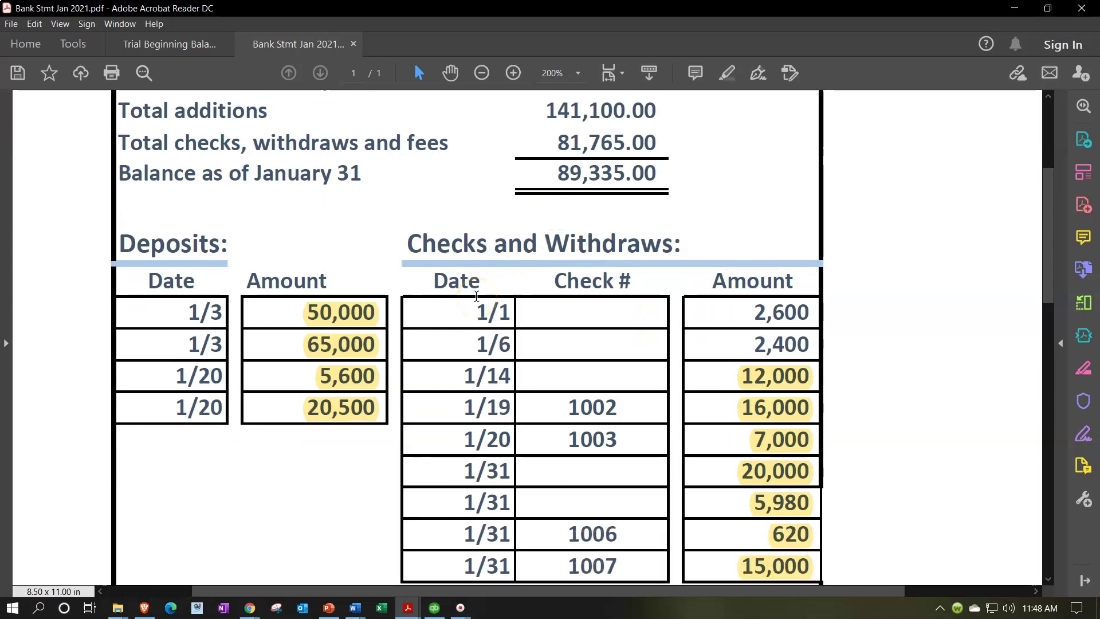
pyautogui.scroll(-3, 477, 296)
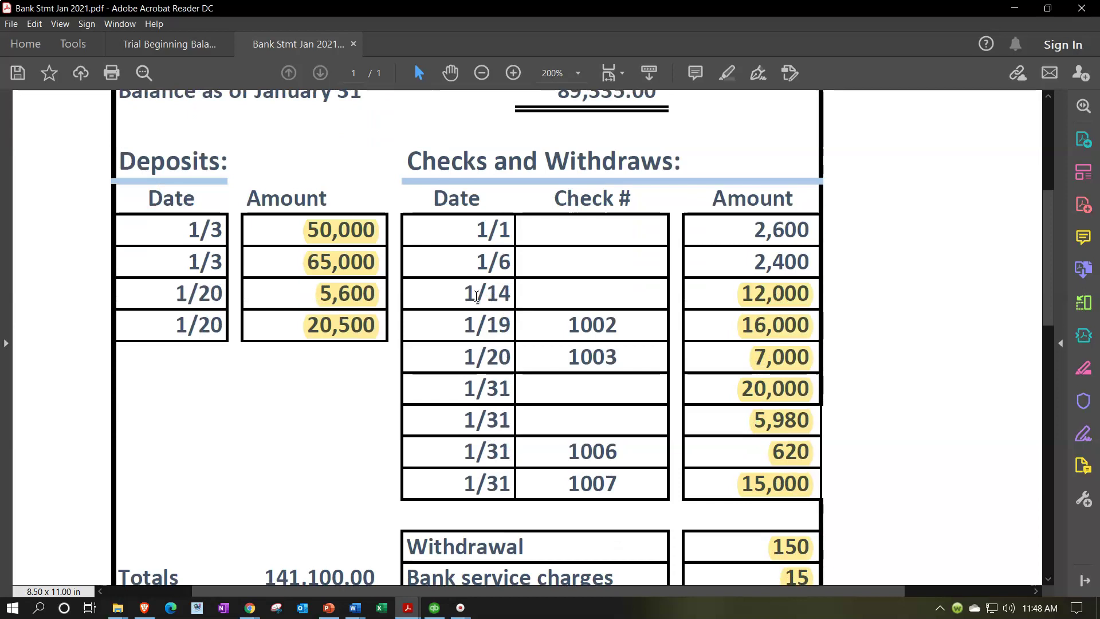
pyautogui.scroll(-1, 477, 296)
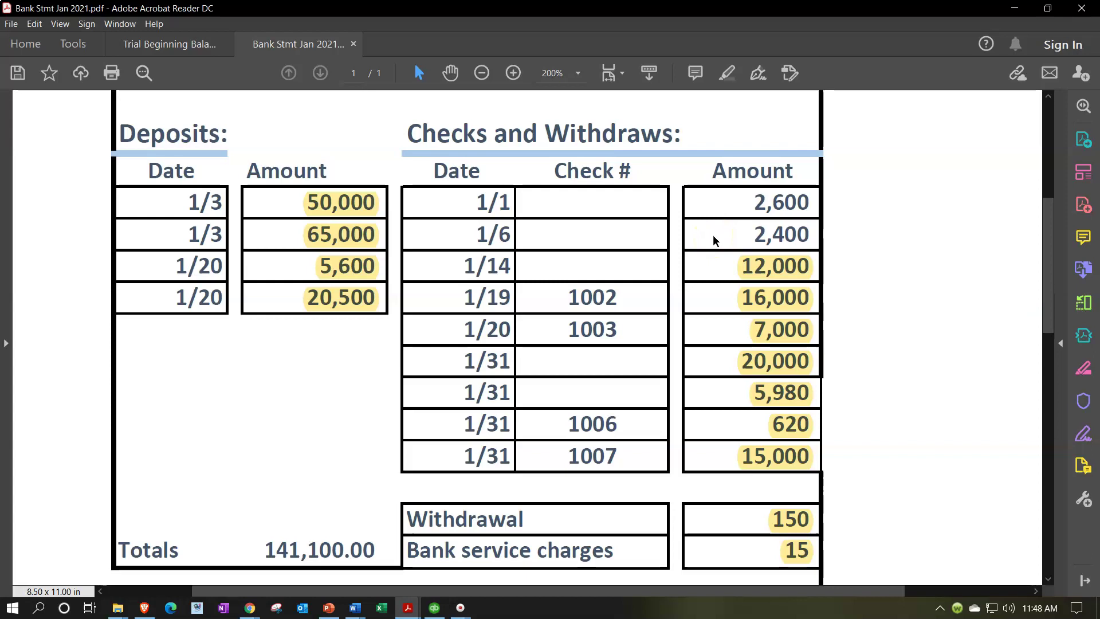
pyautogui.scroll(4, 713, 240)
pyautogui.scroll(2, 713, 239)
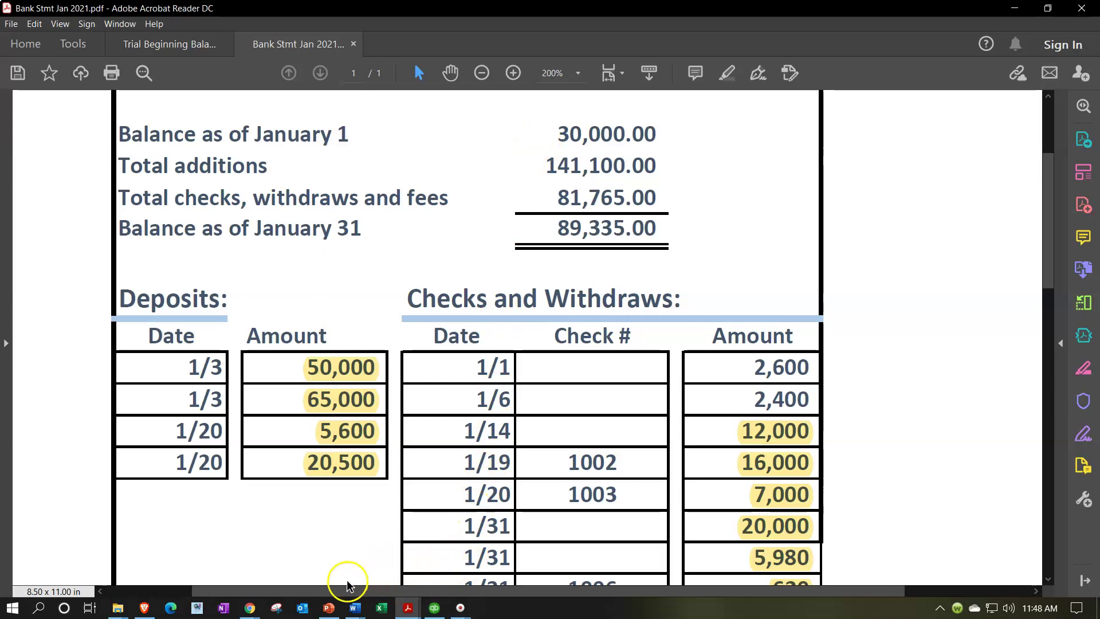
# Return to the first QuickBooks browser tab, resume reconciling the Checking account, and collapse the navigation sidebar
pyautogui.moveTo(249, 607)
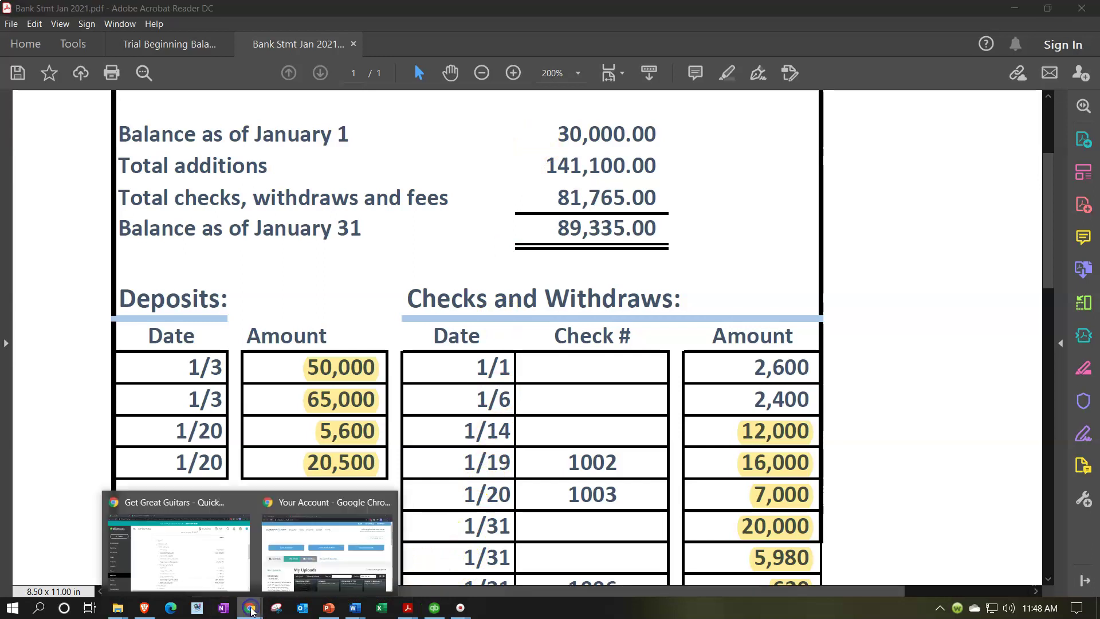
pyautogui.click(205, 537)
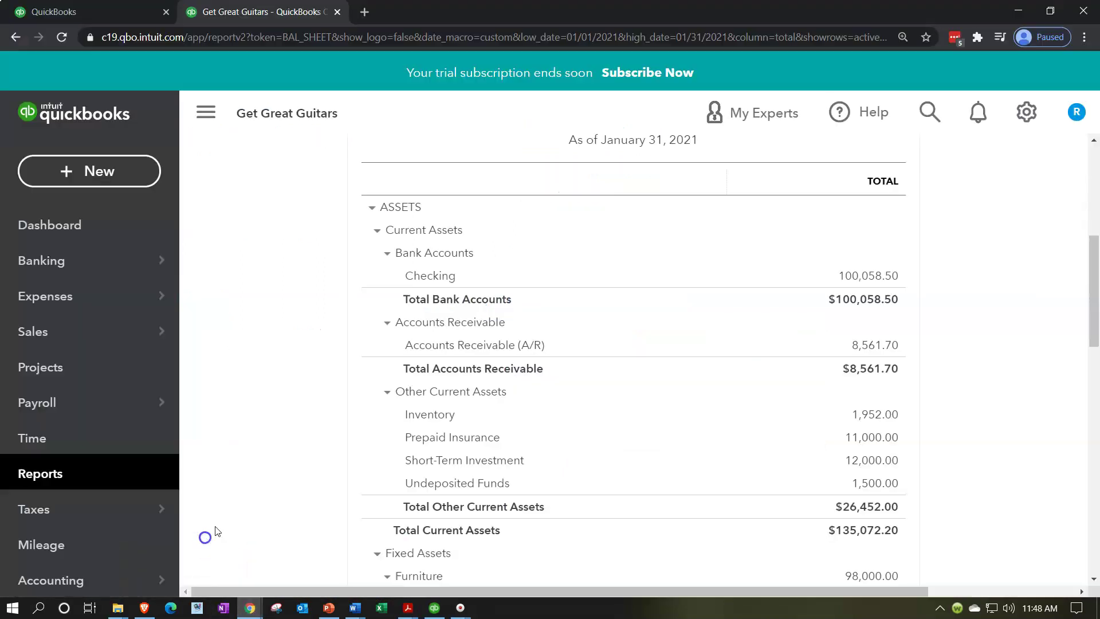
pyautogui.click(118, 13)
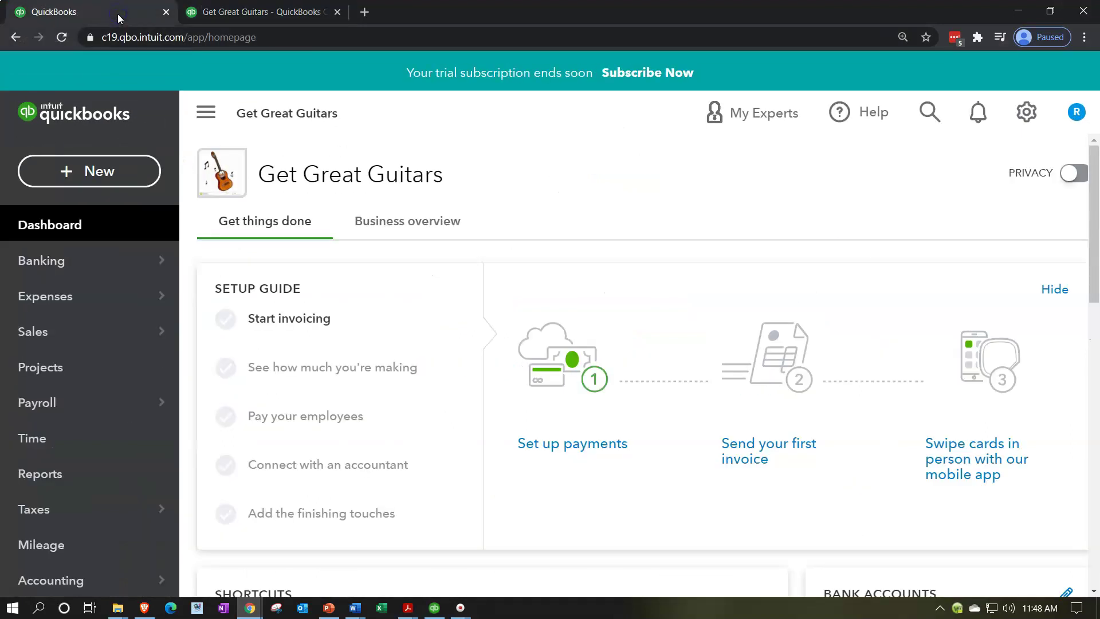
pyautogui.scroll(-2, 94, 373)
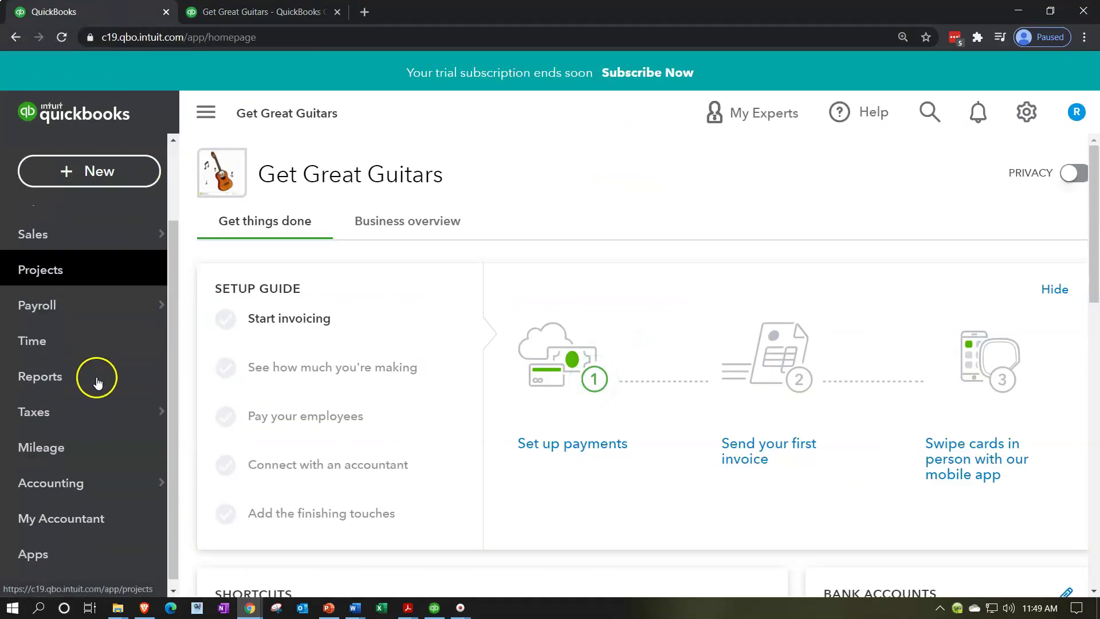
pyautogui.click(79, 489)
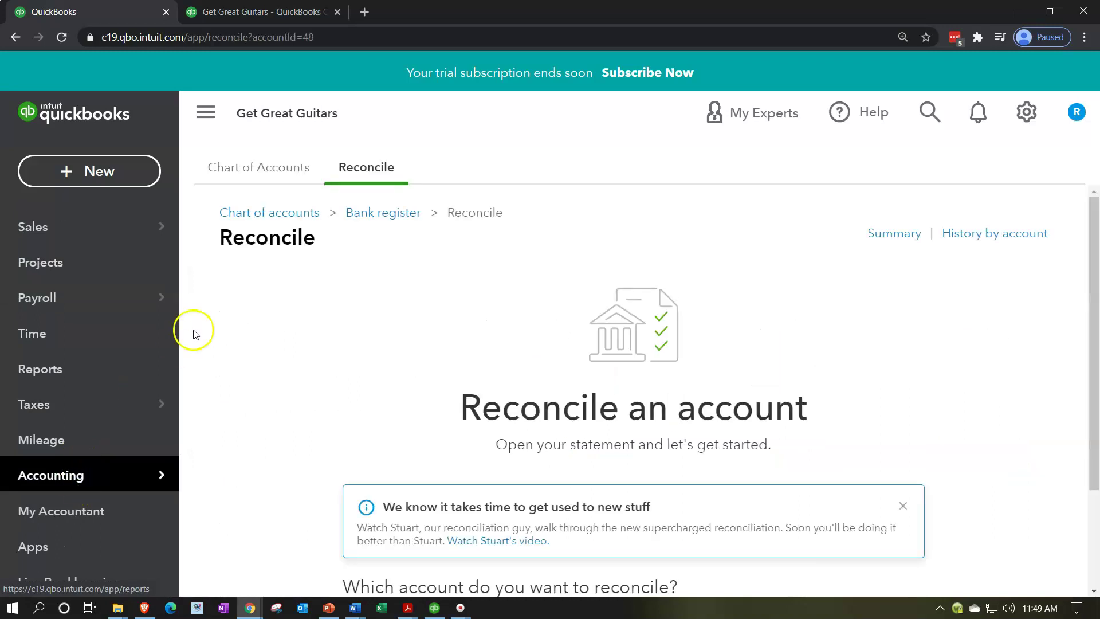
pyautogui.scroll(-3, 277, 366)
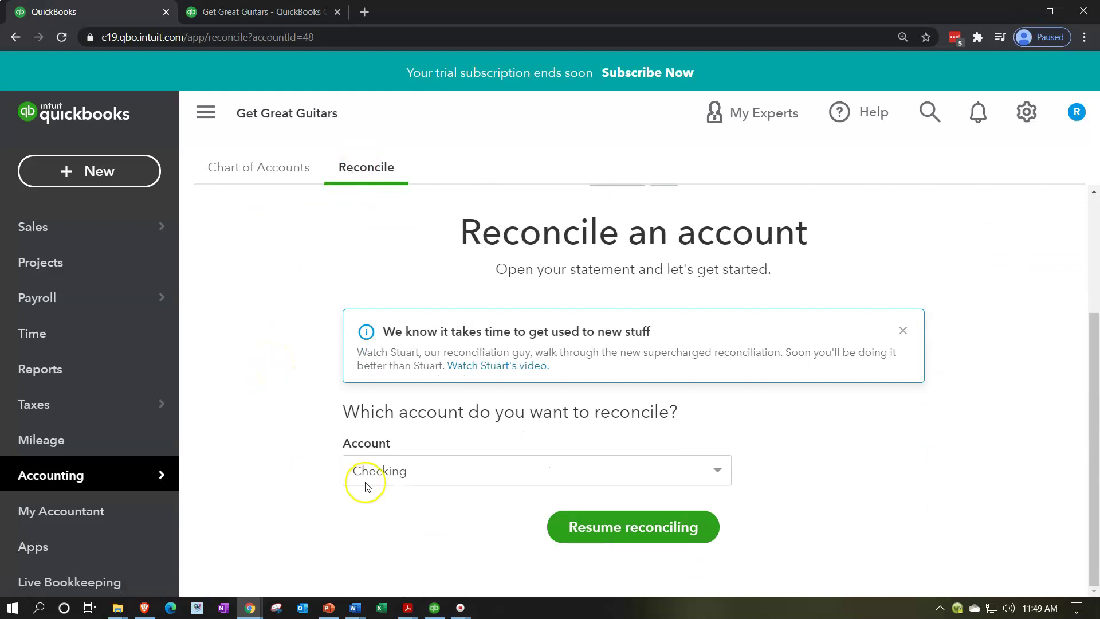
pyautogui.click(618, 529)
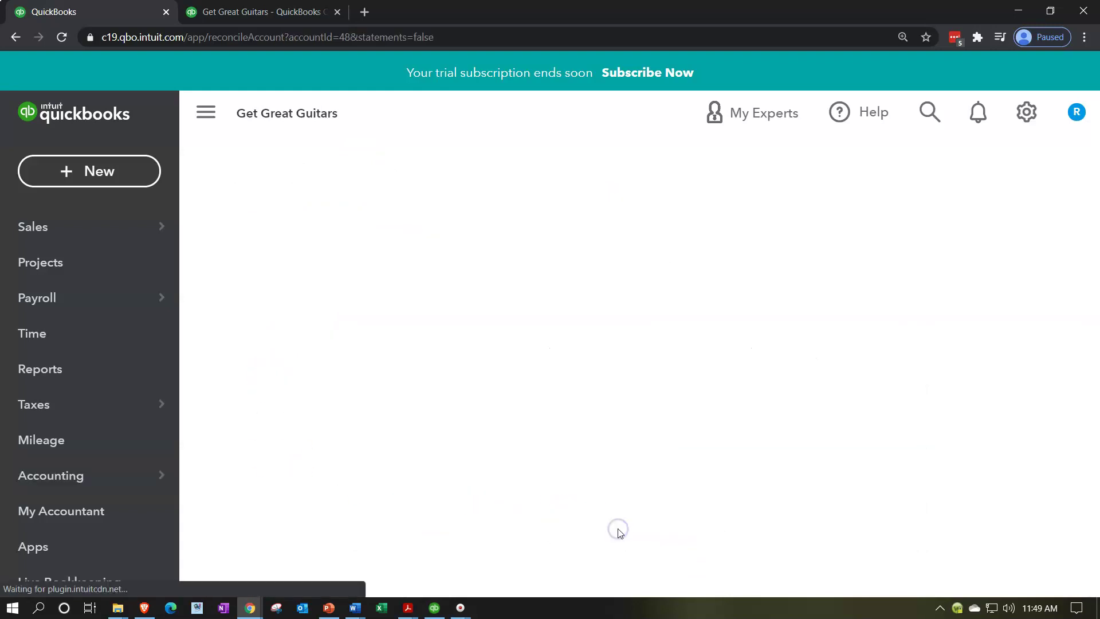
pyautogui.click(199, 109)
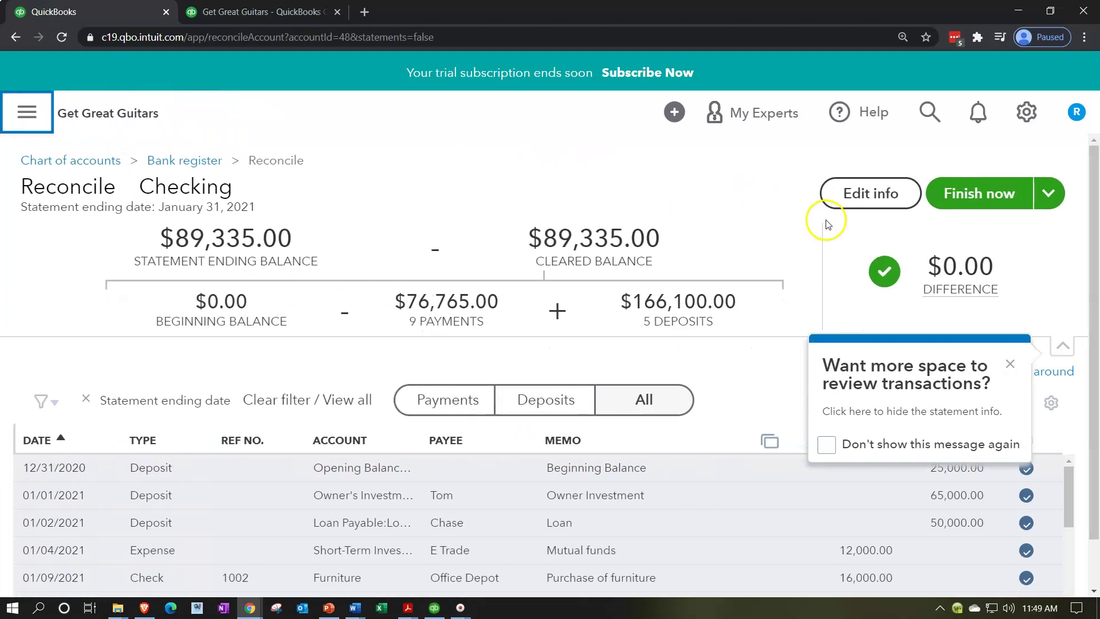
# Open the reconciliation's statement info, compare its balances with the bank statement in Acrobat Reader, and close it without changes
pyautogui.click(868, 210)
pyautogui.click(706, 195)
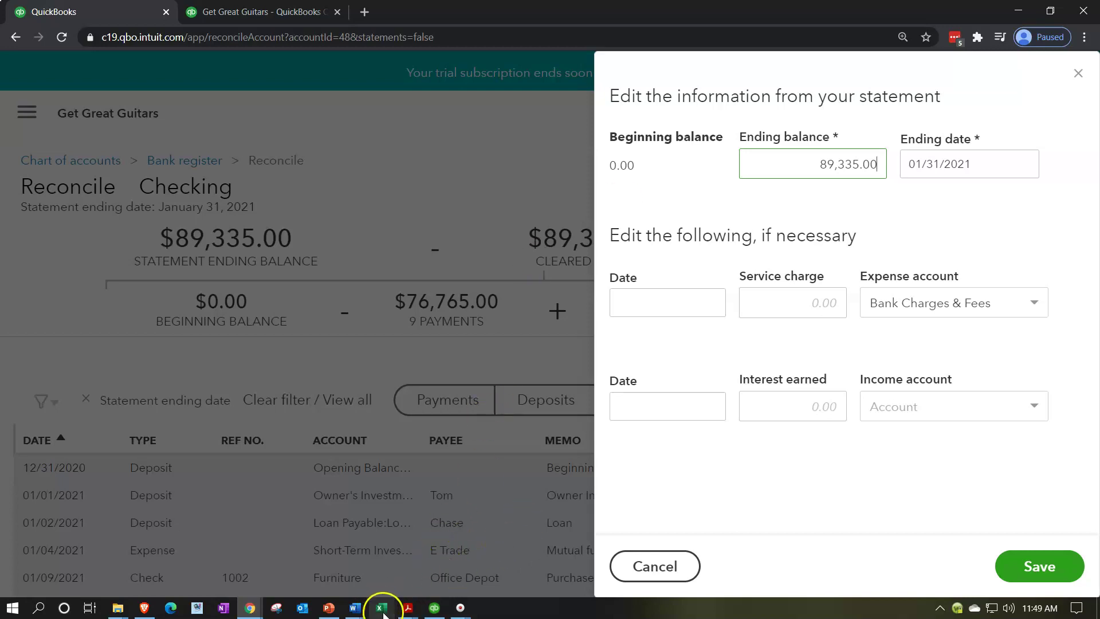
pyautogui.moveTo(407, 609)
pyautogui.click(475, 551)
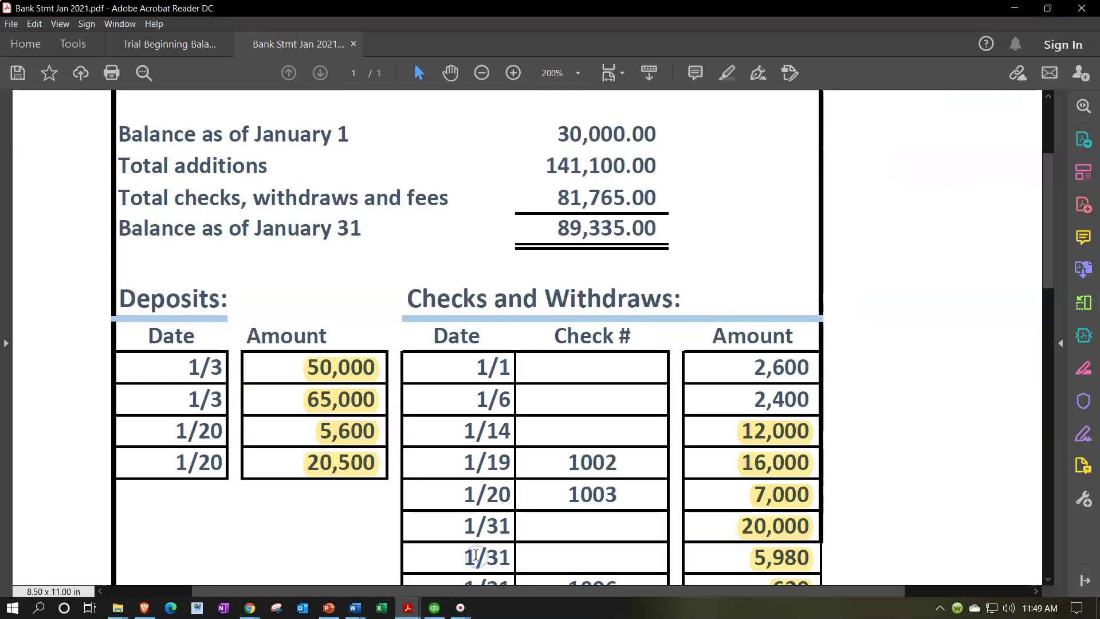
pyautogui.scroll(1, 512, 414)
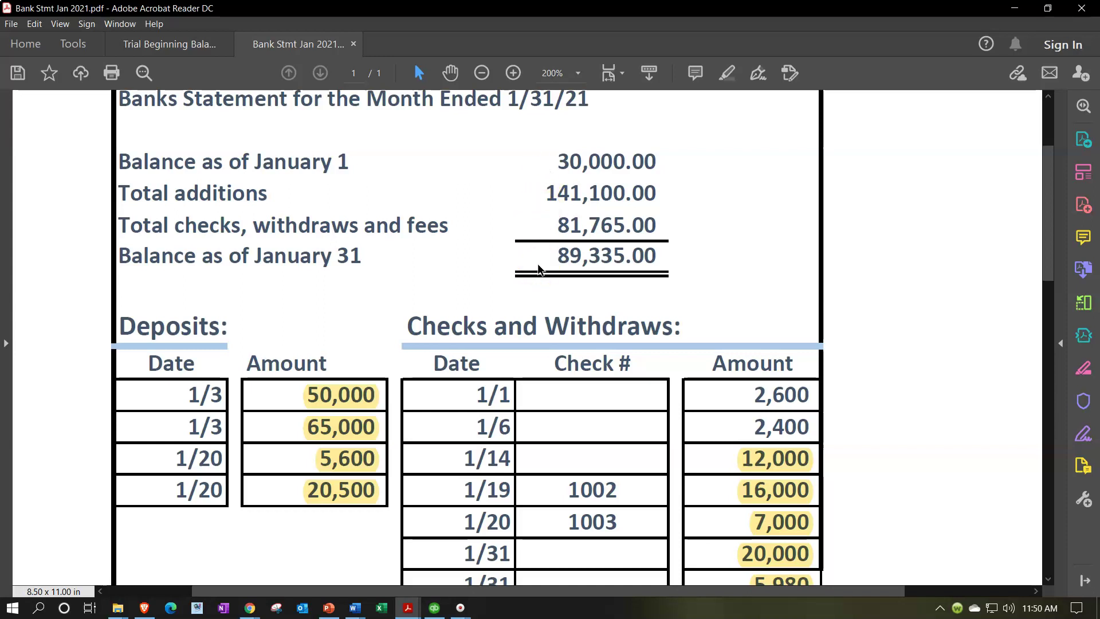
pyautogui.click(1014, 8)
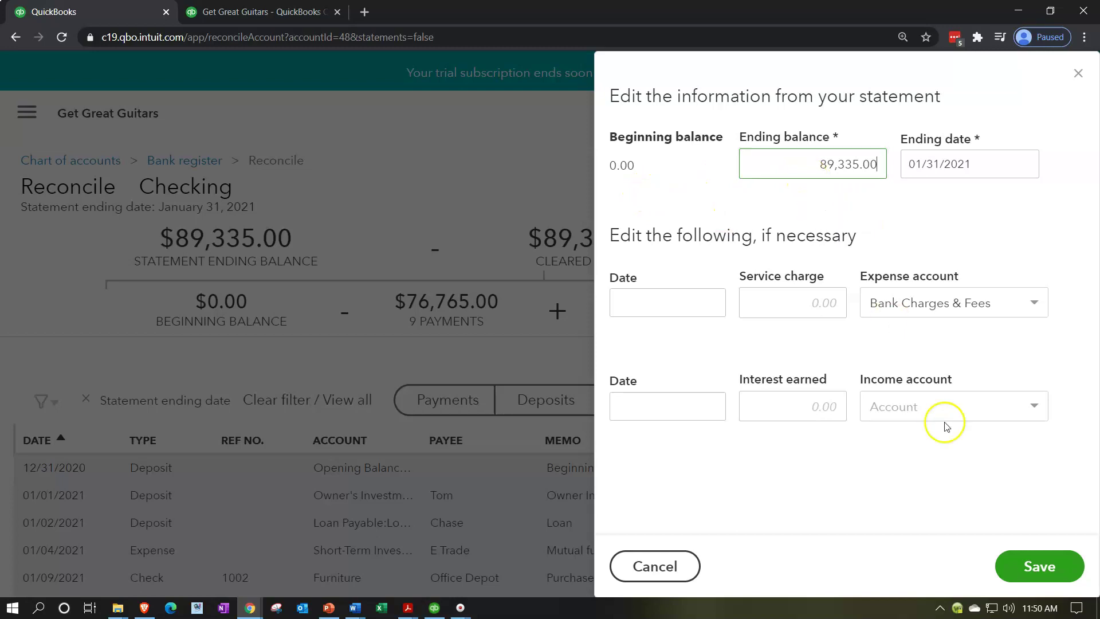
pyautogui.click(1078, 73)
# Dismiss the two tips about reviewing more transactions that cover the reconciliation's transaction list
pyautogui.scroll(-1, 571, 353)
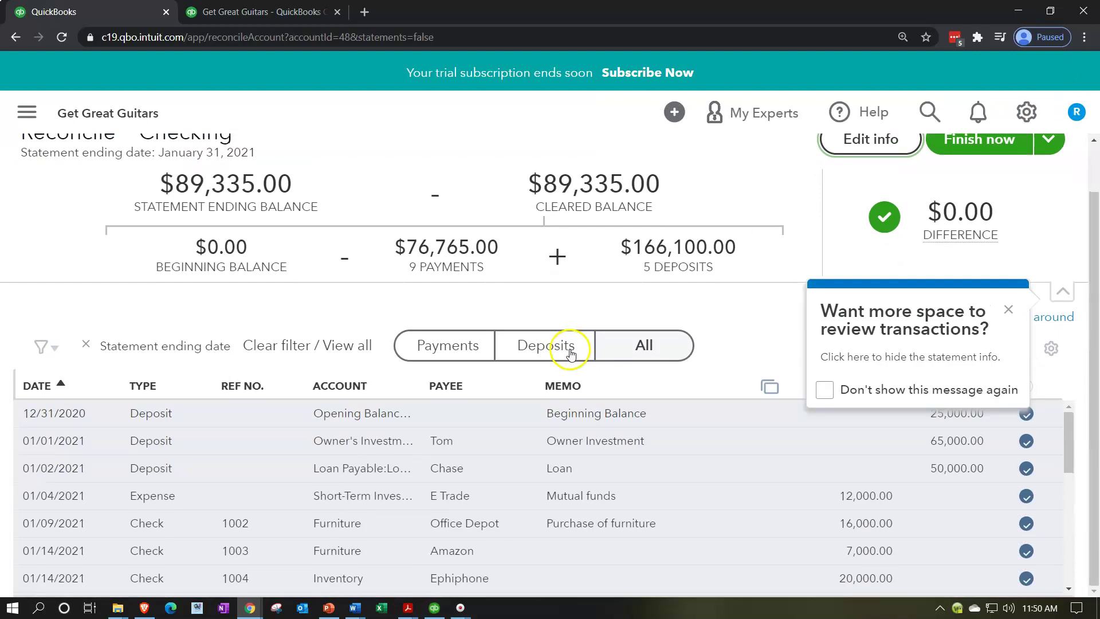
pyautogui.scroll(-1, 515, 426)
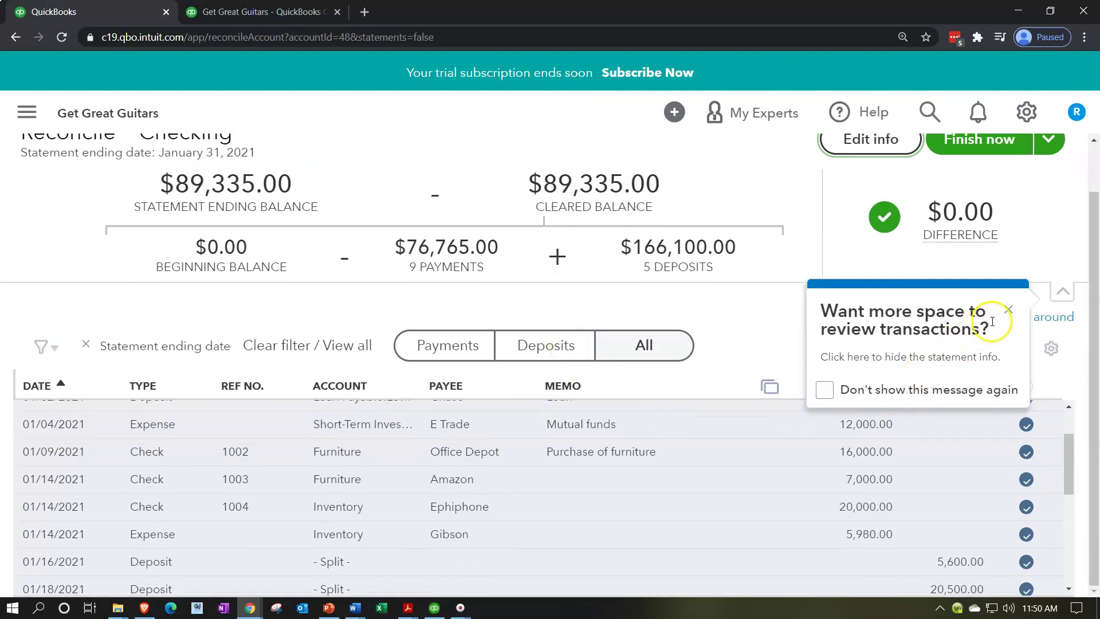
pyautogui.click(1008, 314)
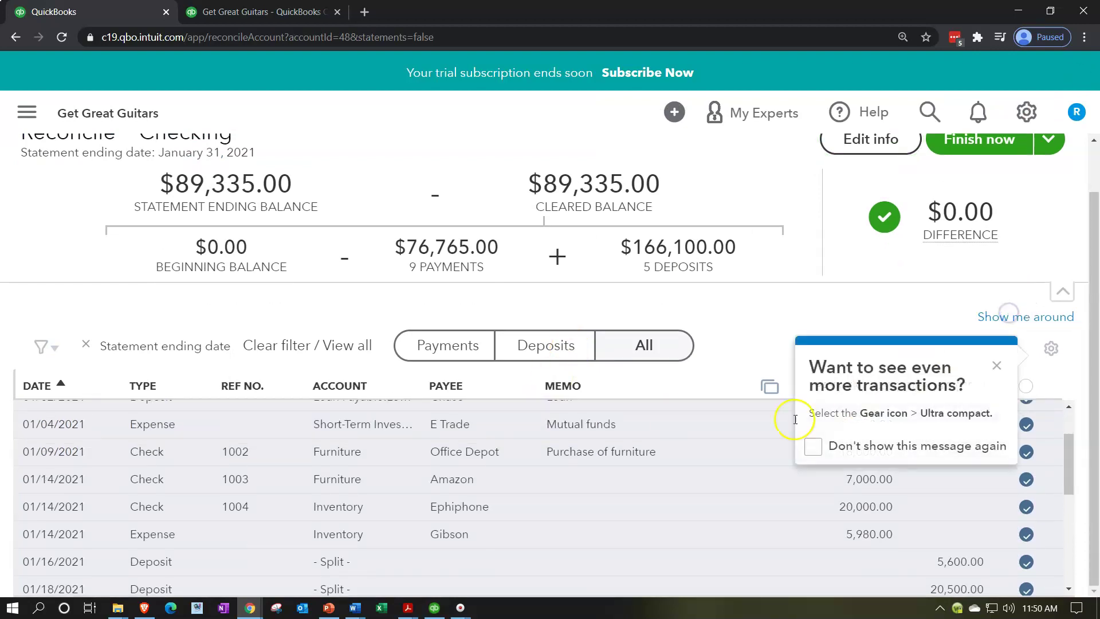
pyautogui.click(998, 361)
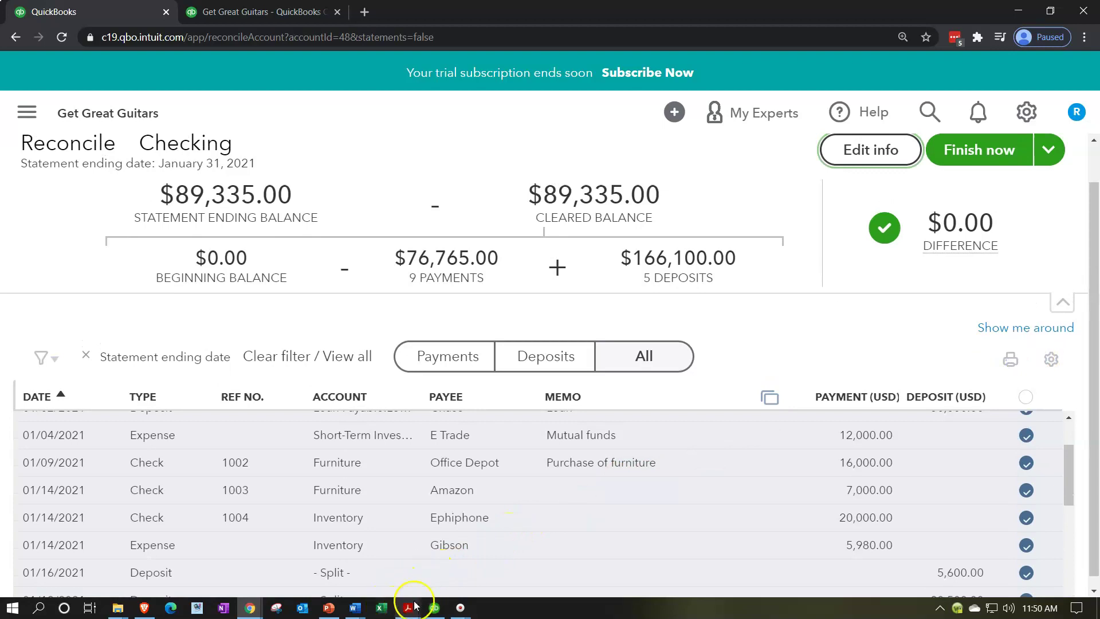
# Examine the bank statement's January 1 and January 31 balances, additions and withdrawals in Acrobat Reader, and return to the QuickBooks reconciliation
pyautogui.moveTo(418, 612)
pyautogui.click(458, 544)
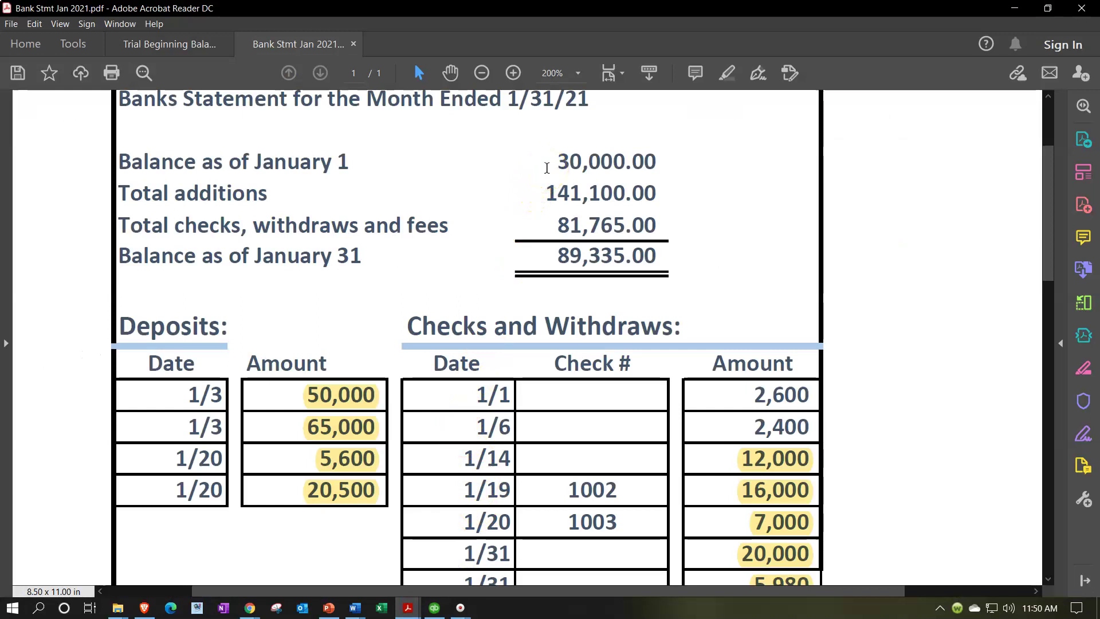
pyautogui.click(530, 184)
pyautogui.click(535, 210)
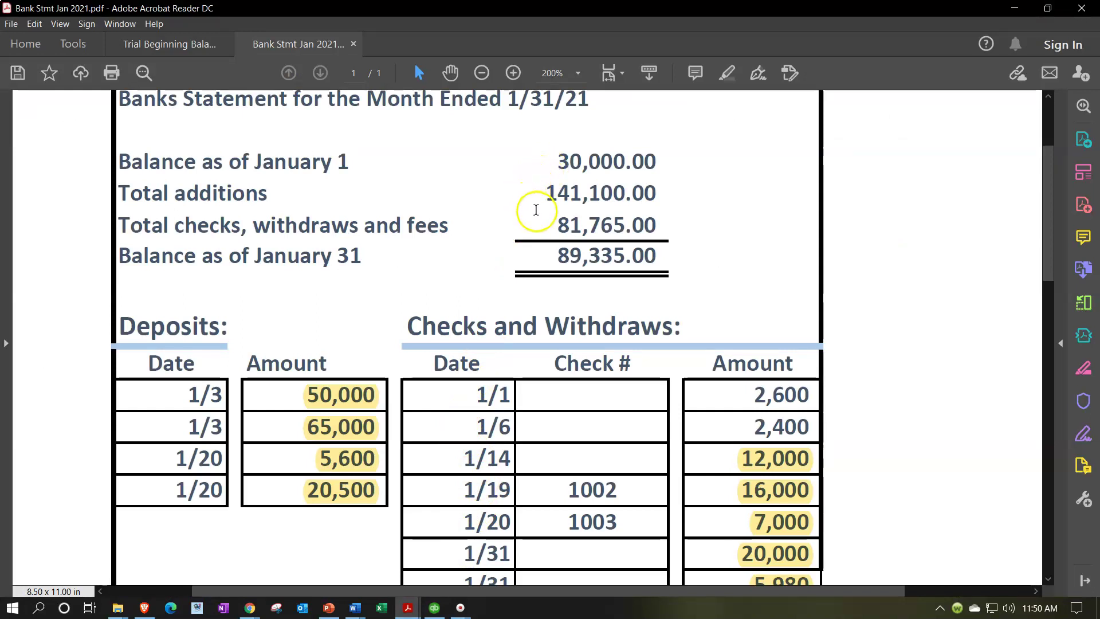
pyautogui.click(533, 258)
pyautogui.click(533, 250)
pyautogui.click(536, 163)
pyautogui.scroll(-2, 521, 201)
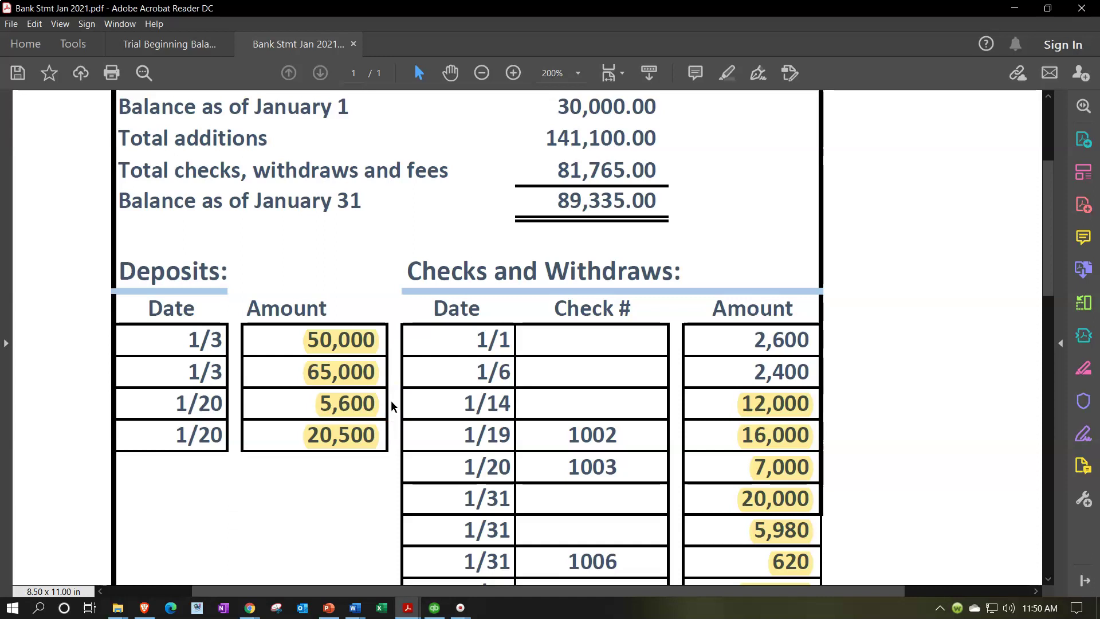
pyautogui.click(500, 230)
pyautogui.scroll(-1, 391, 413)
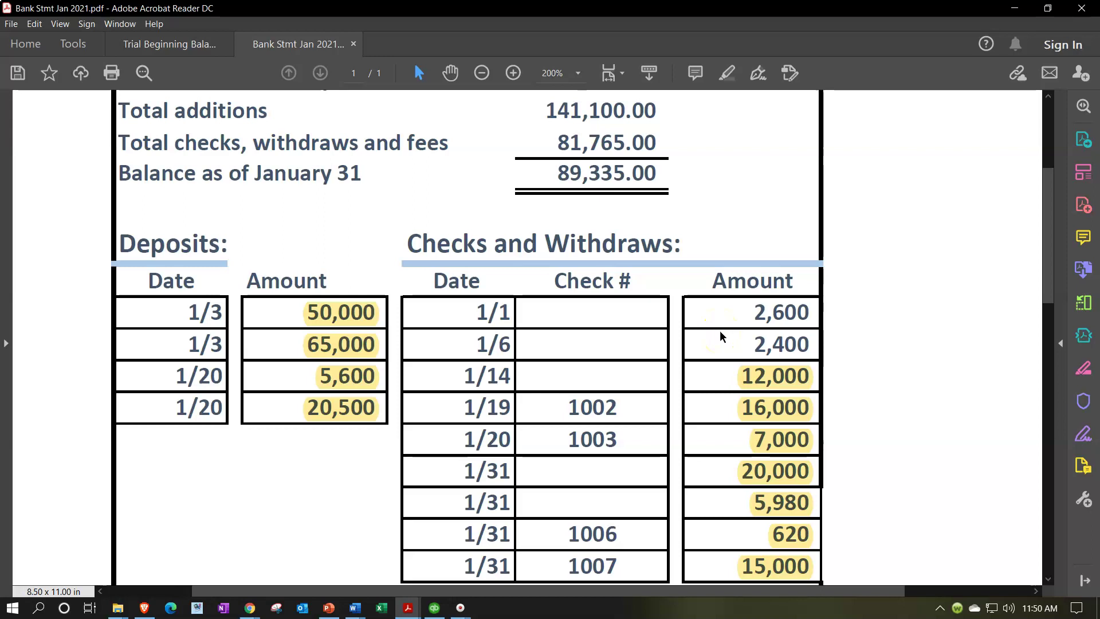
pyautogui.scroll(1, 719, 336)
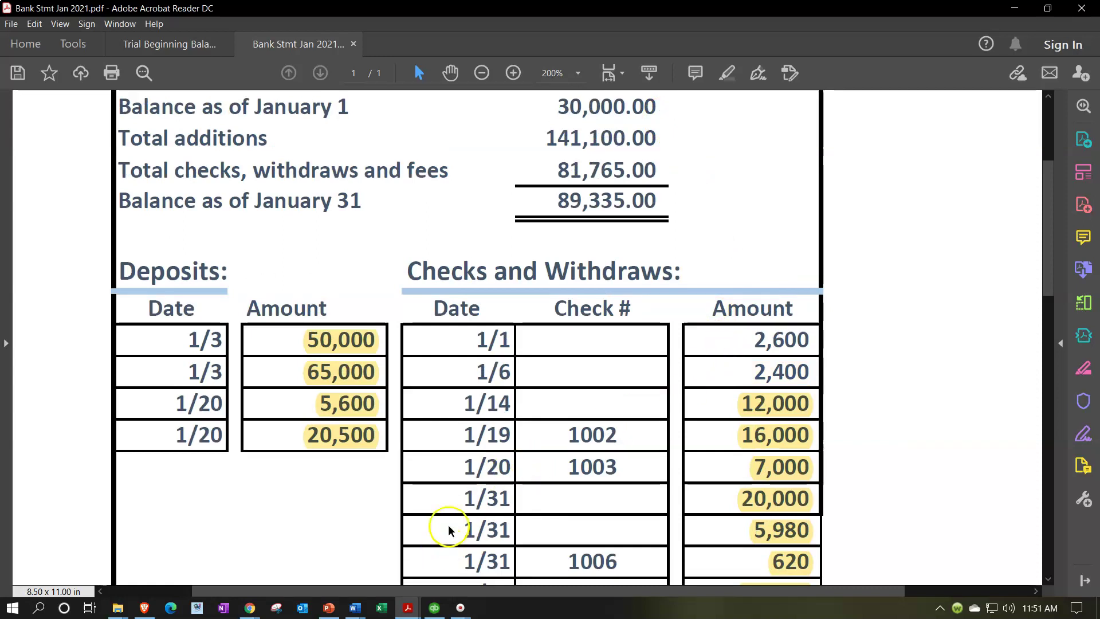
pyautogui.click(1013, 9)
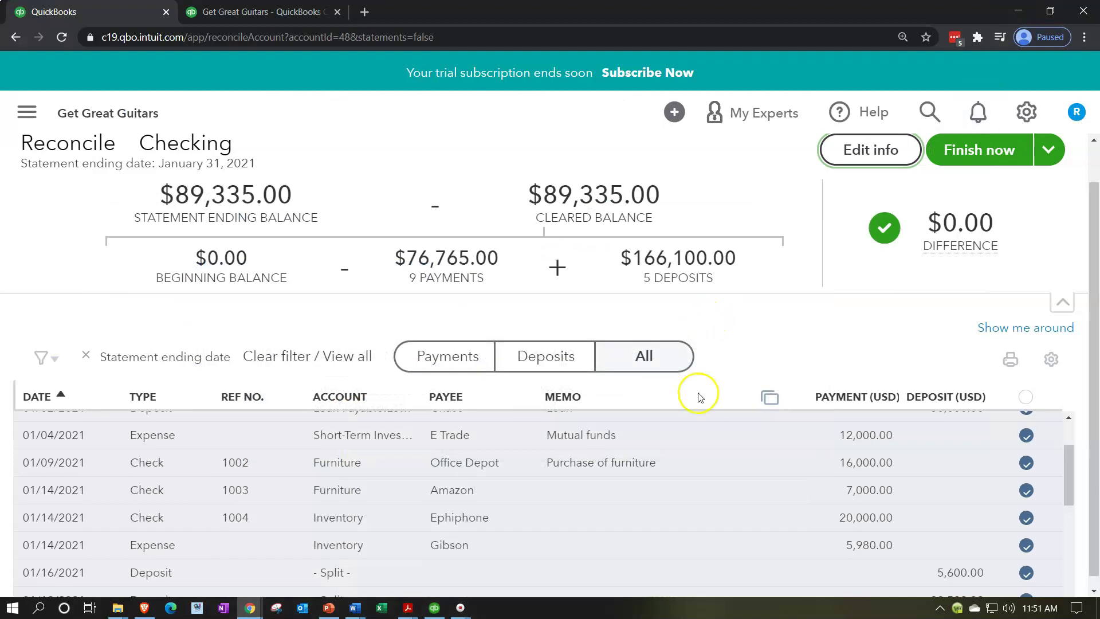
# Compare the reconciliation's 12/31/2020 beginning balance deposit with the bank statement and the Checking line of Trial Beginning Balances.pdf in Acrobat Reader
pyautogui.scroll(2, 709, 444)
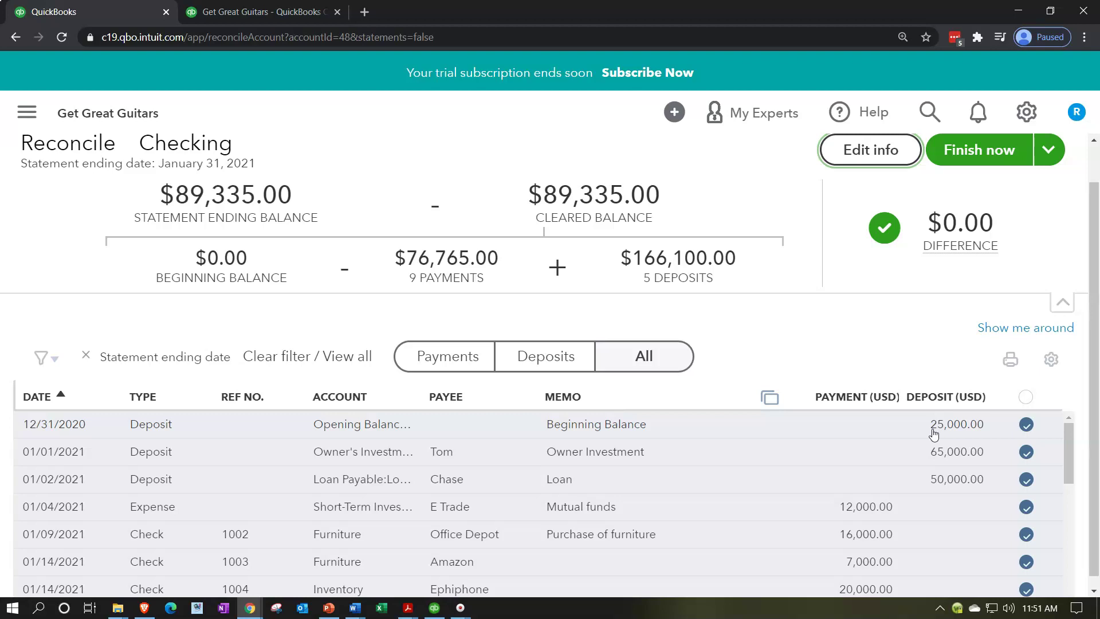
pyautogui.click(407, 607)
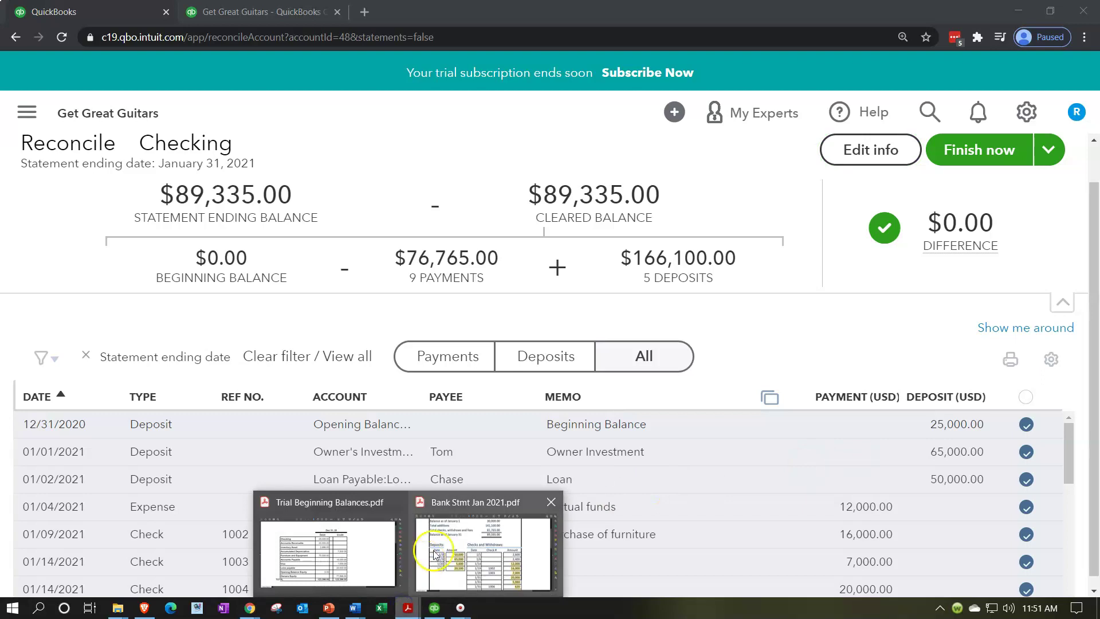
pyautogui.click(425, 563)
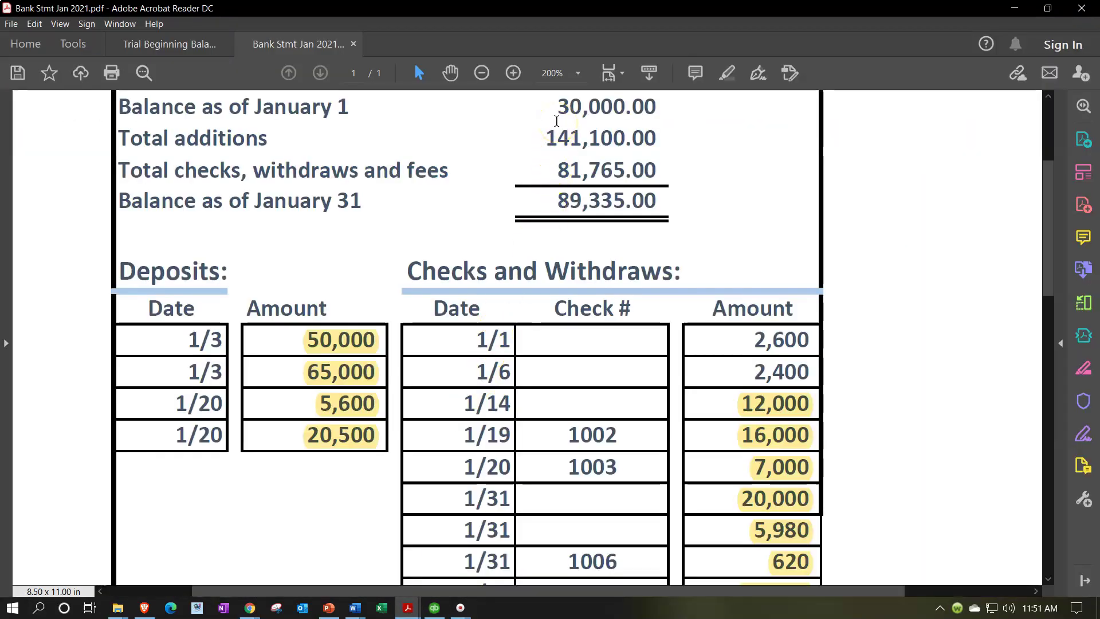
pyautogui.click(198, 49)
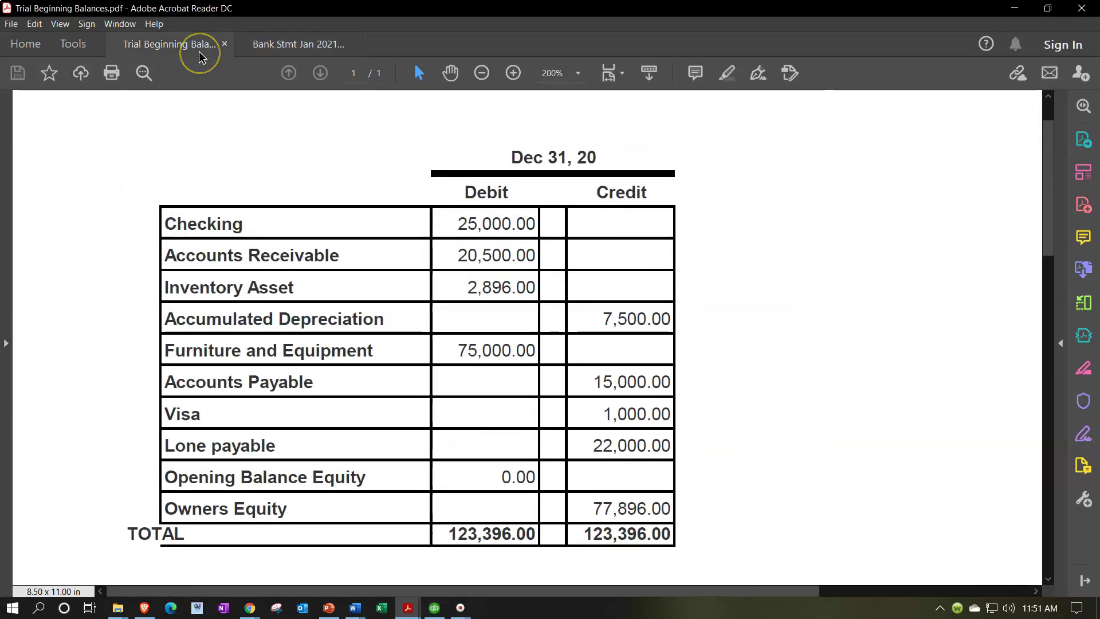
pyautogui.click(452, 230)
pyautogui.click(380, 115)
pyautogui.click(309, 44)
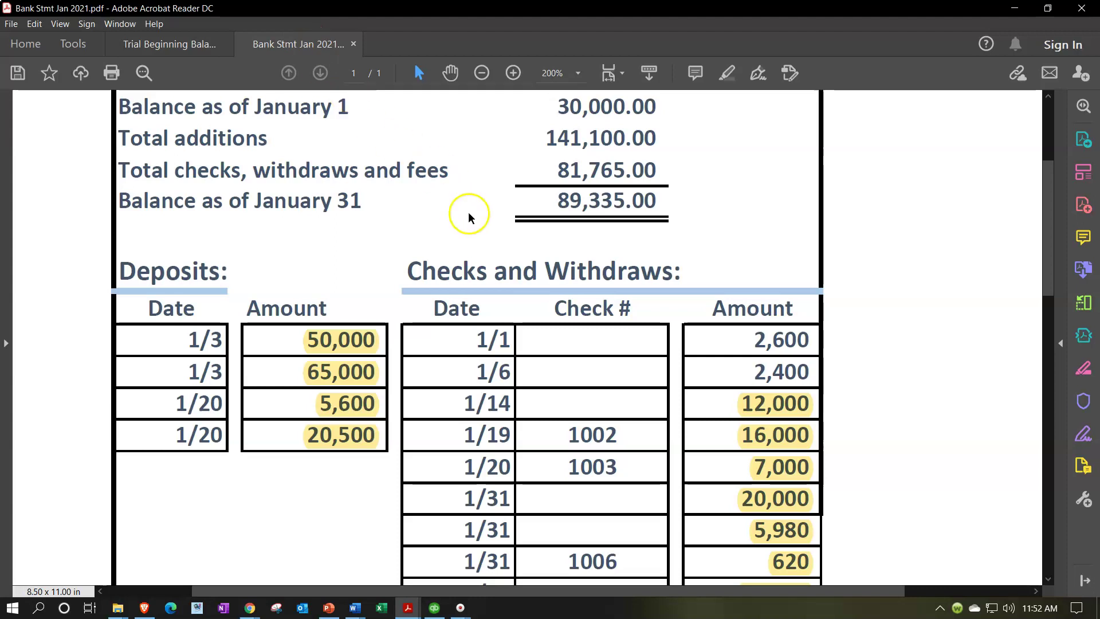
# Recheck the bank statement's January 1 balance against the December 31 Checking balance in Acrobat Reader, and return to the QuickBooks reconciliation
pyautogui.scroll(-1, 481, 217)
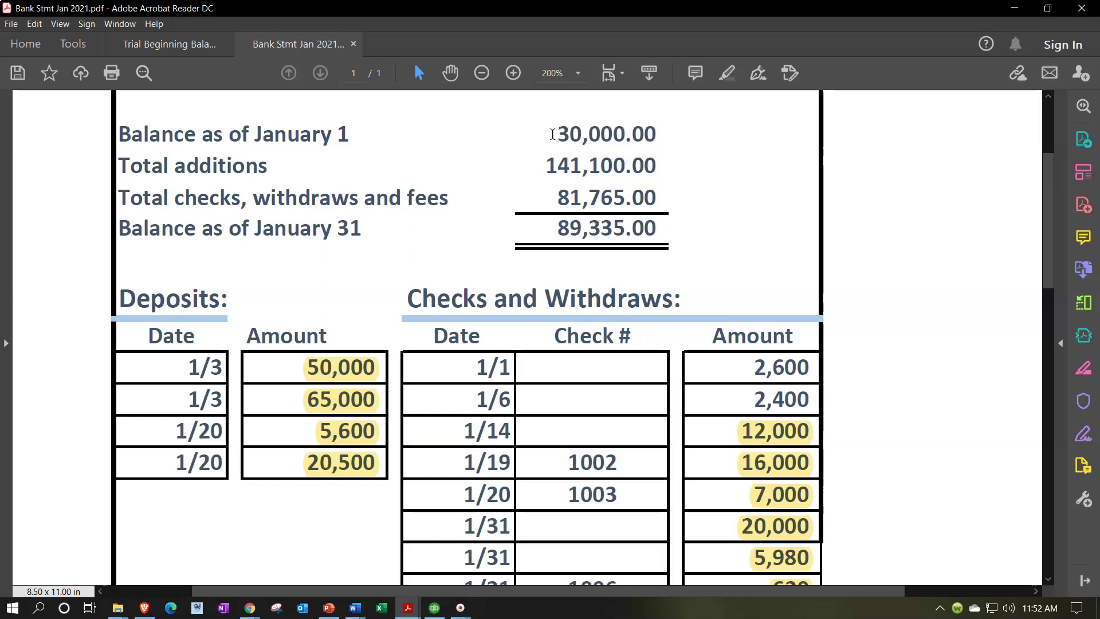
pyautogui.click(187, 52)
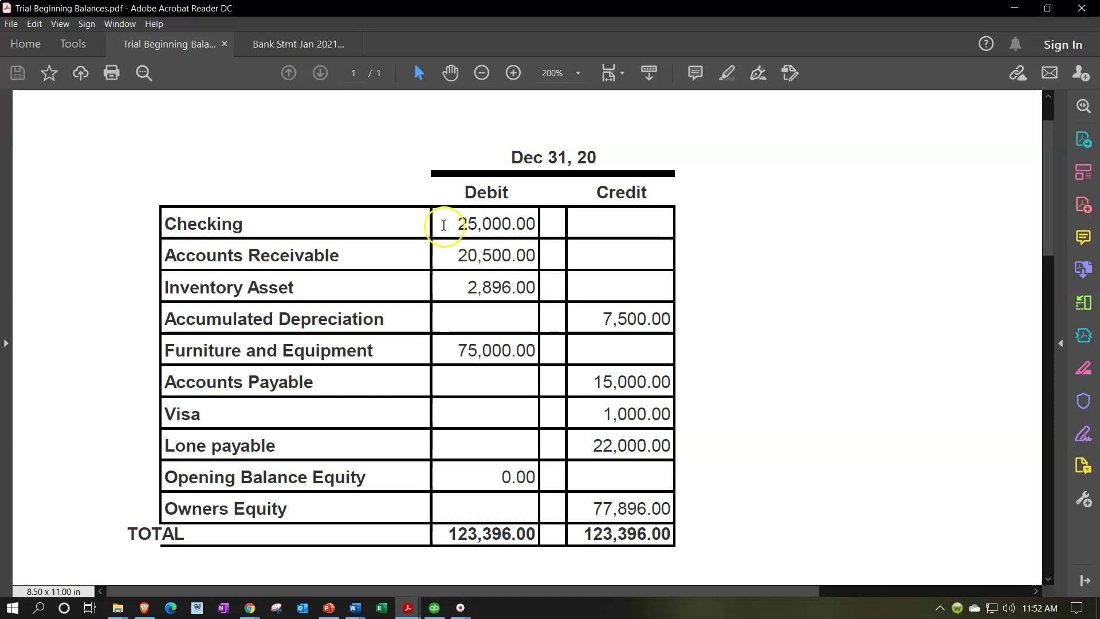
pyautogui.click(305, 44)
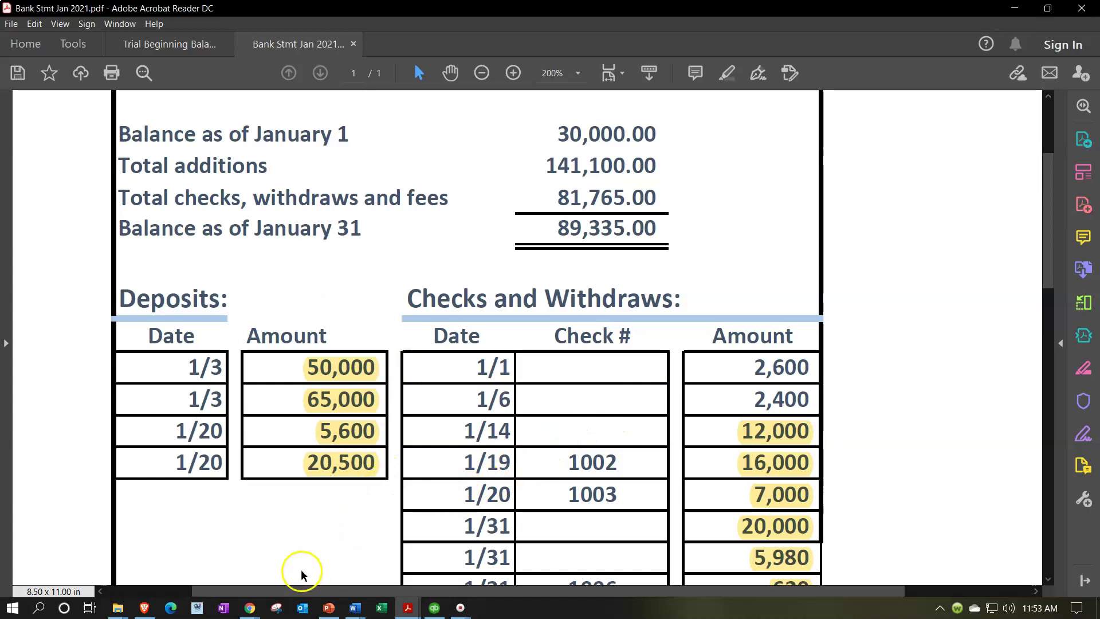
pyautogui.click(249, 607)
pyautogui.click(215, 571)
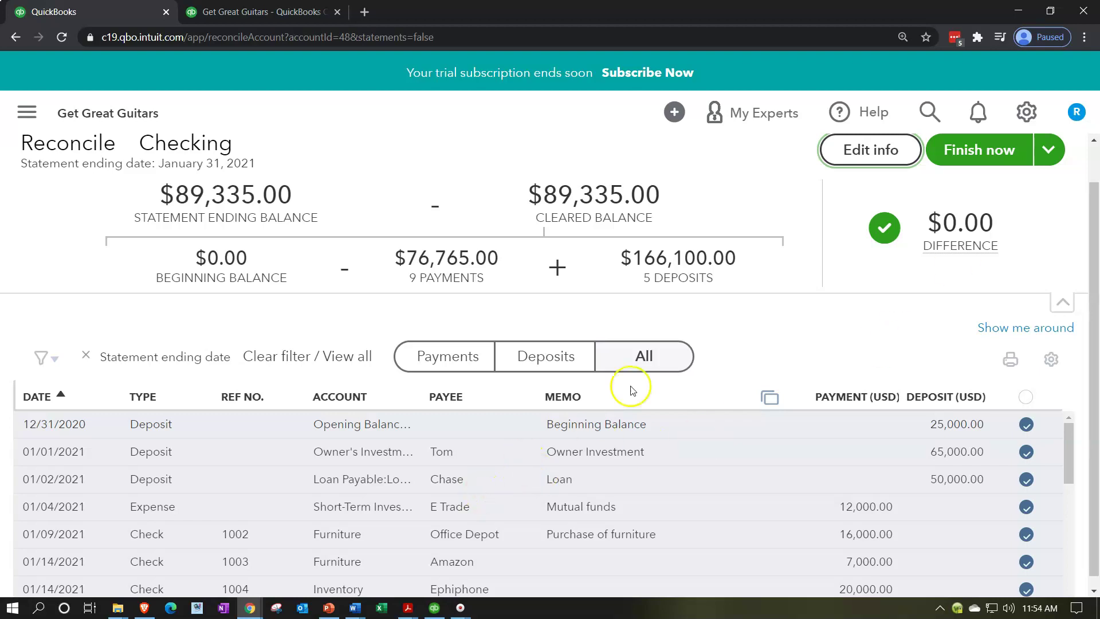
pyautogui.moveTo(408, 607)
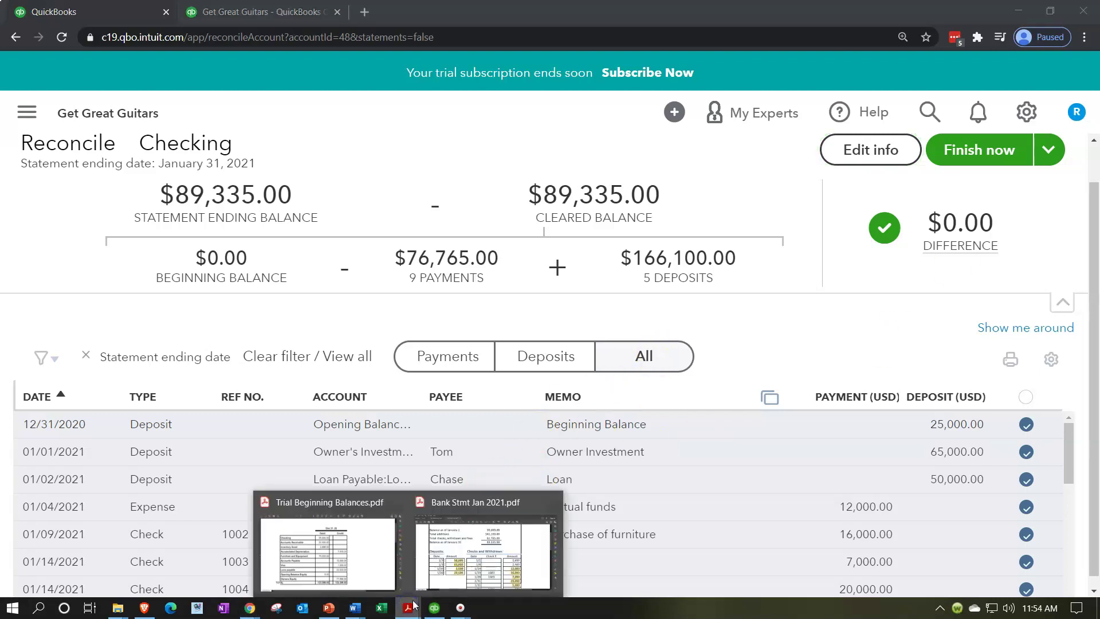
pyautogui.click(544, 518)
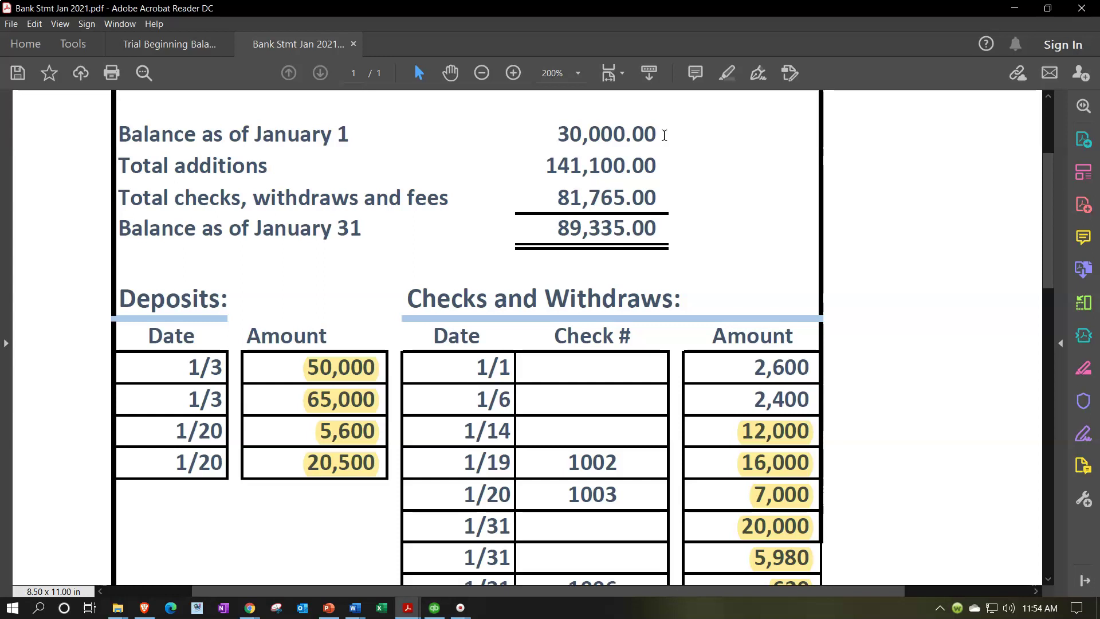
pyautogui.click(1013, 9)
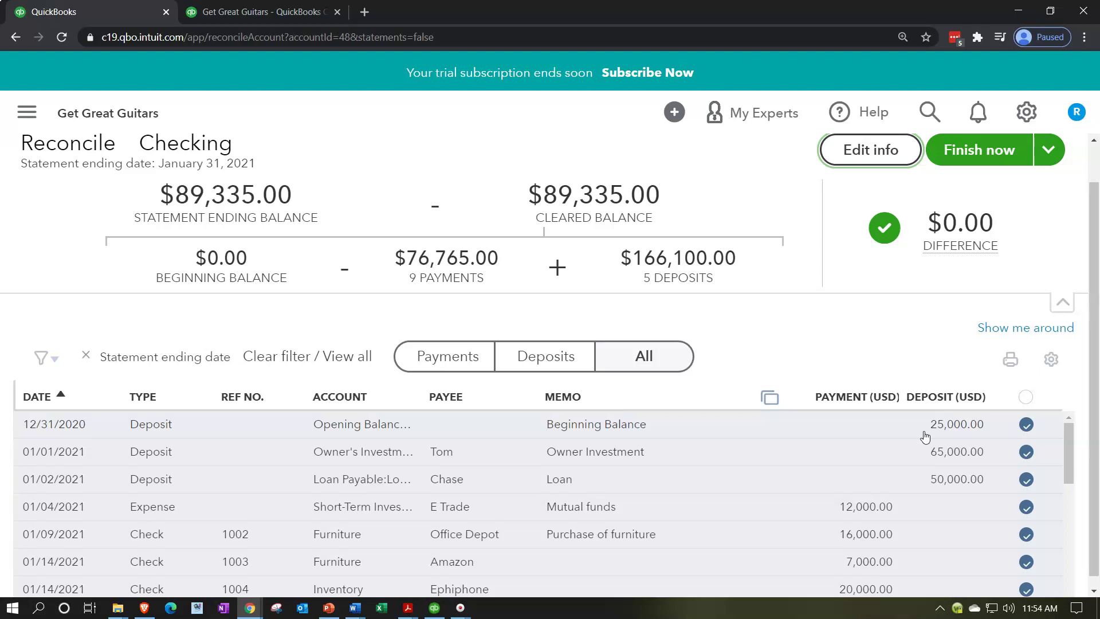
# Save the January 2021 Checking reconciliation for later without finishing it
pyautogui.scroll(1, 925, 437)
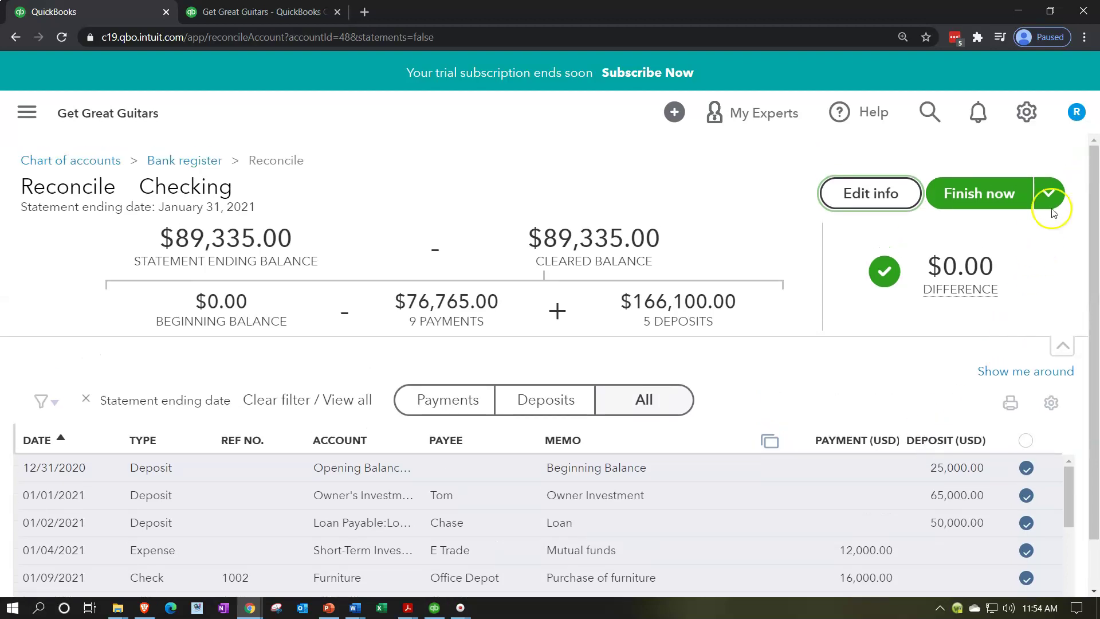
pyautogui.click(1048, 193)
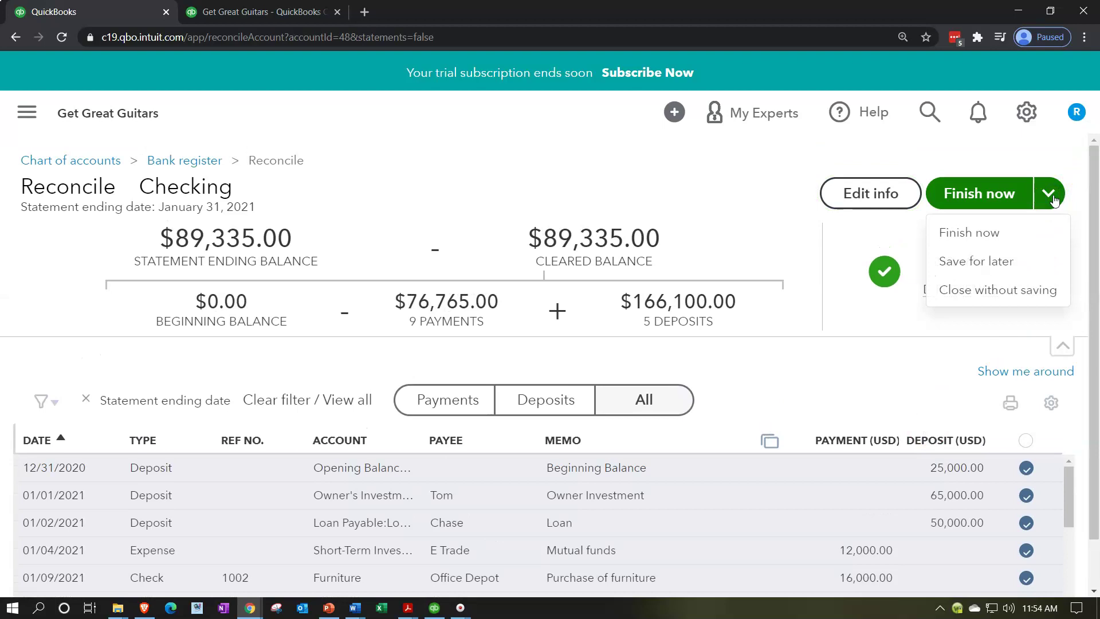
pyautogui.click(1024, 260)
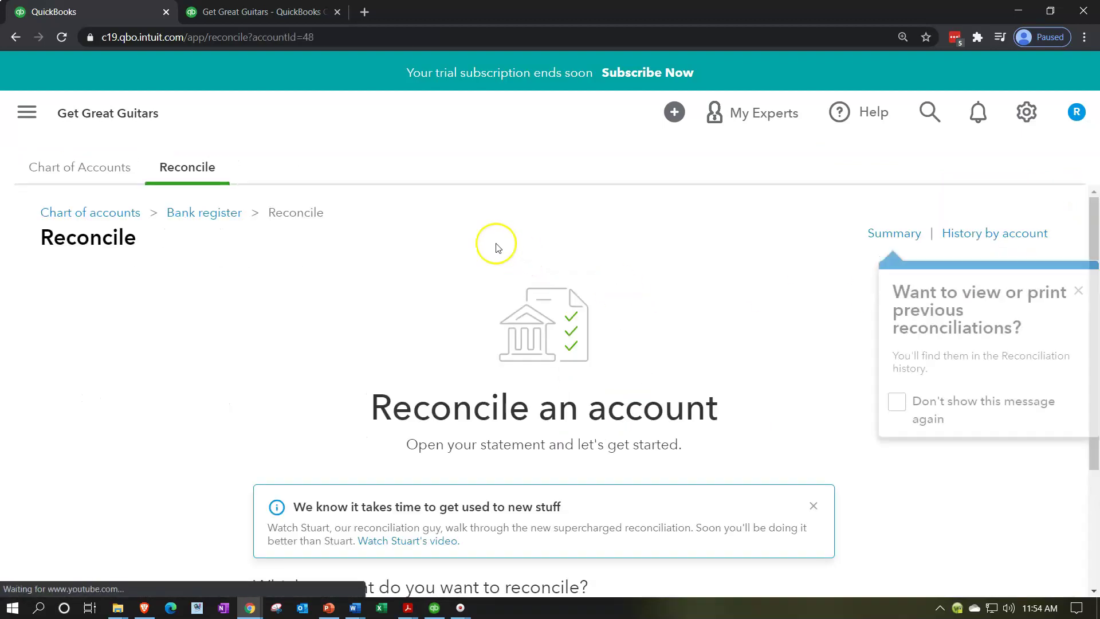
# Duplicate the browser tab that holds the Get Great Guitars Balance Sheet report
pyautogui.rightClick(303, 14)
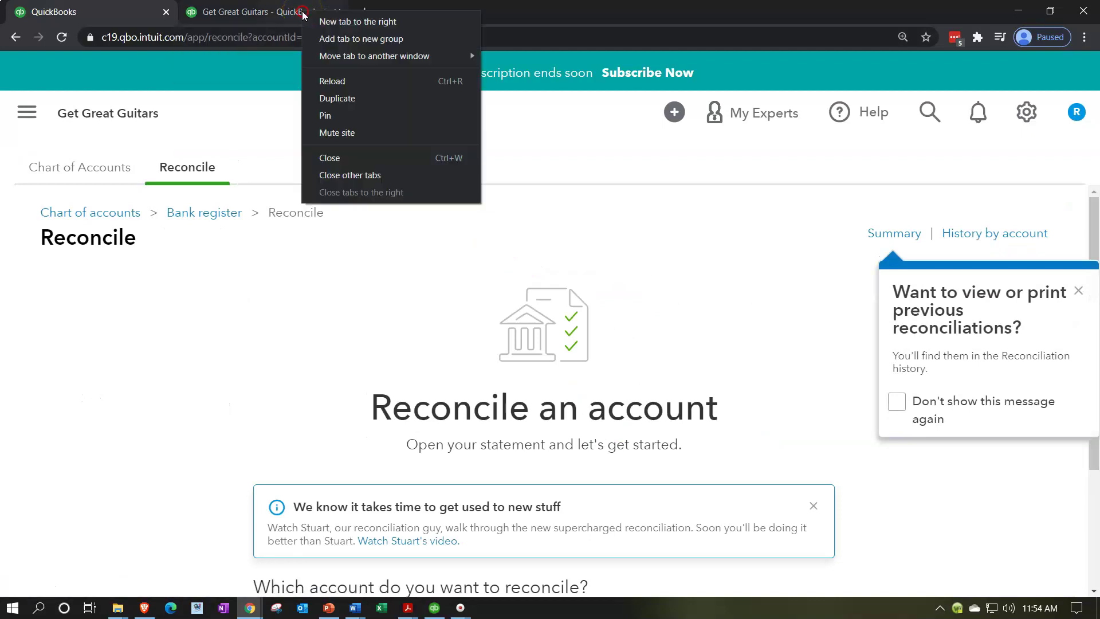
pyautogui.click(324, 98)
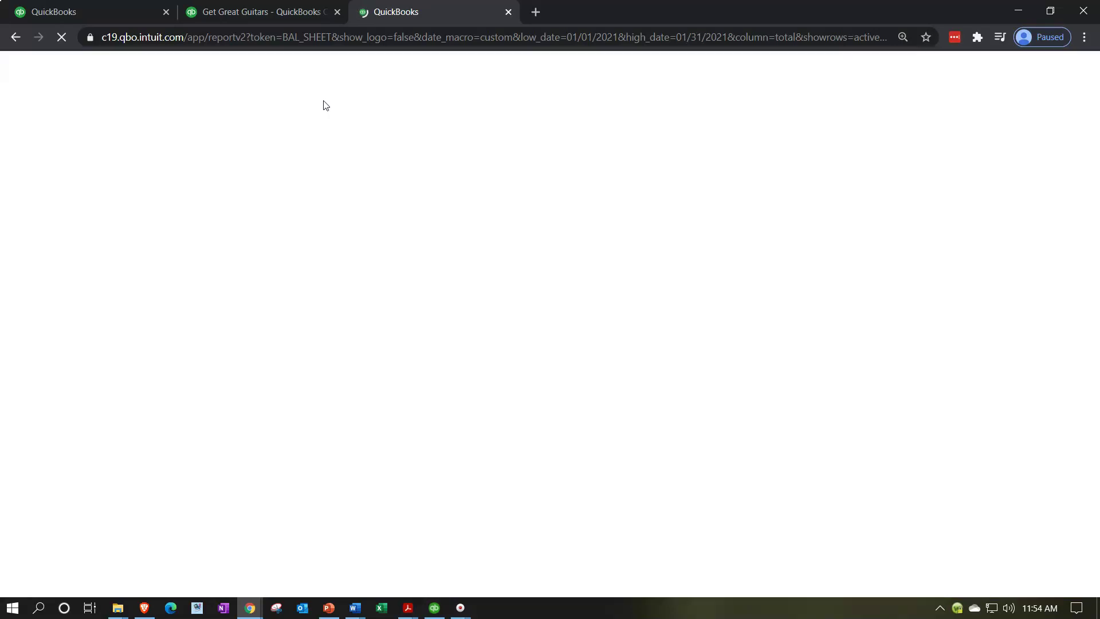
pyautogui.click(315, 104)
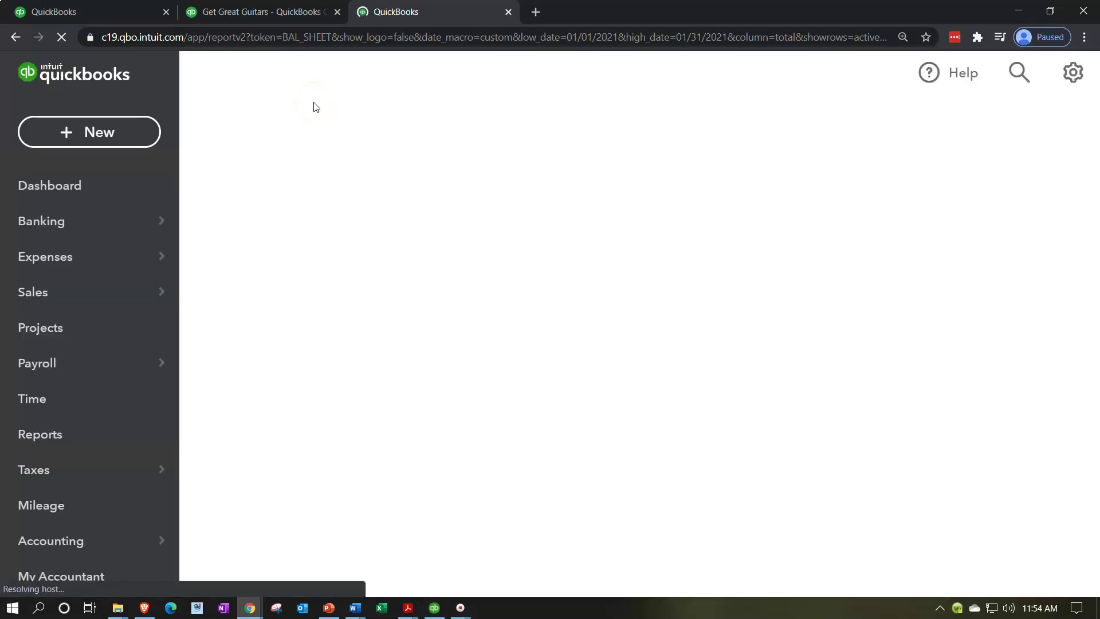
pyautogui.click(315, 106)
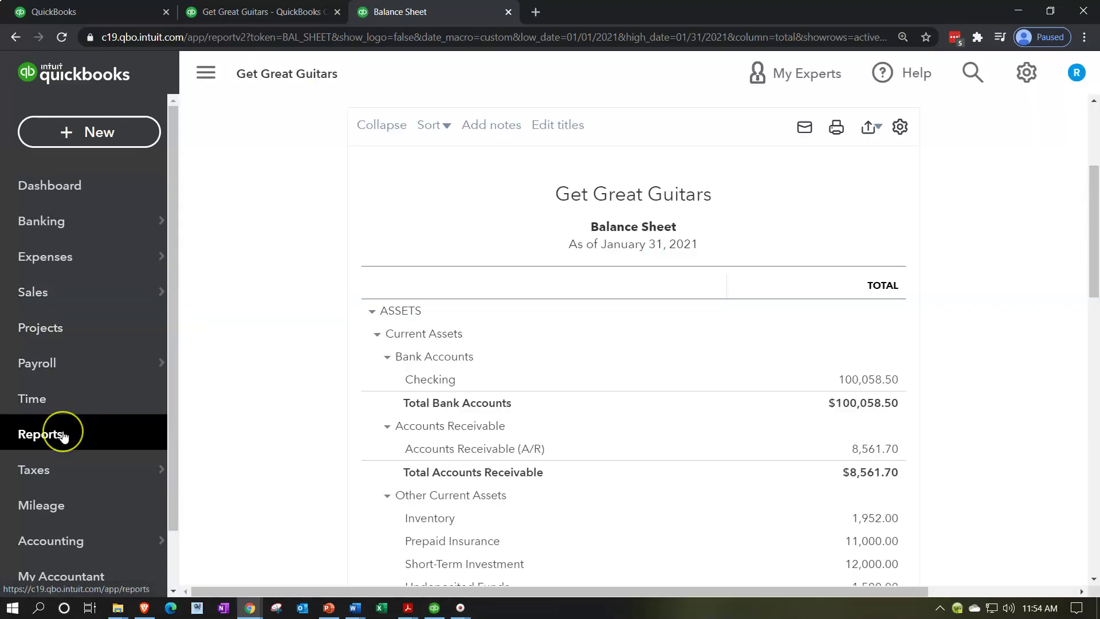
# Search the QuickBooks reports for "trial" and open the Trial Balance report in the duplicated tab
pyautogui.click(49, 467)
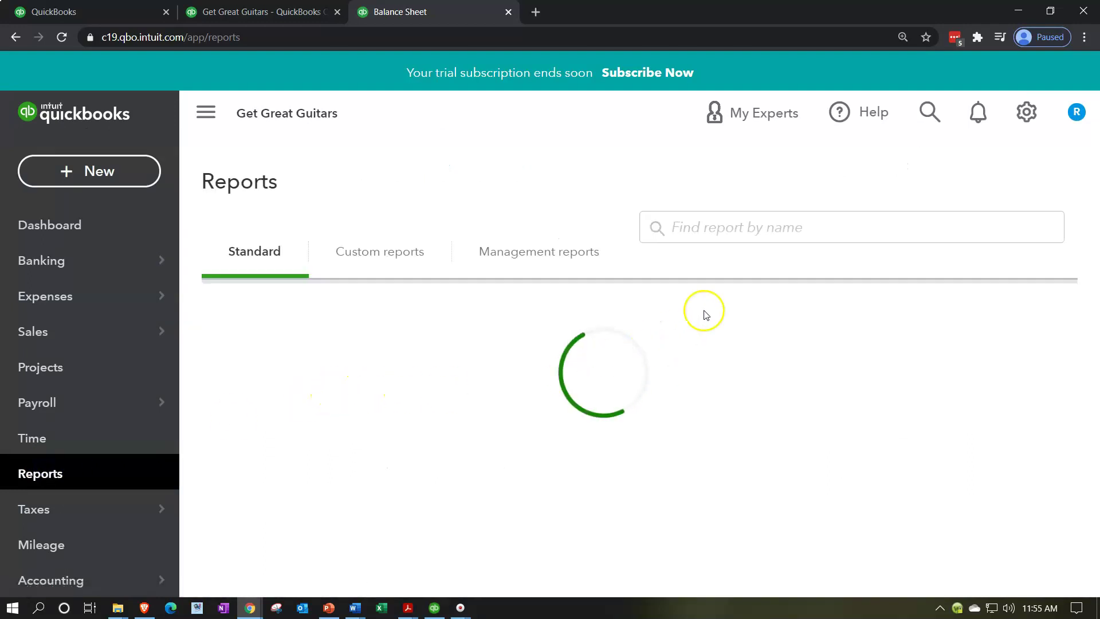
pyautogui.click(762, 348)
pyautogui.write('trial')
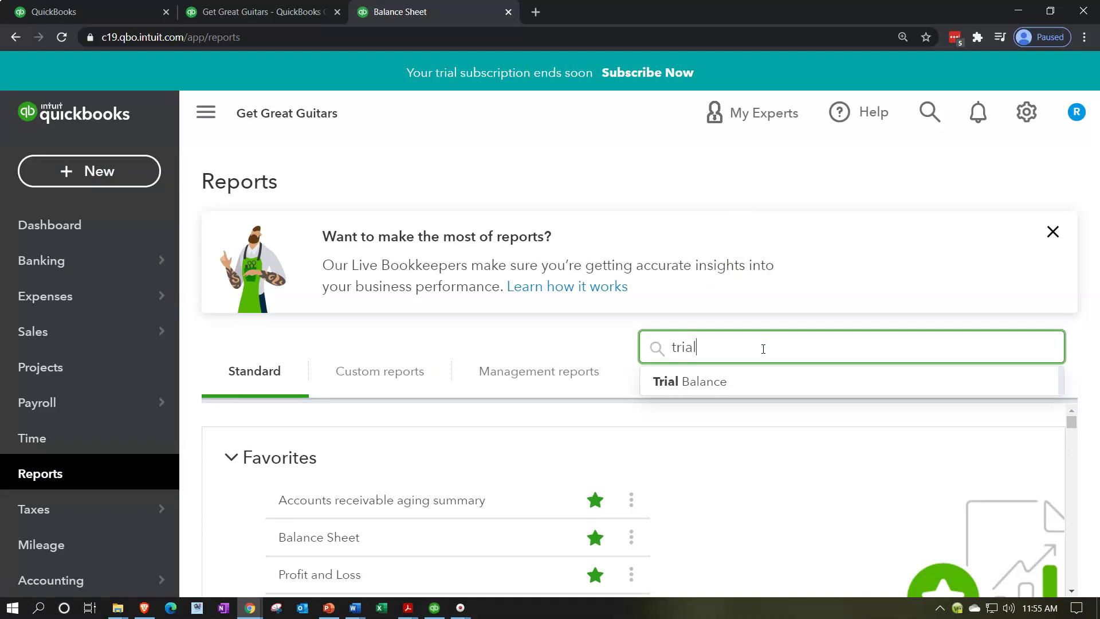
pyautogui.press('Down')
pyautogui.press('Return')
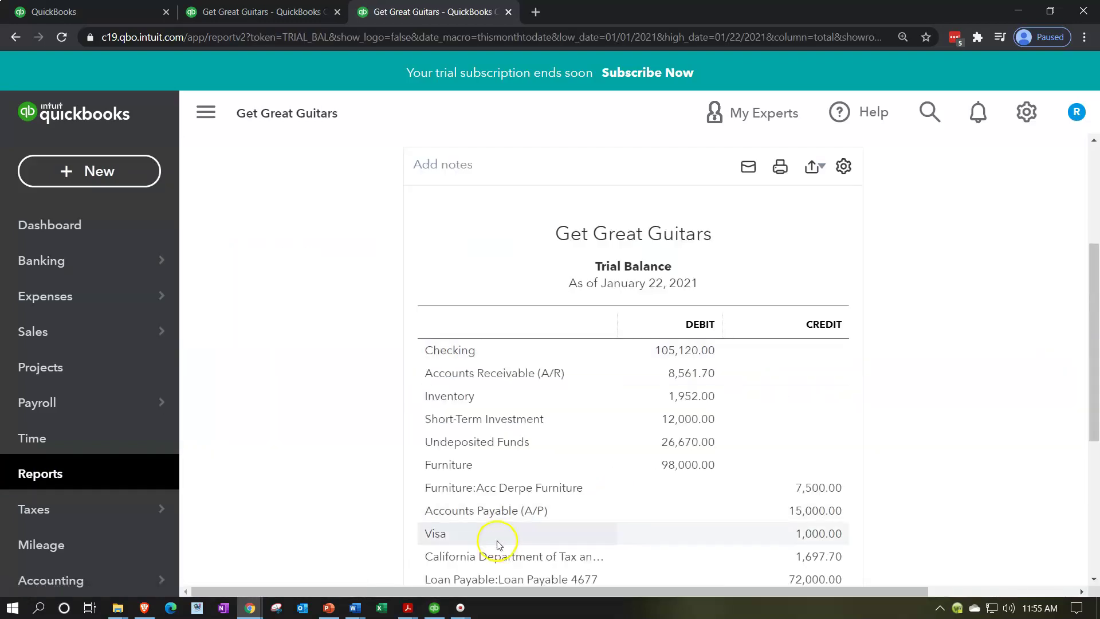
# Set the Trial Balance report period to 12/31/2020 through 12/31/2020 and run the report
pyautogui.moveTo(485, 250); pyautogui.dragTo(381, 221)
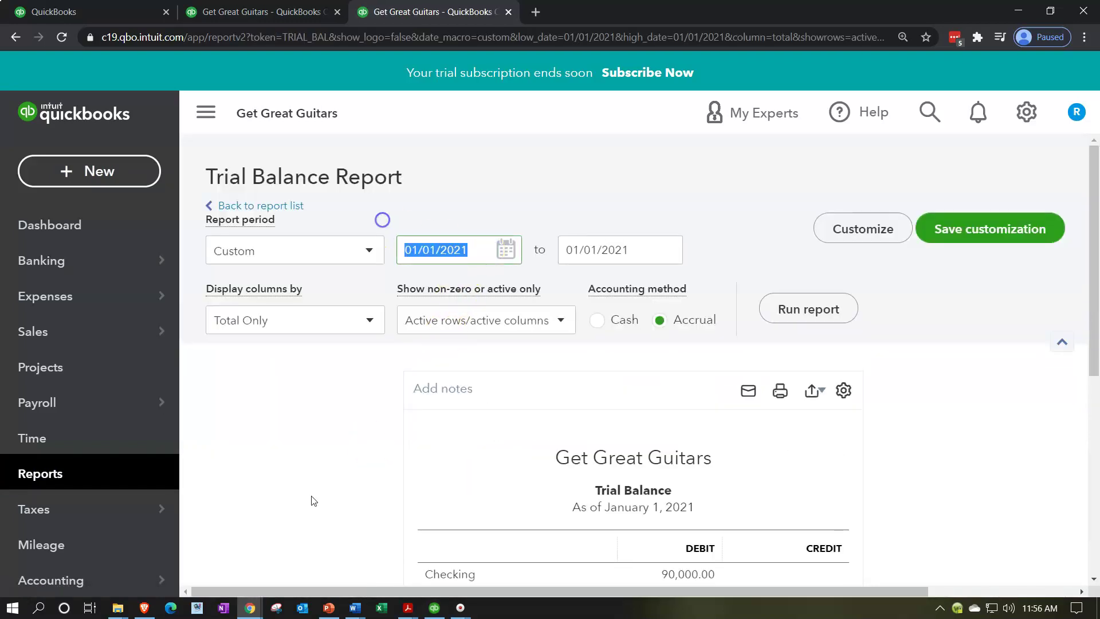
pyautogui.moveTo(246, 611)
pyautogui.write('123')
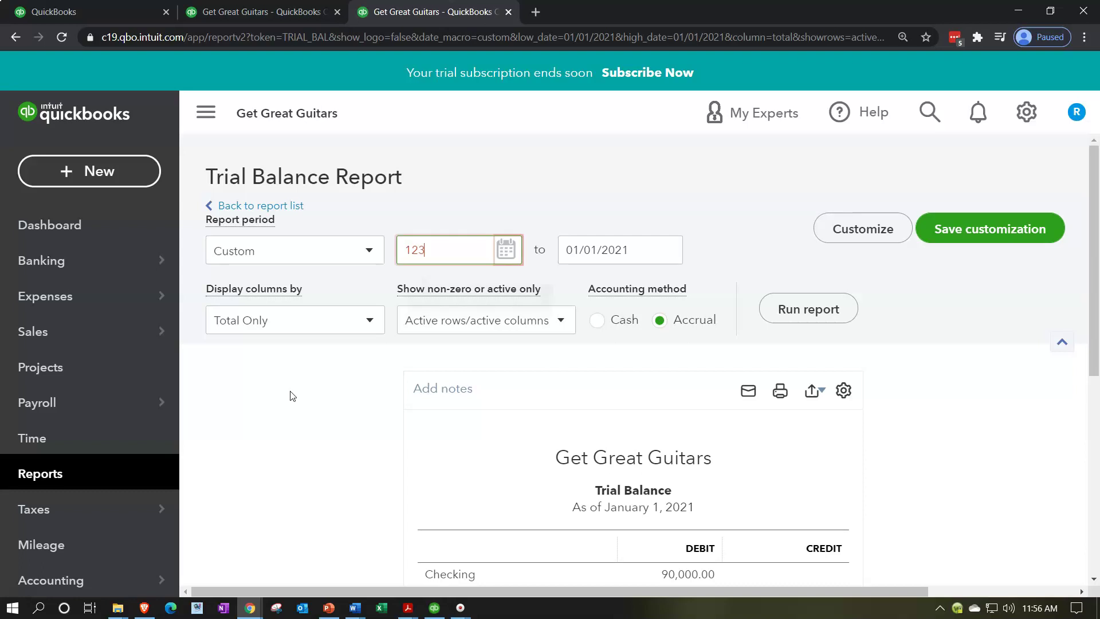
pyautogui.write('120')
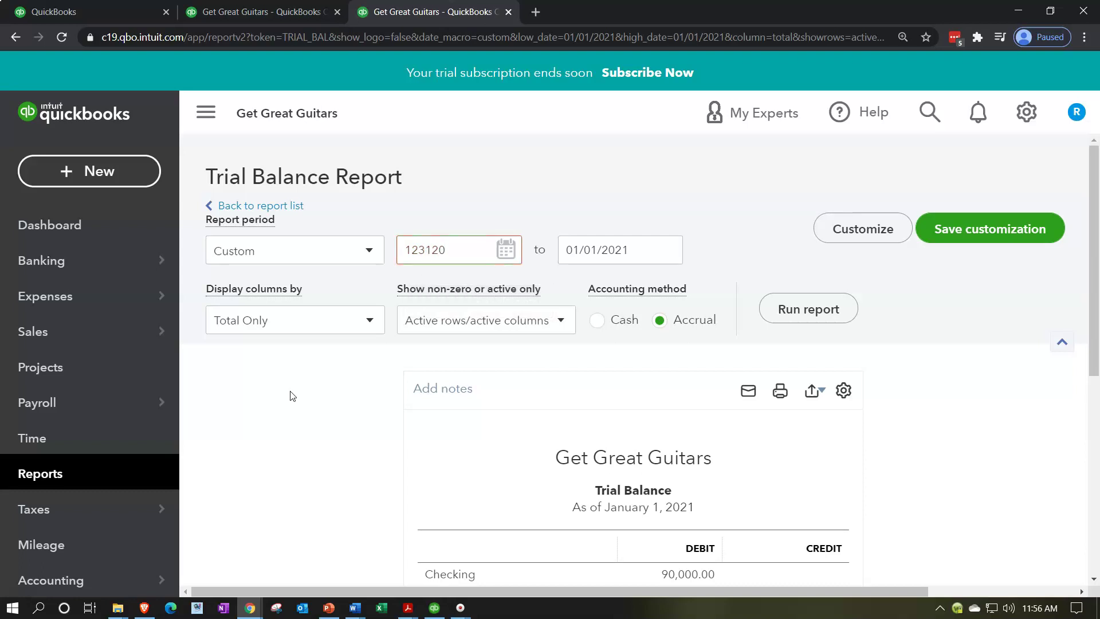
pyautogui.press('Tab')
pyautogui.write('12/31/2')
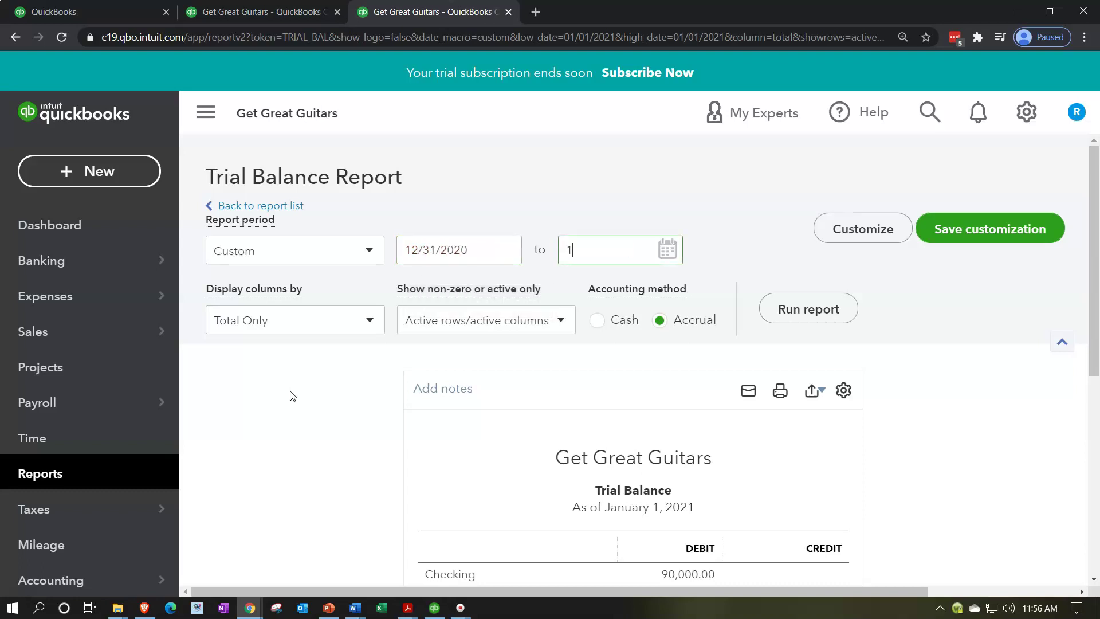
pyautogui.write('0')
pyautogui.press('Tab')
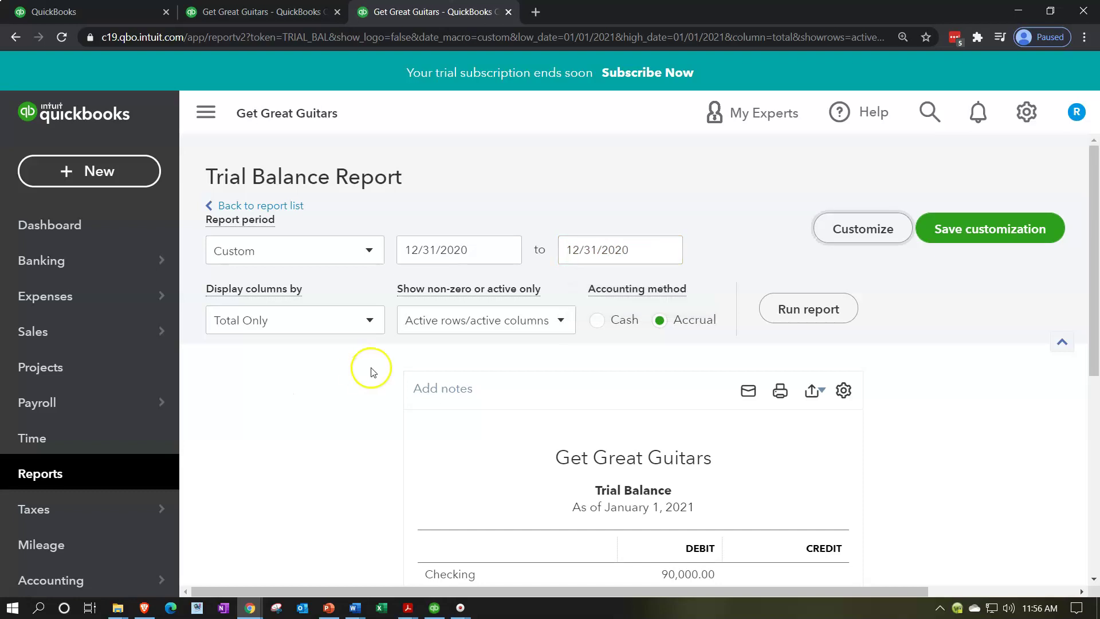
pyautogui.click(774, 320)
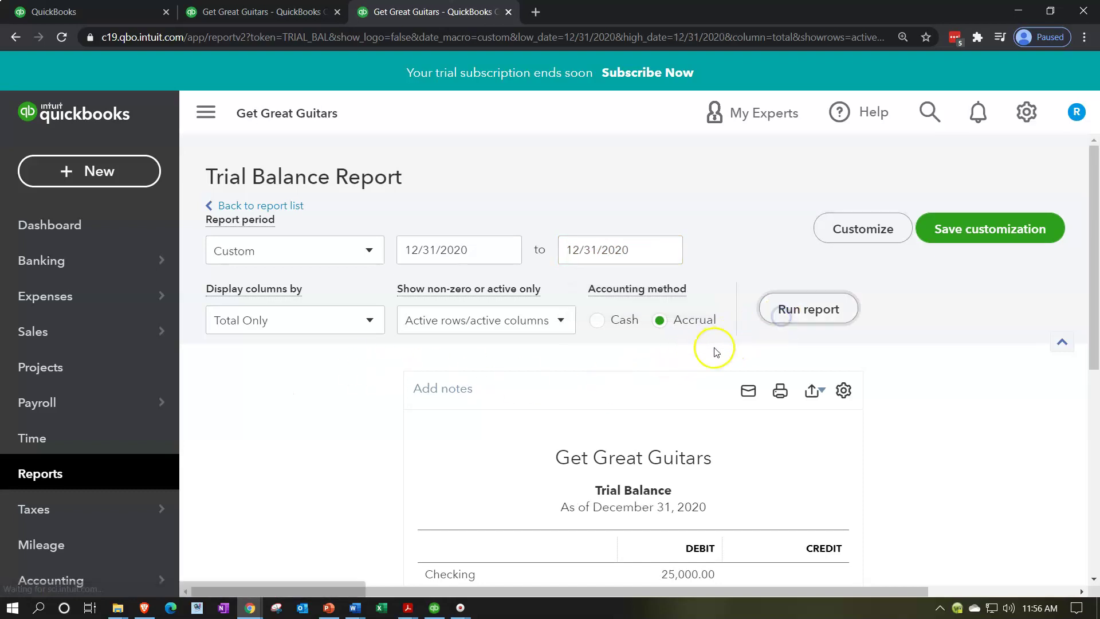
# Collapse the navigation sidebar and enlarge the page to 150% to review the December 31, 2020 trial balance accounts
pyautogui.scroll(-4, 388, 407)
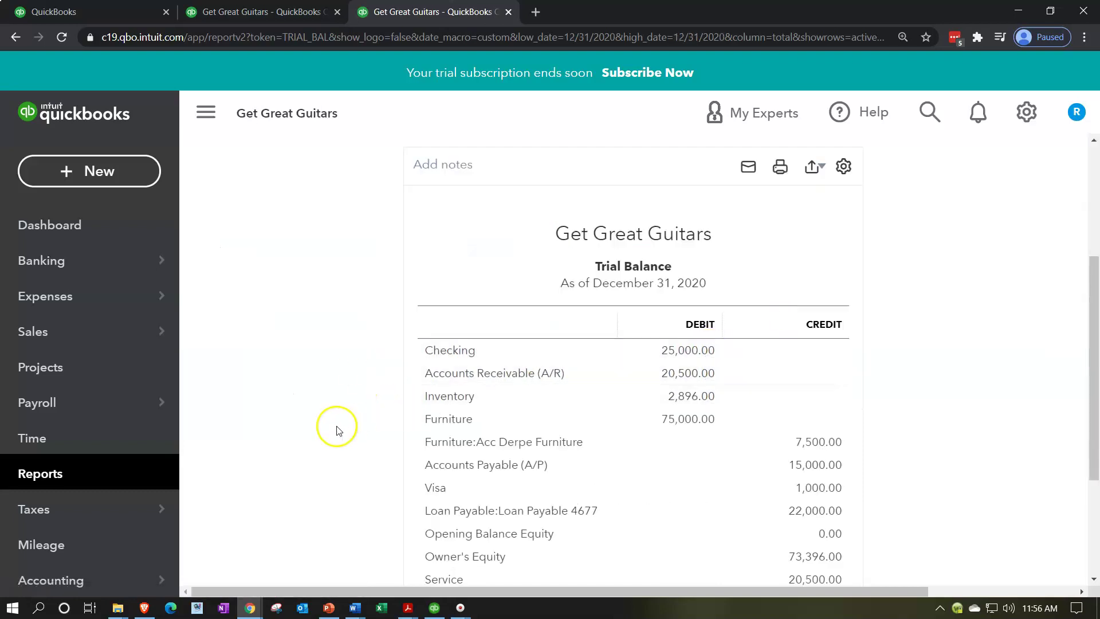
pyautogui.click(207, 114)
pyautogui.hotkey('ctrl', '+')
pyautogui.scroll(-4, 242, 406)
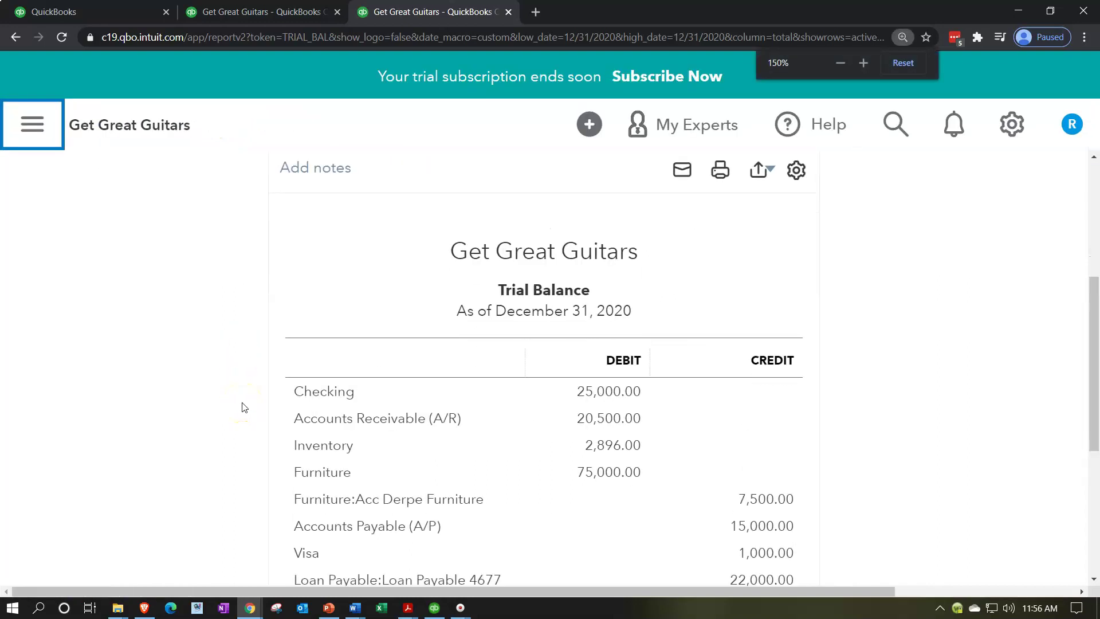
pyautogui.scroll(2, 241, 405)
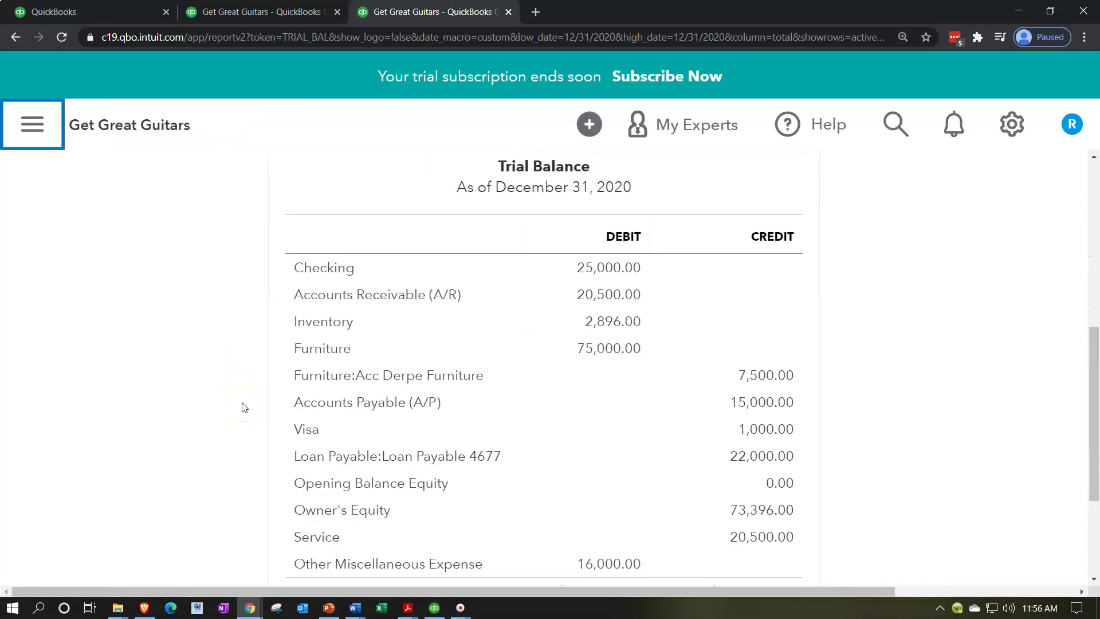
# Compare the QuickBooks trial balance's accounts and totals with Trial Beginning Balances.pdf in Acrobat Reader
pyautogui.click(405, 608)
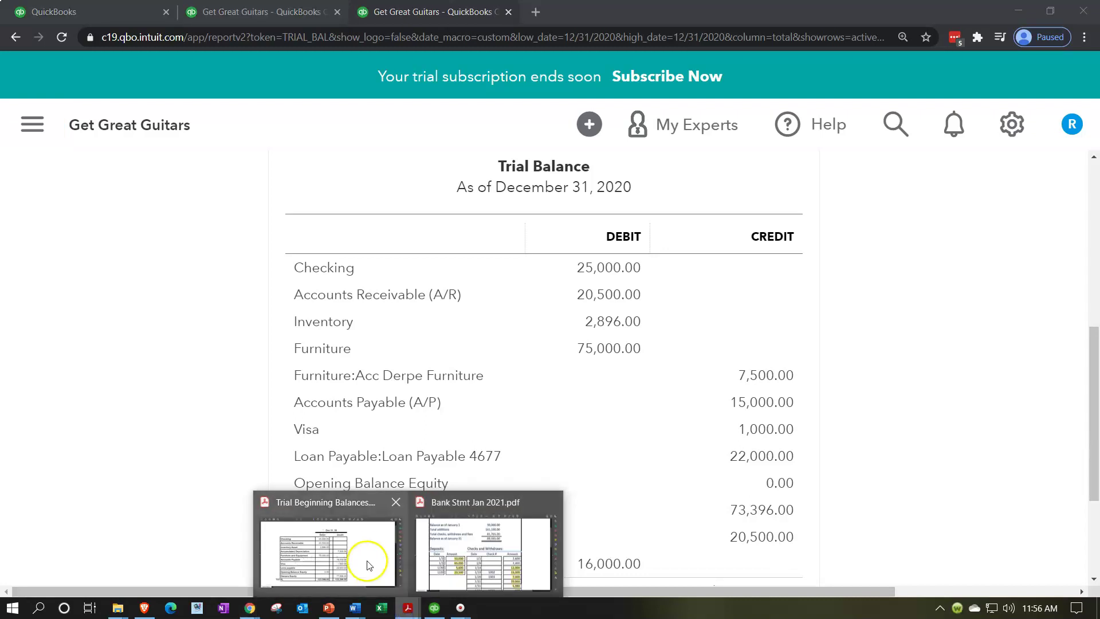
pyautogui.click(366, 560)
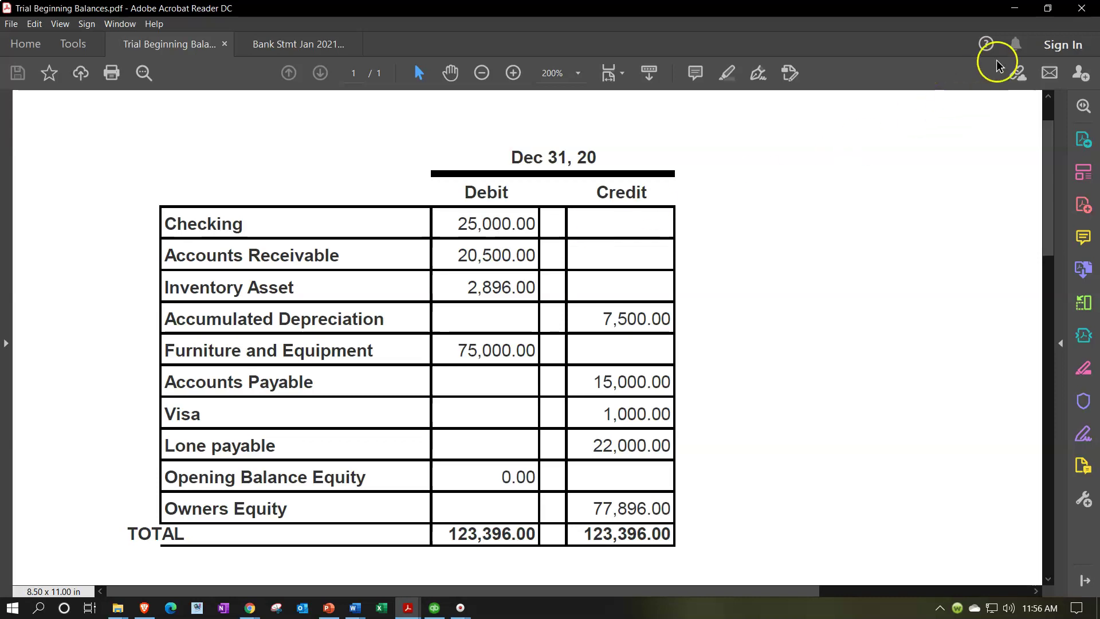
pyautogui.click(1012, 9)
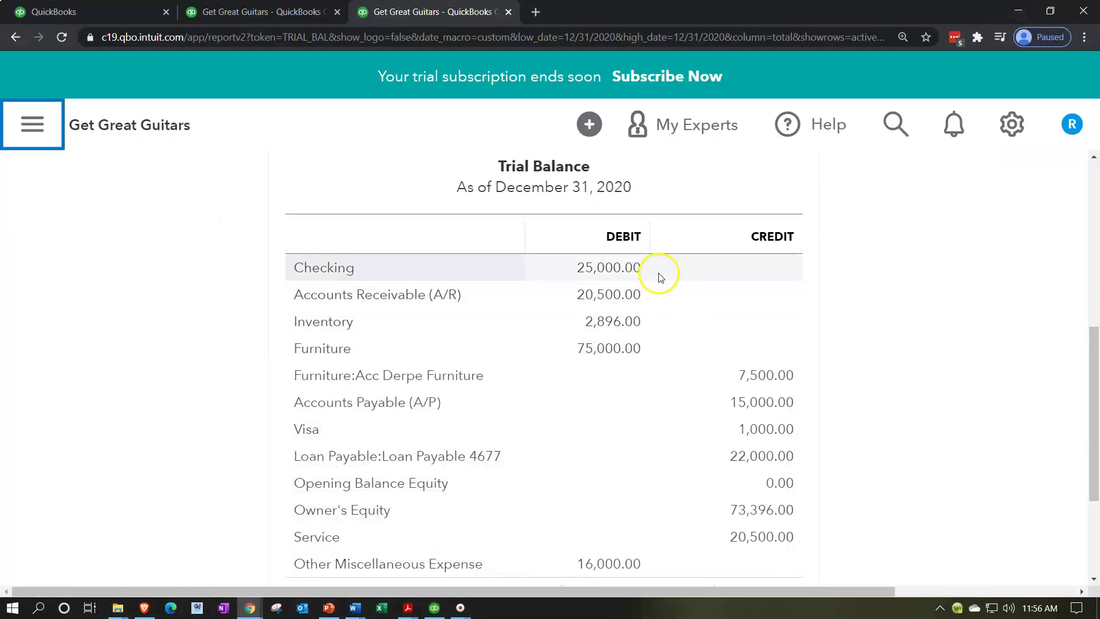
pyautogui.scroll(-3, 661, 298)
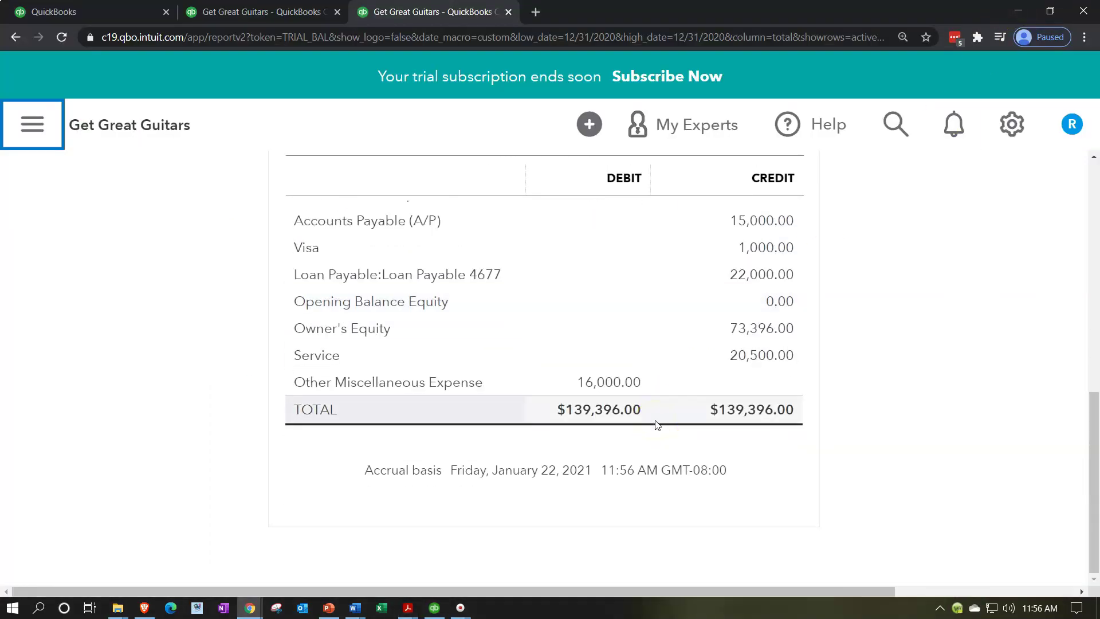
# Open the calculator, keep it in a compact view beside the report, and compute 20500 - 16000 + 73396 for the total equity
pyautogui.scroll(1, 657, 424)
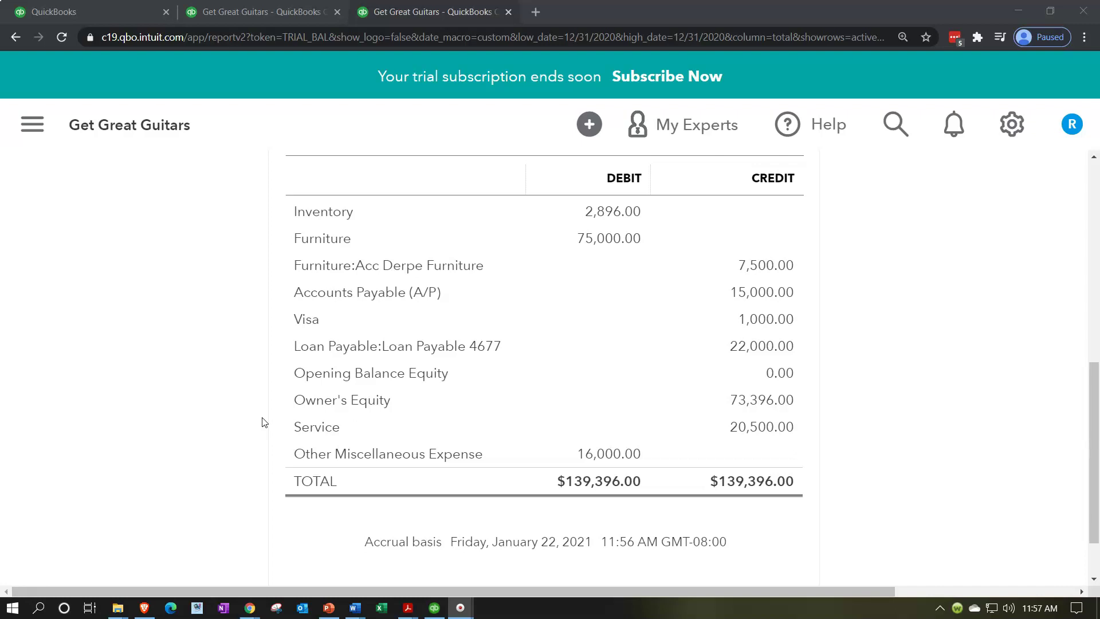
pyautogui.press('XF86Calculator')
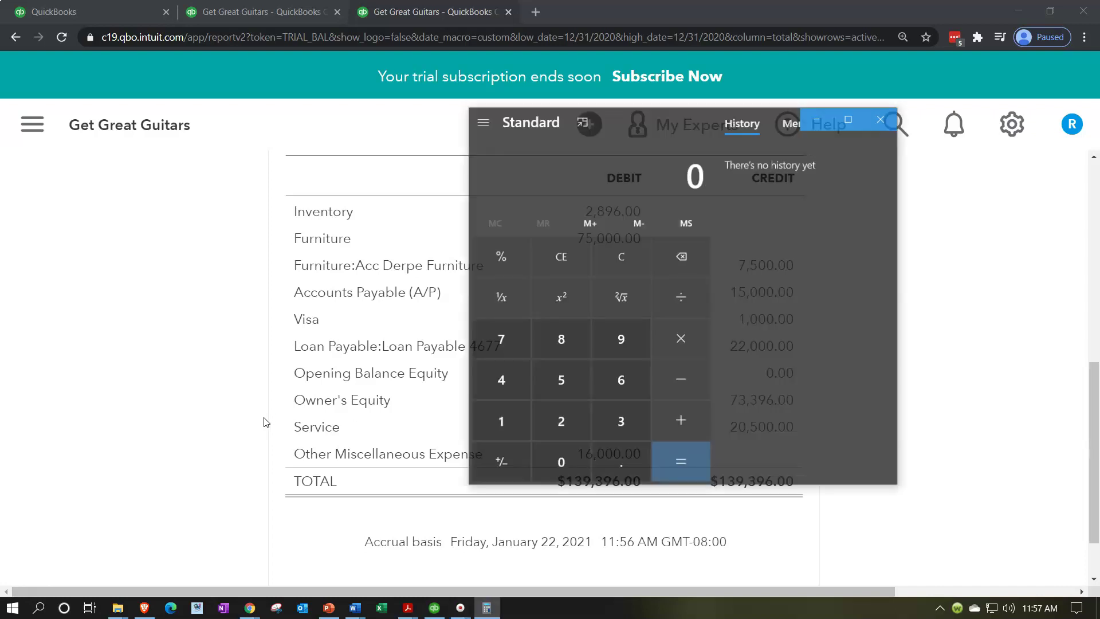
pyautogui.click(583, 147)
pyautogui.moveTo(960, 52); pyautogui.dragTo(928, 309)
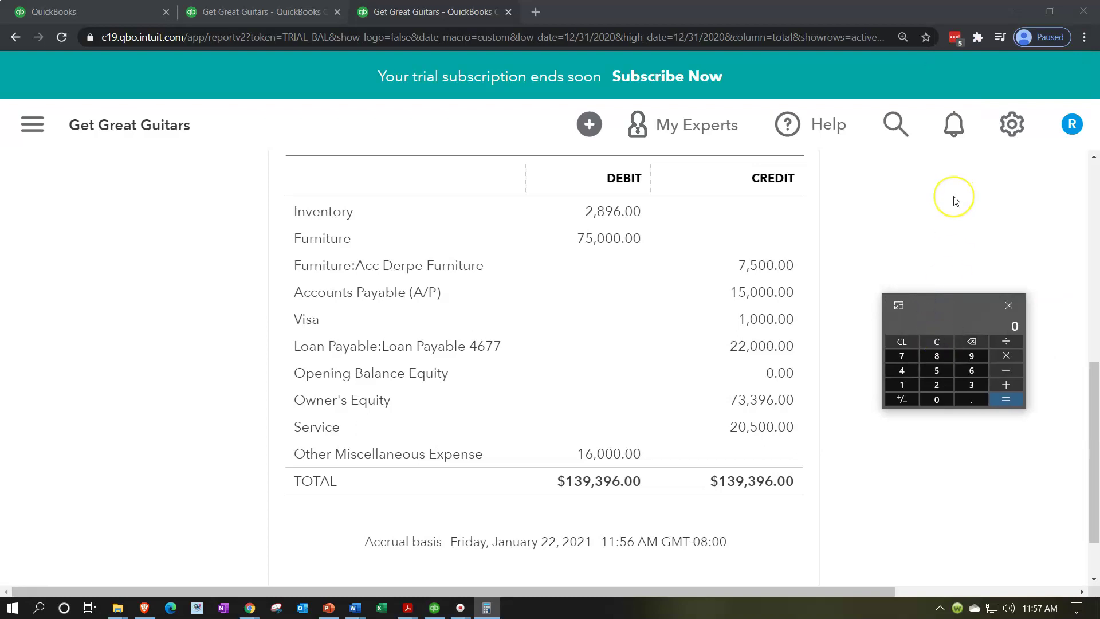
pyautogui.write('20500-16000')
pyautogui.press('Return')
pyautogui.write('+73396')
pyautogui.press('Return')
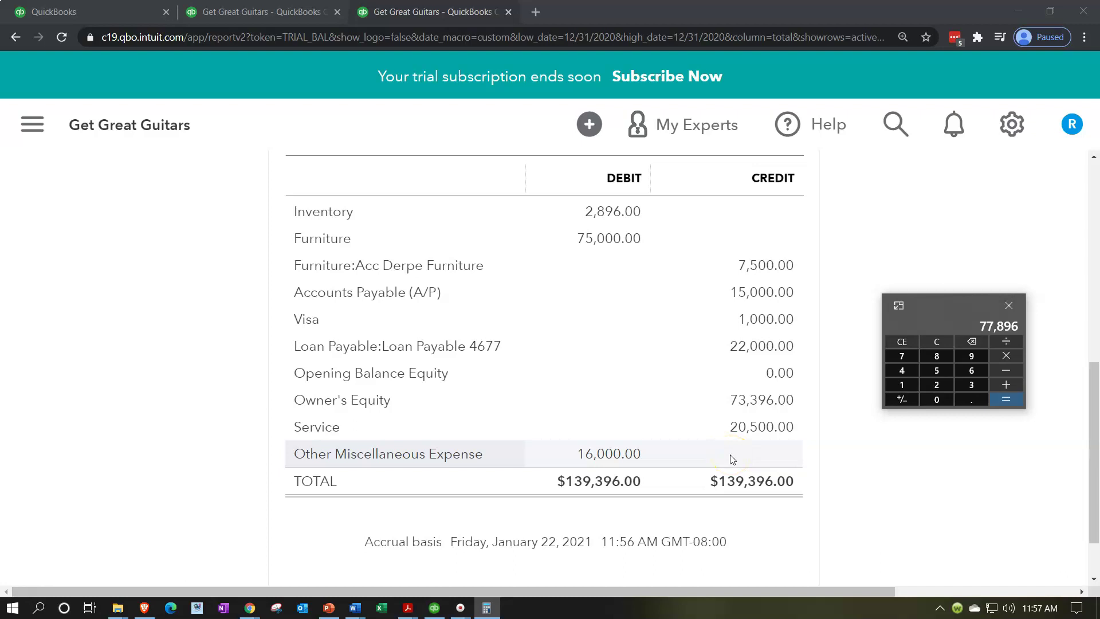
# Compare the calculated equity with Owners Equity in Trial Beginning Balances.pdf, and recheck the December 31, 2020 Trial Balance accounts
pyautogui.click(409, 611)
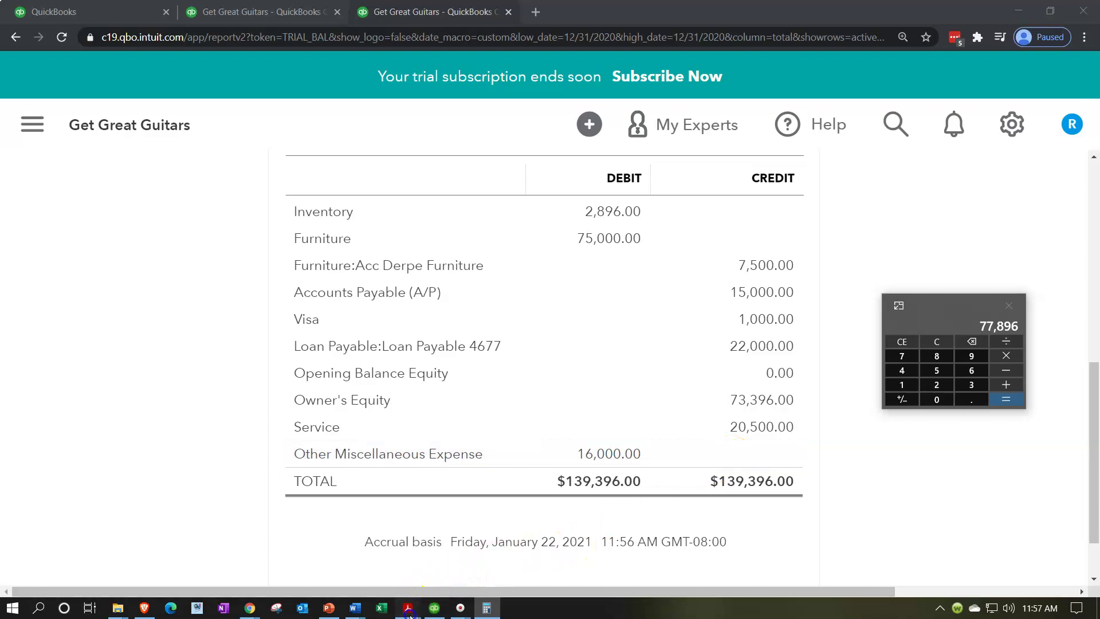
pyautogui.click(348, 549)
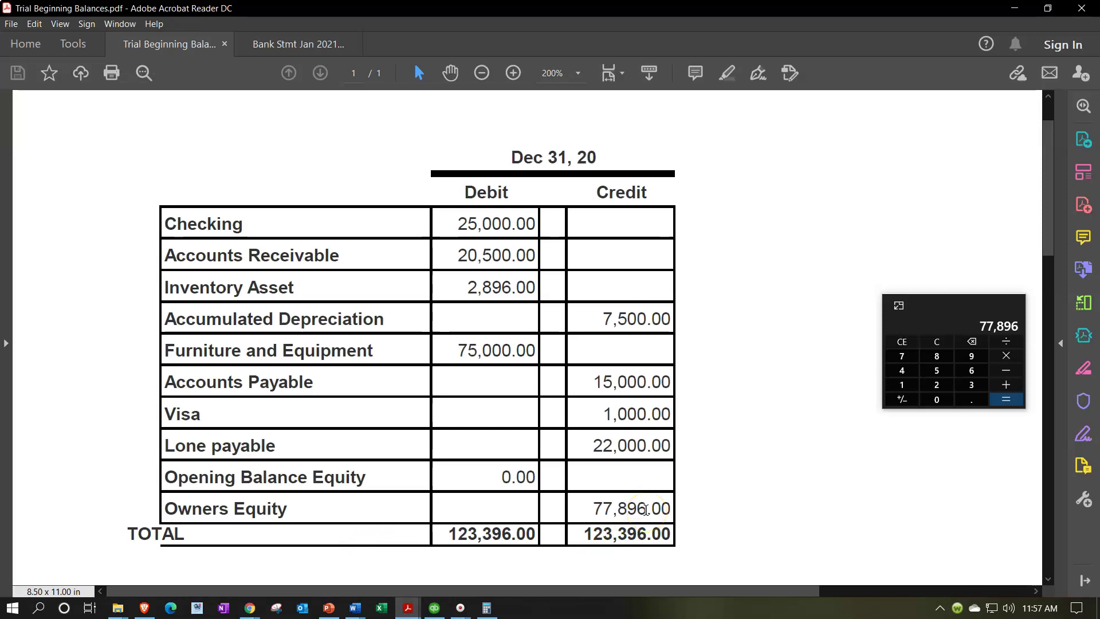
pyautogui.click(1014, 10)
pyautogui.scroll(3, 618, 401)
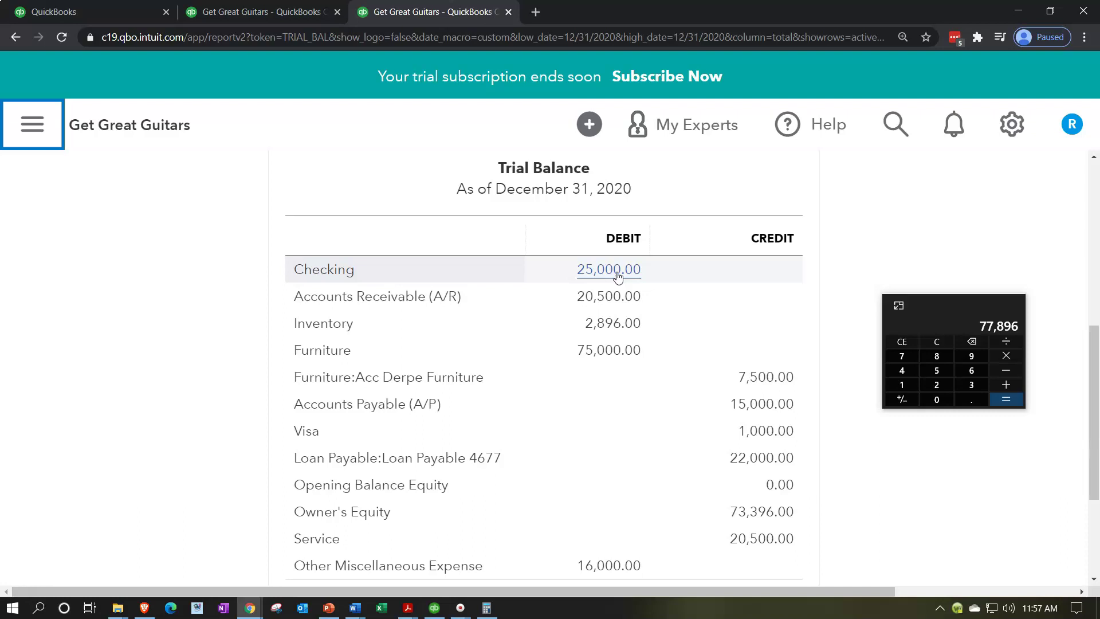
pyautogui.scroll(-3, 618, 276)
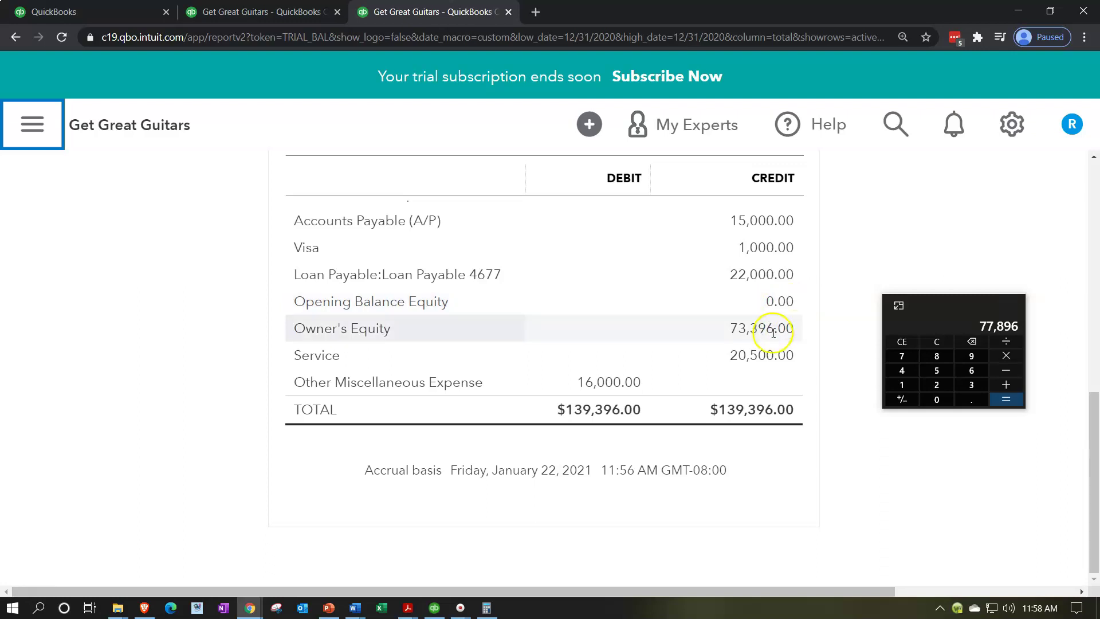
pyautogui.scroll(5, 773, 319)
# Return to the tab with the reconciliation page, reduce the page to 110%, open the Chart of Accounts and get the calculator out of the way
pyautogui.click(77, 12)
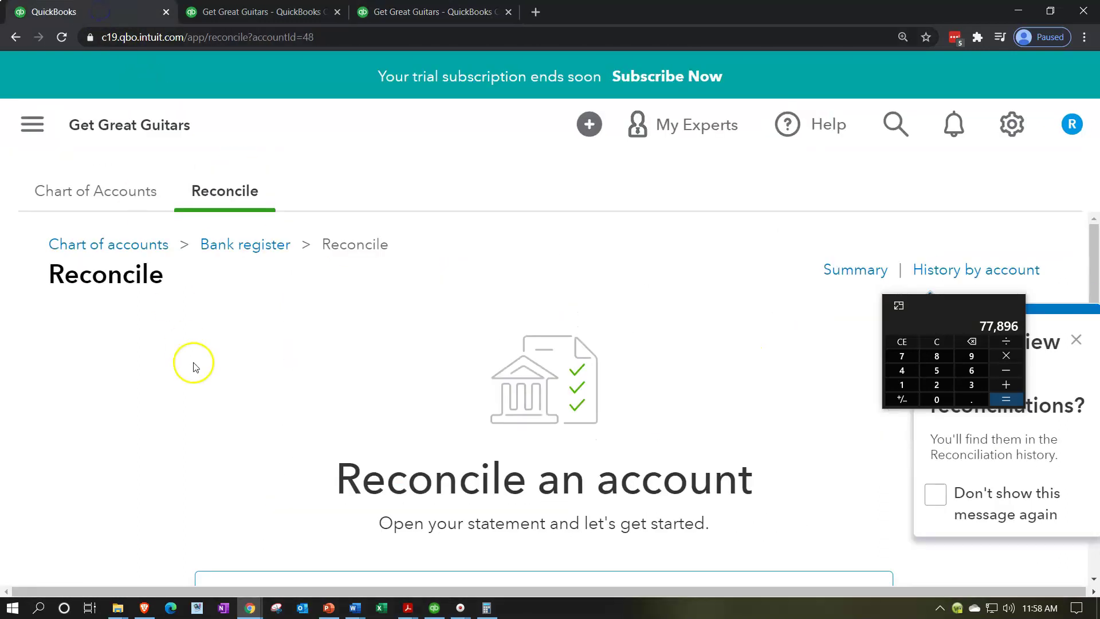
pyautogui.click(41, 130)
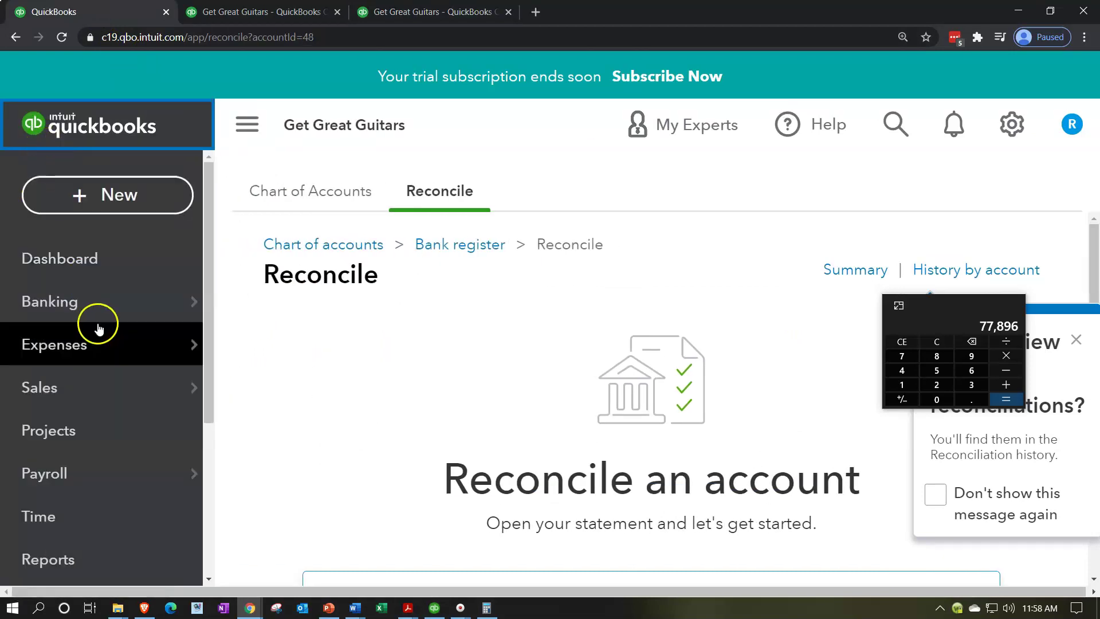
pyautogui.scroll(-3, 98, 344)
pyautogui.click(74, 471)
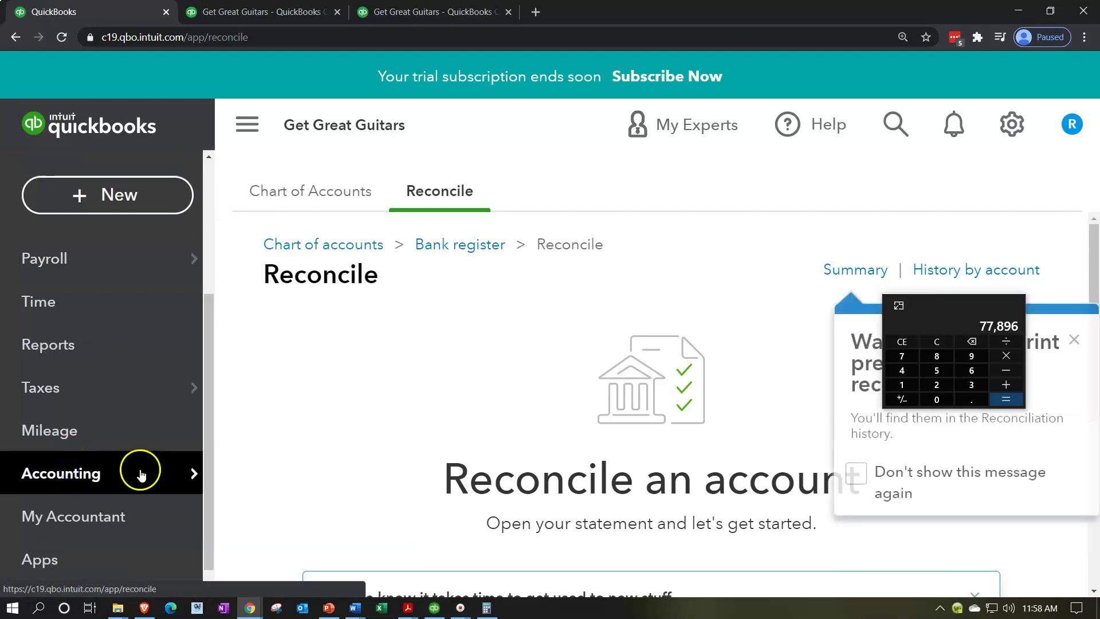
pyautogui.hotkey('ctrl', '-')
pyautogui.hotkey('ctrl', '-')
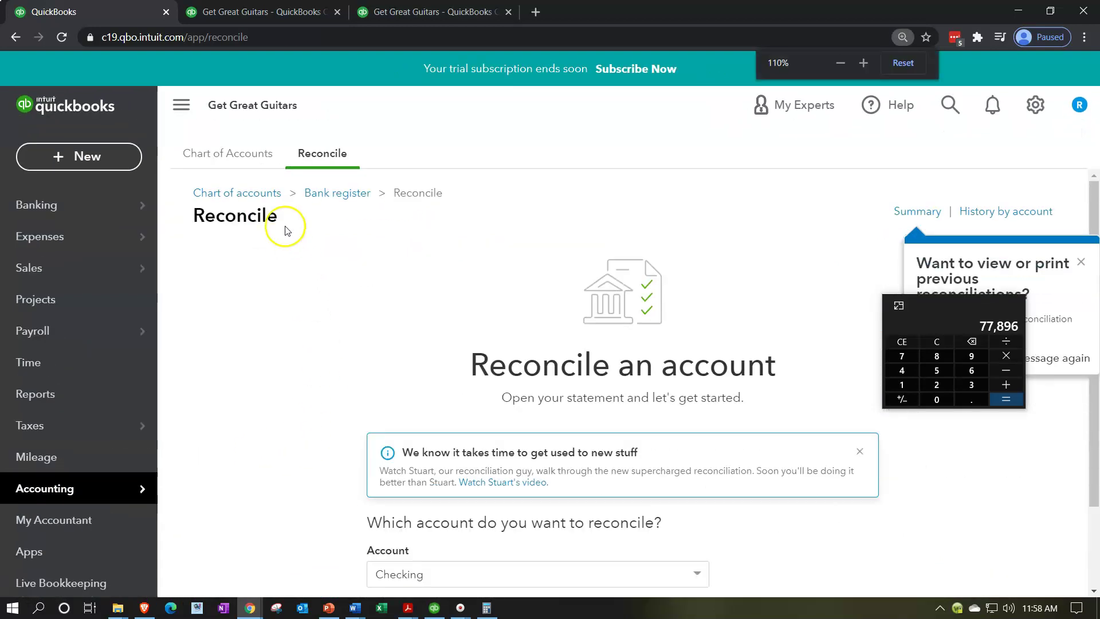
pyautogui.click(241, 157)
pyautogui.moveTo(935, 301); pyautogui.dragTo(882, 3)
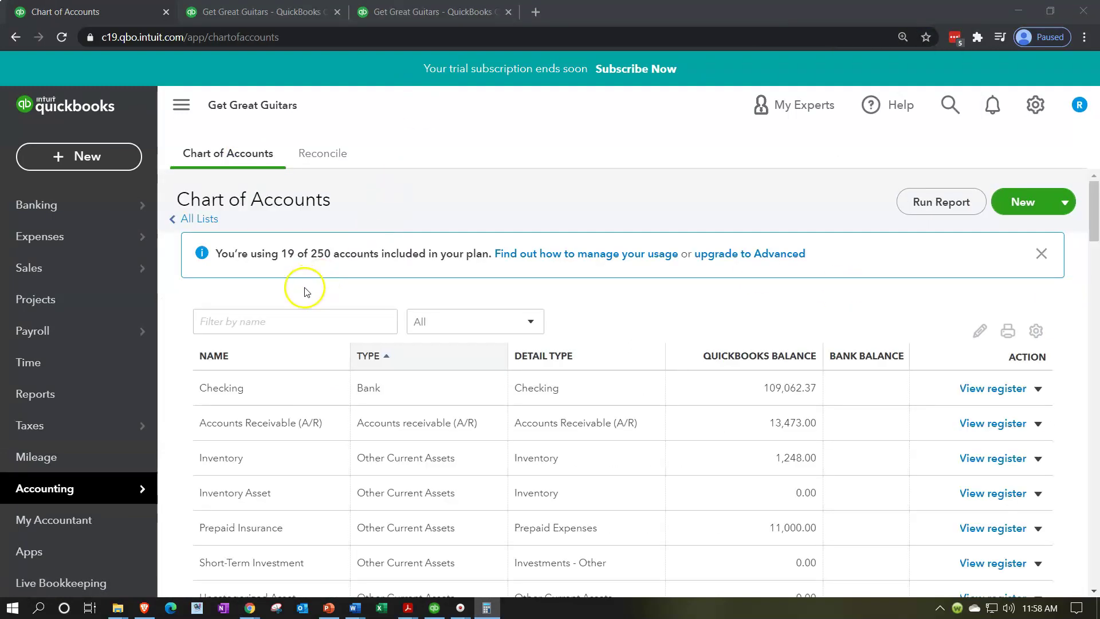
# Open the Checking account's register, collapse the navigation sidebar and go to the oldest entries, down to the 12/31/2020 beginning balance
pyautogui.scroll(-2, 325, 404)
pyautogui.scroll(-1, 324, 404)
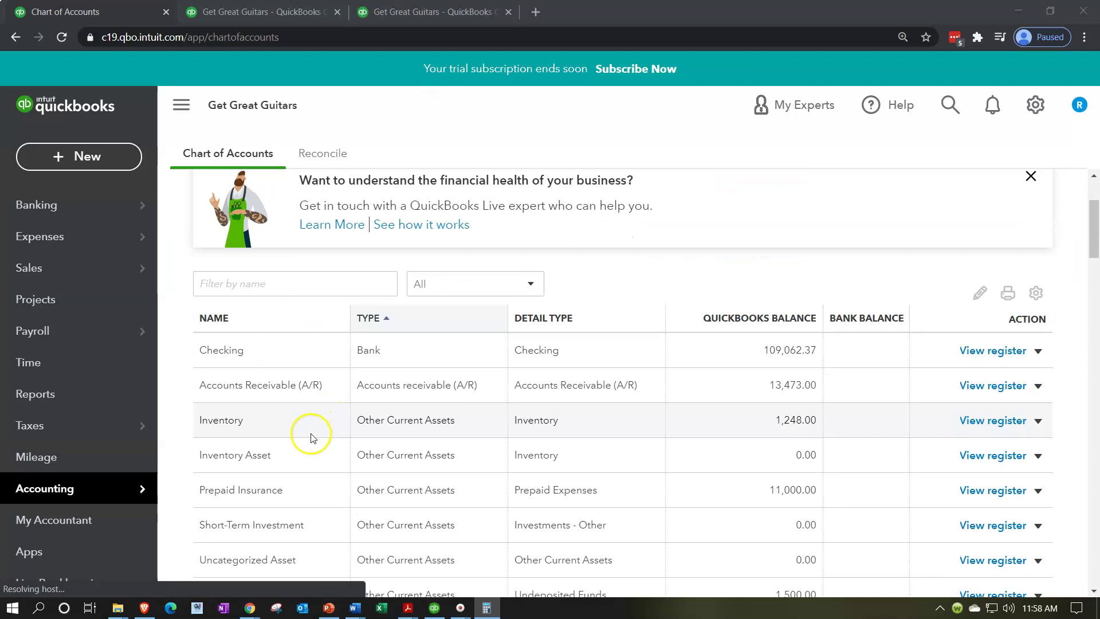
pyautogui.click(991, 352)
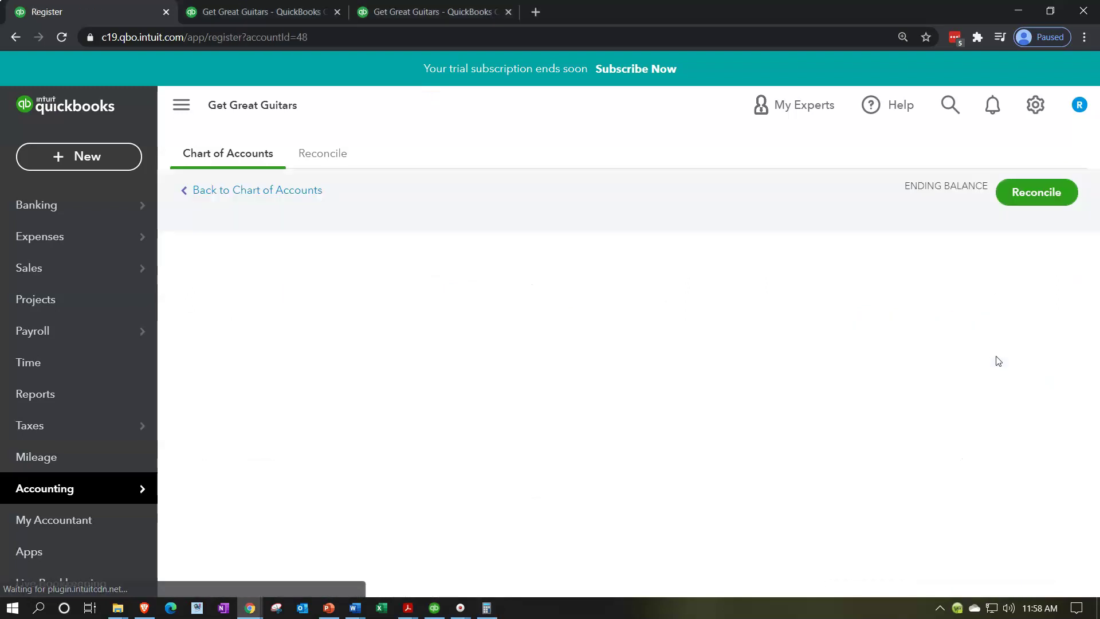
pyautogui.click(178, 107)
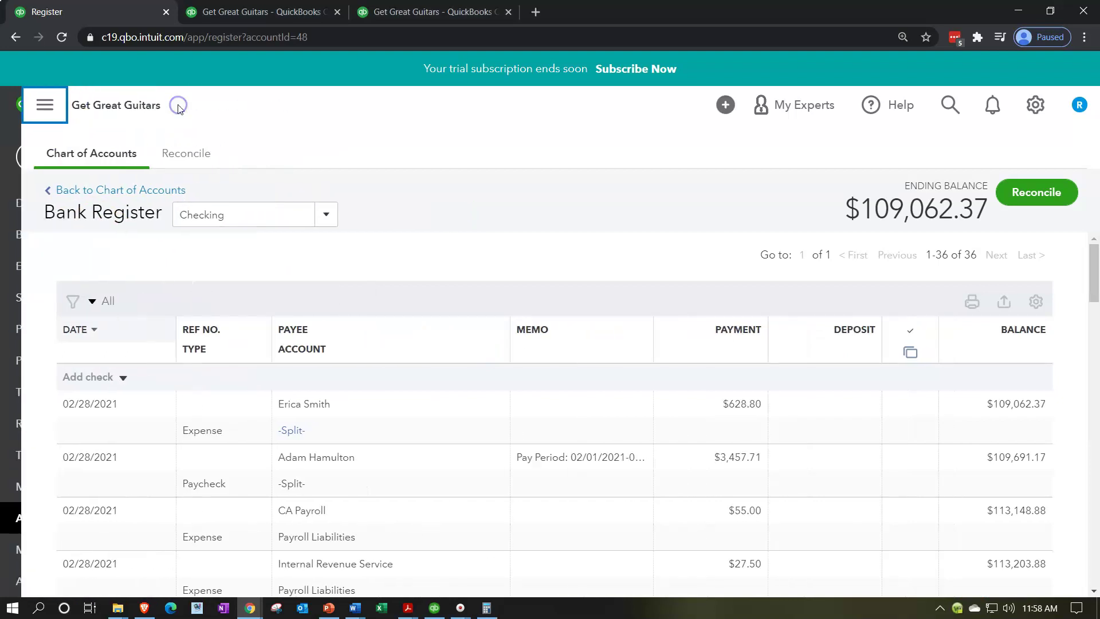
pyautogui.moveTo(1091, 265); pyautogui.dragTo(1085, 552)
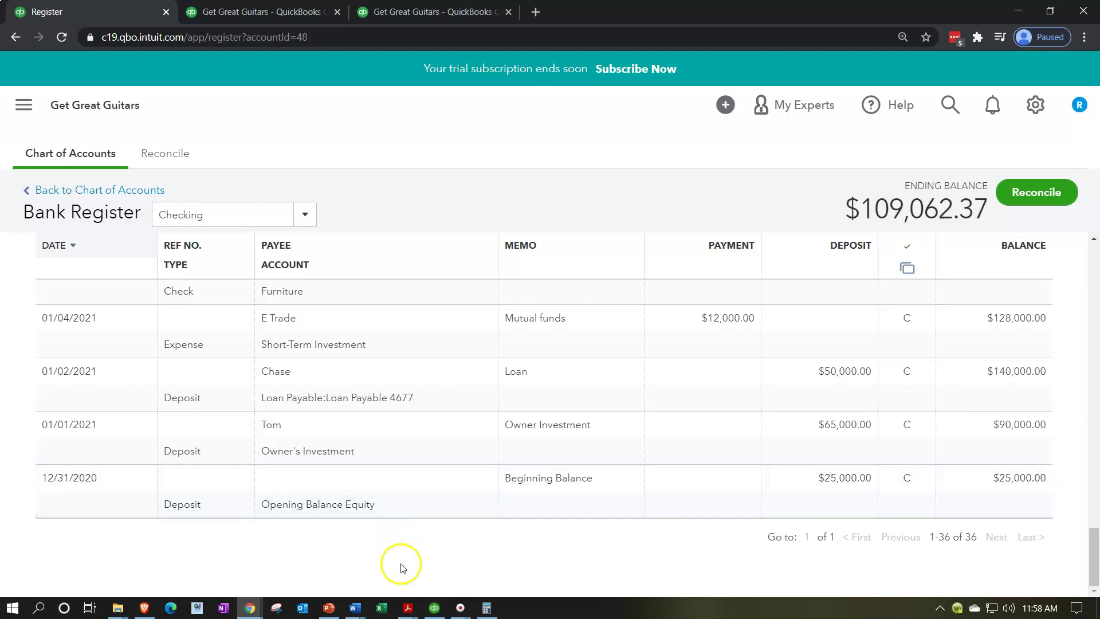
# Compare the Checking register's earliest entries with the January 1 balance and the unhighlighted withdrawals in Bank Stmt Jan 2021.pdf
pyautogui.moveTo(407, 606)
pyautogui.click(440, 567)
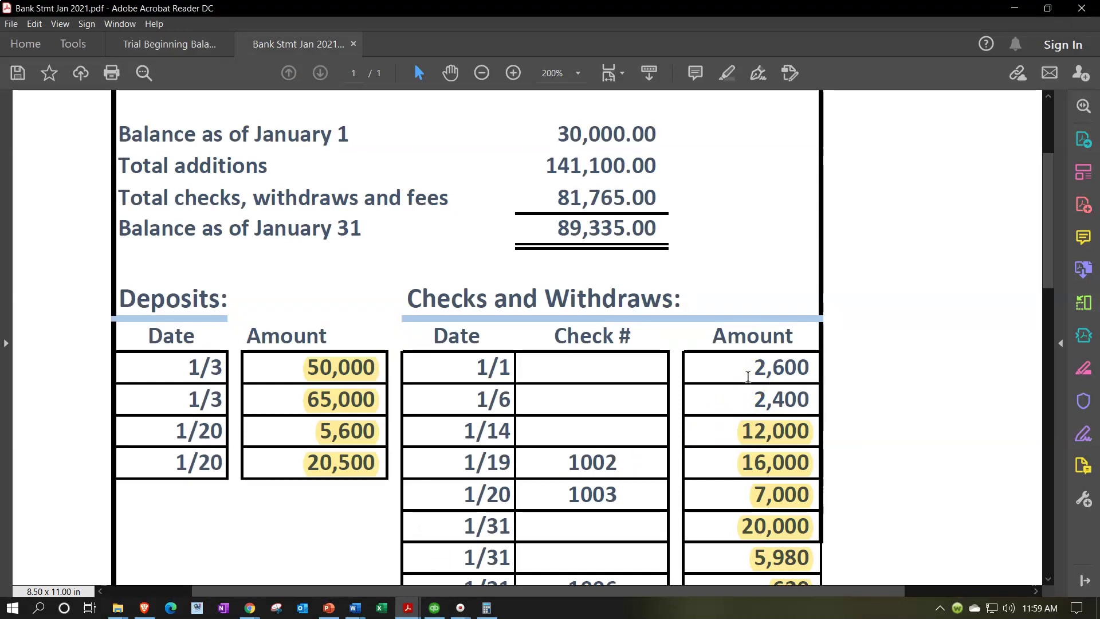
pyautogui.click(1018, 11)
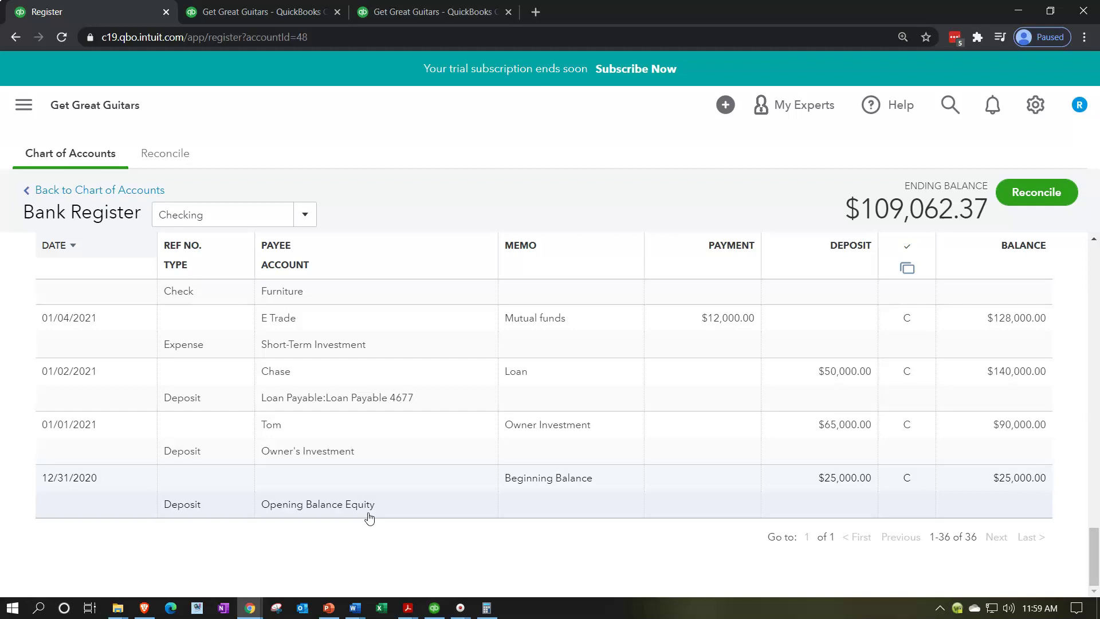
pyautogui.scroll(15, 369, 517)
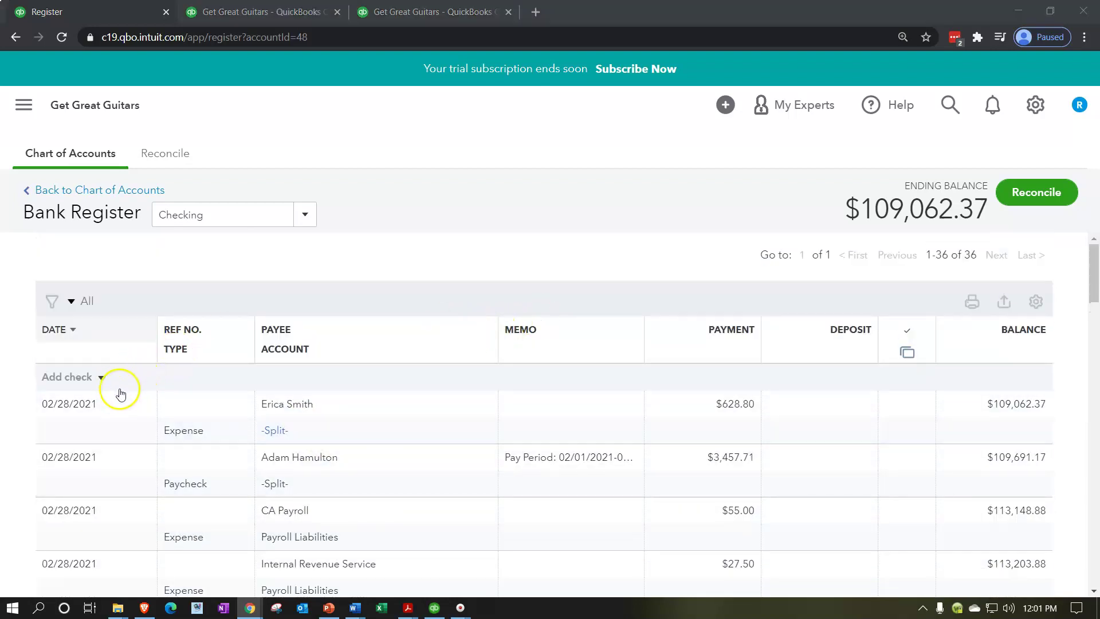
pyautogui.moveTo(405, 606)
pyautogui.click(461, 567)
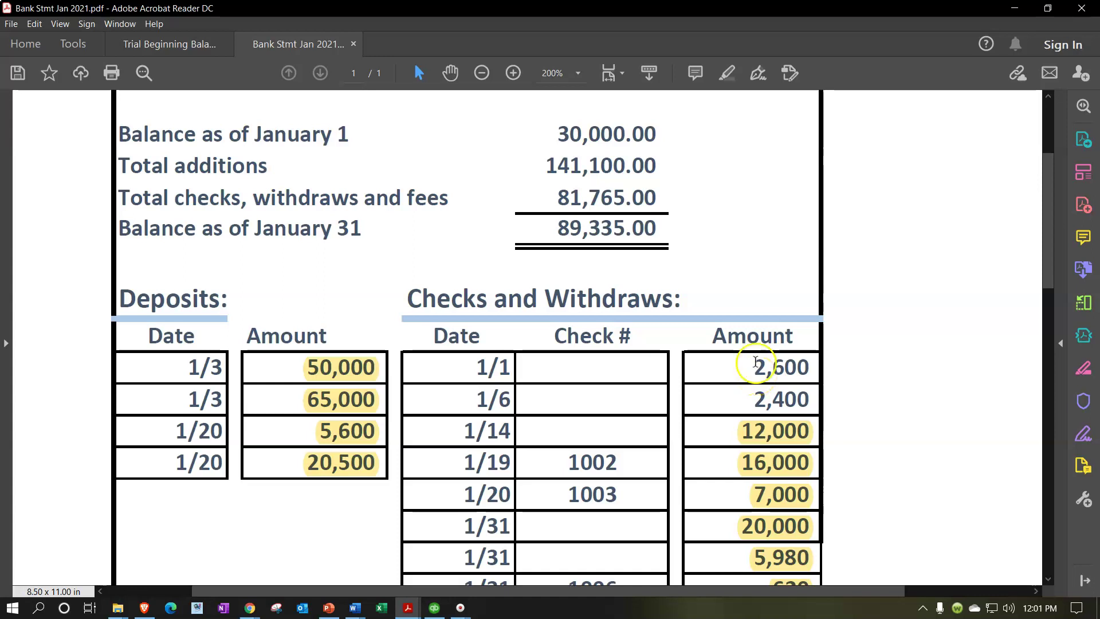
pyautogui.click(1015, 7)
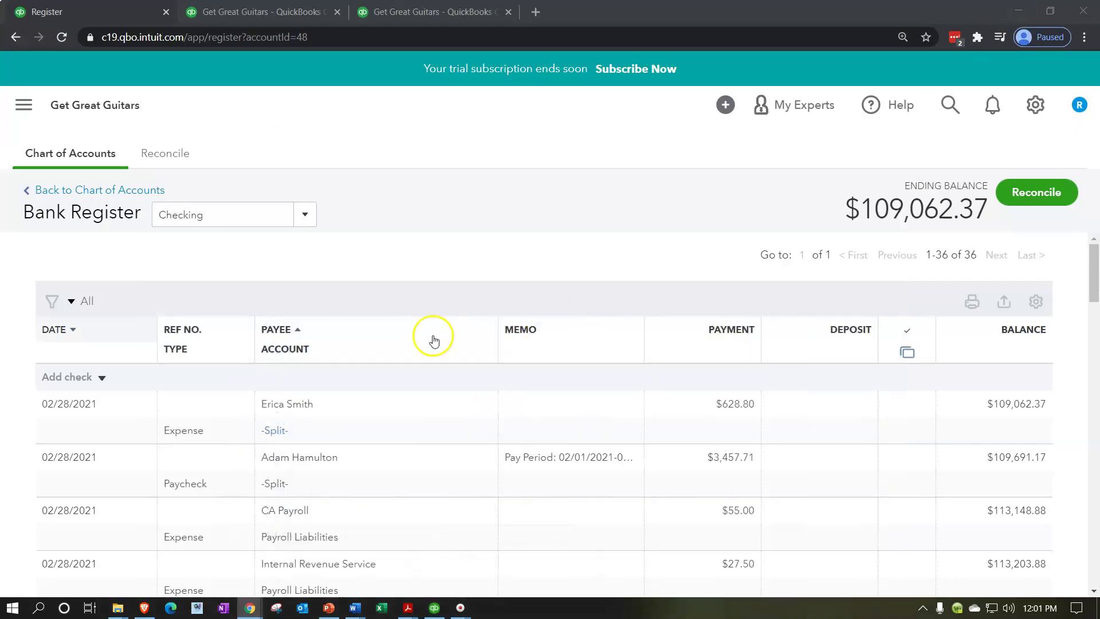
# Add a new expense to the Checking register and date it 12/31/2020, consulting the unhighlighted withdrawals in Bank Stmt Jan 2021.pdf
pyautogui.click(101, 377)
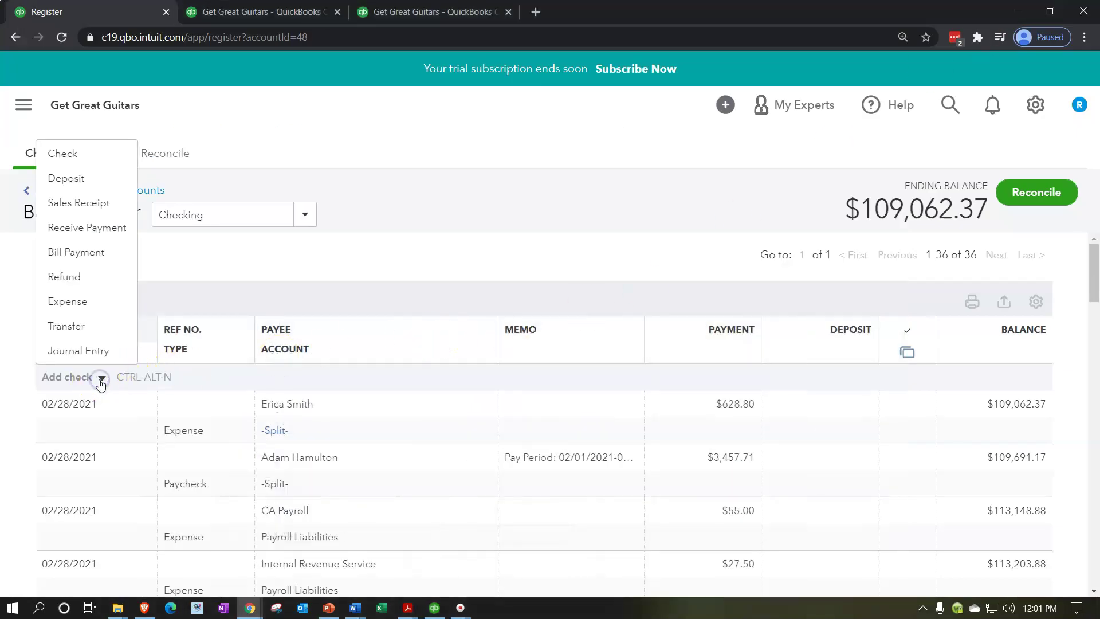
pyautogui.click(79, 305)
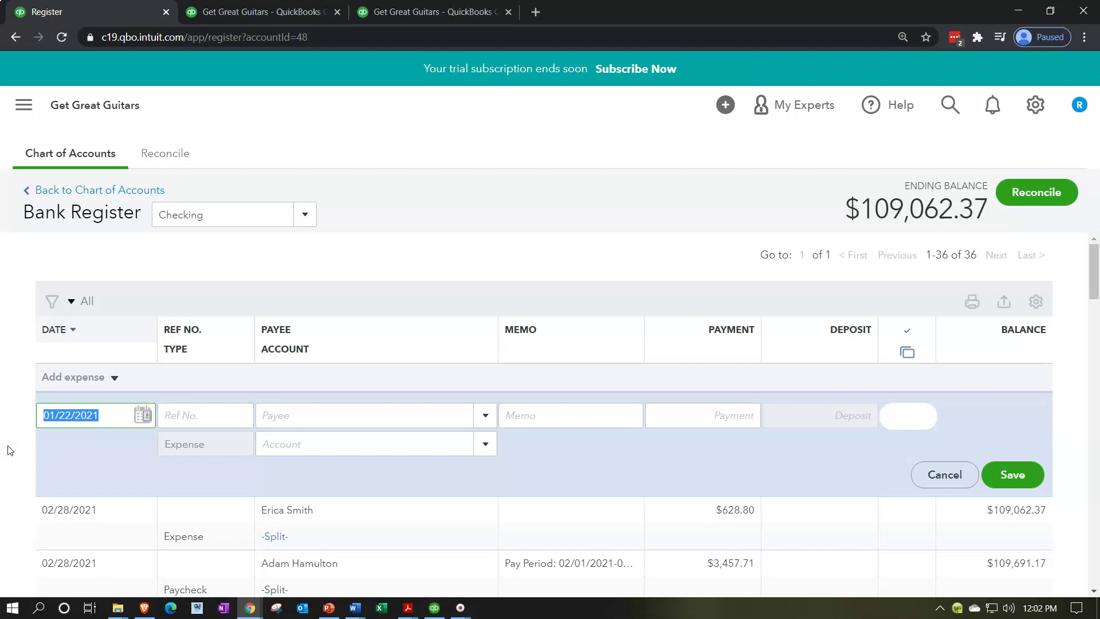
pyautogui.click(401, 611)
pyautogui.click(438, 540)
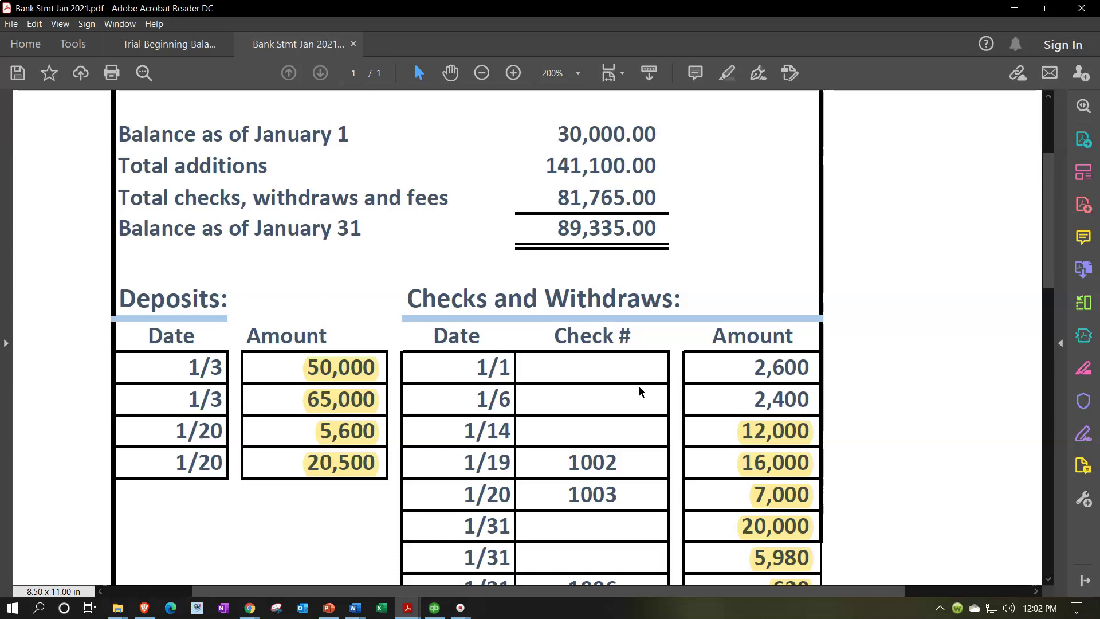
pyautogui.click(1013, 9)
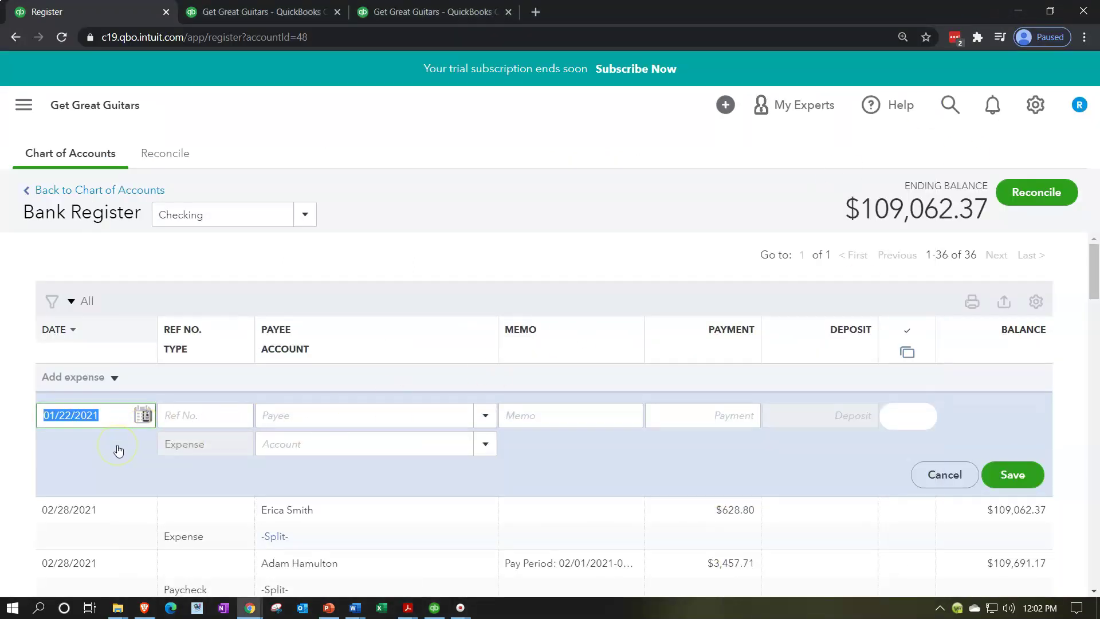
pyautogui.write('123120')
pyautogui.press('Tab')
pyautogui.press('Tab')
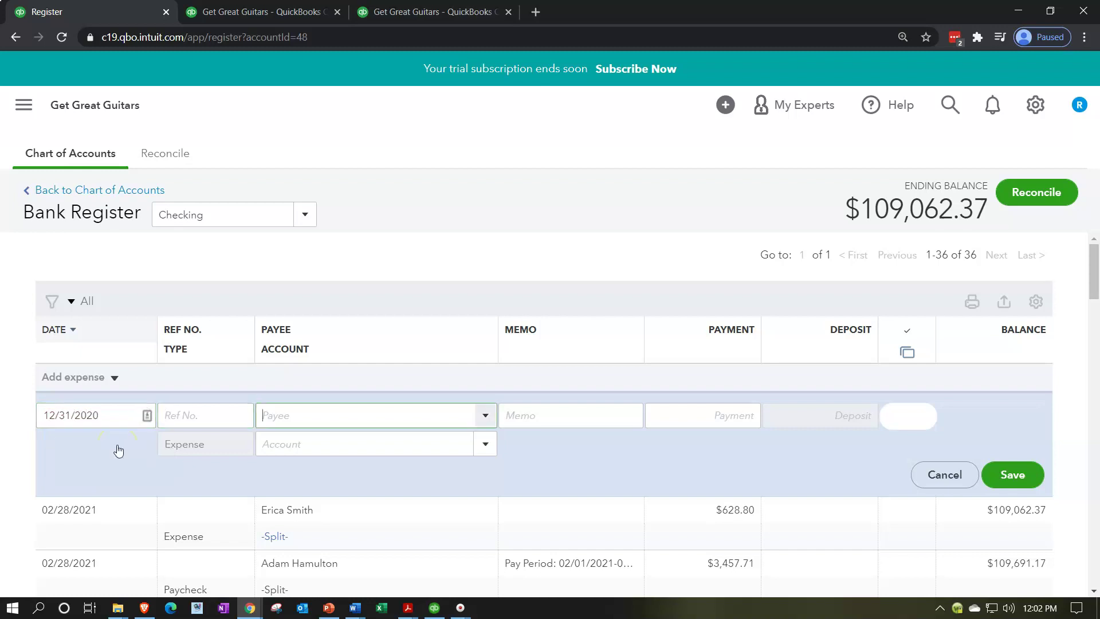
# Set the new expense's payee to the vendor Ephiphone and its payment amount to 2,600.00
pyautogui.write('Ep')
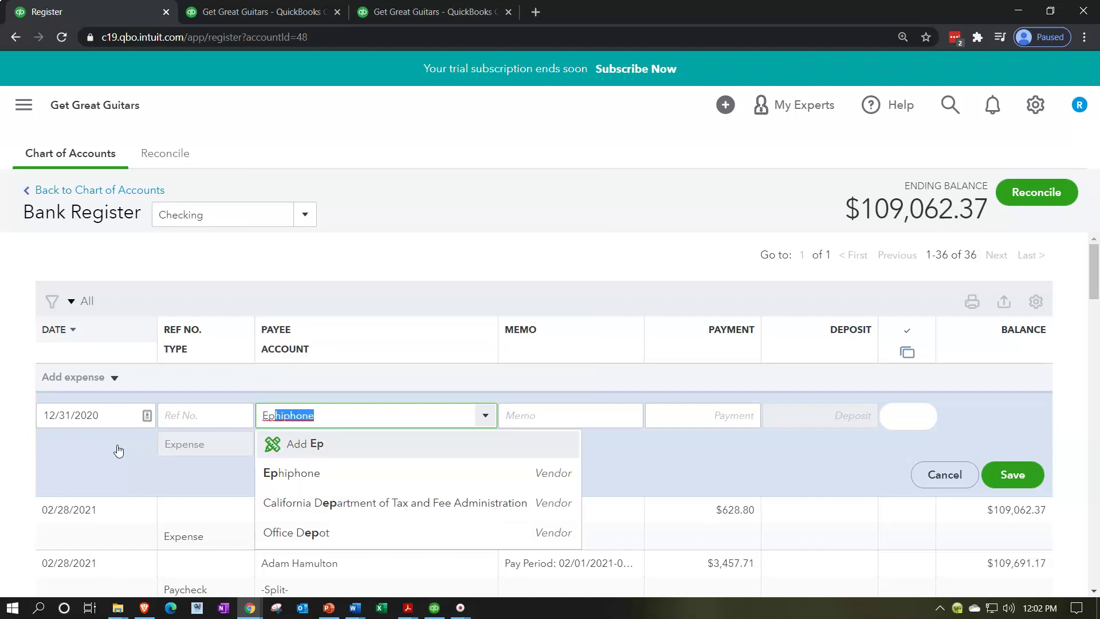
pyautogui.press('Down')
pyautogui.press('Tab')
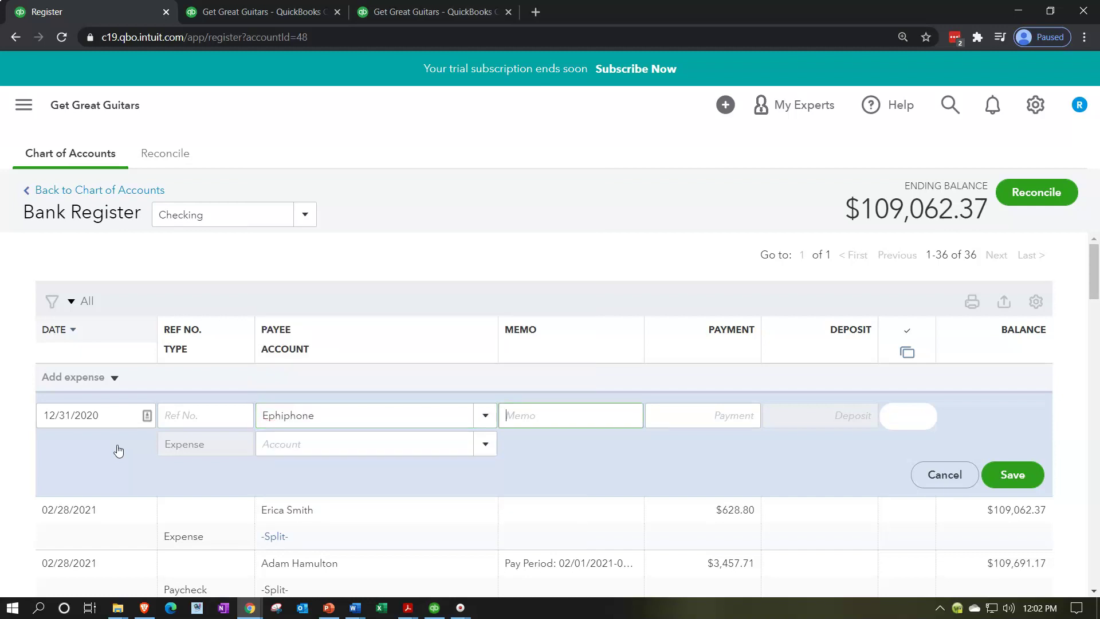
pyautogui.press('Tab')
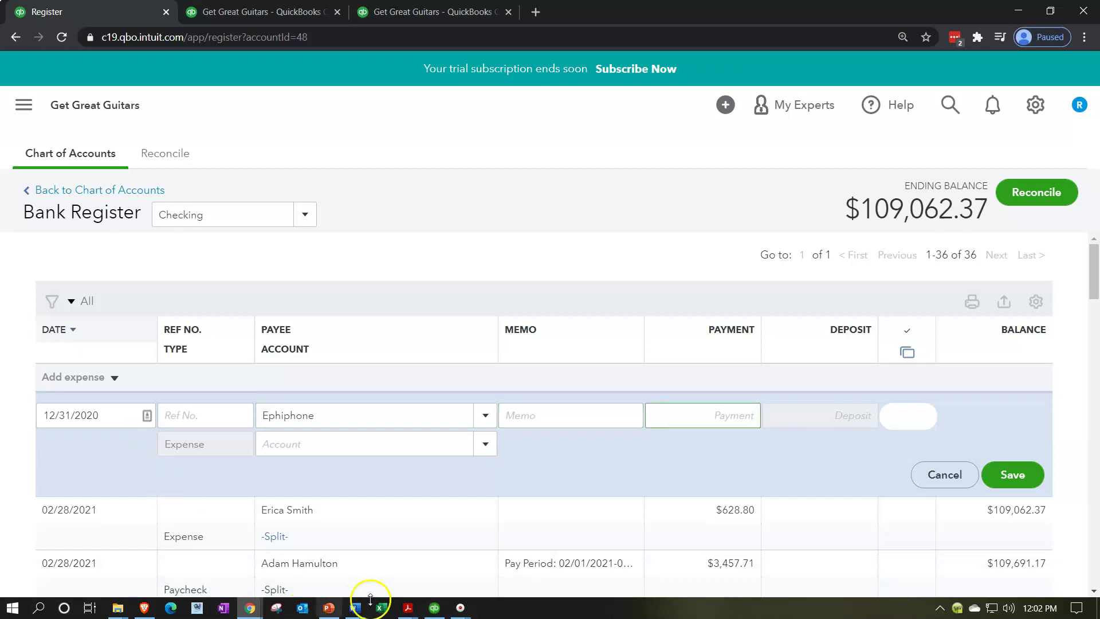
pyautogui.moveTo(408, 607)
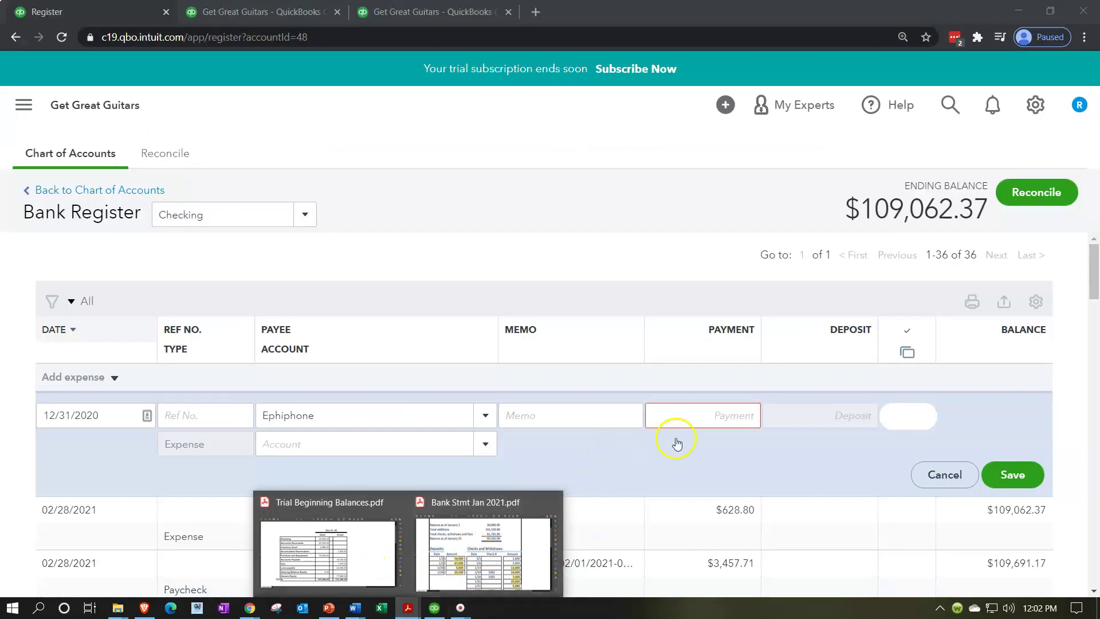
pyautogui.click(695, 417)
pyautogui.write('2600')
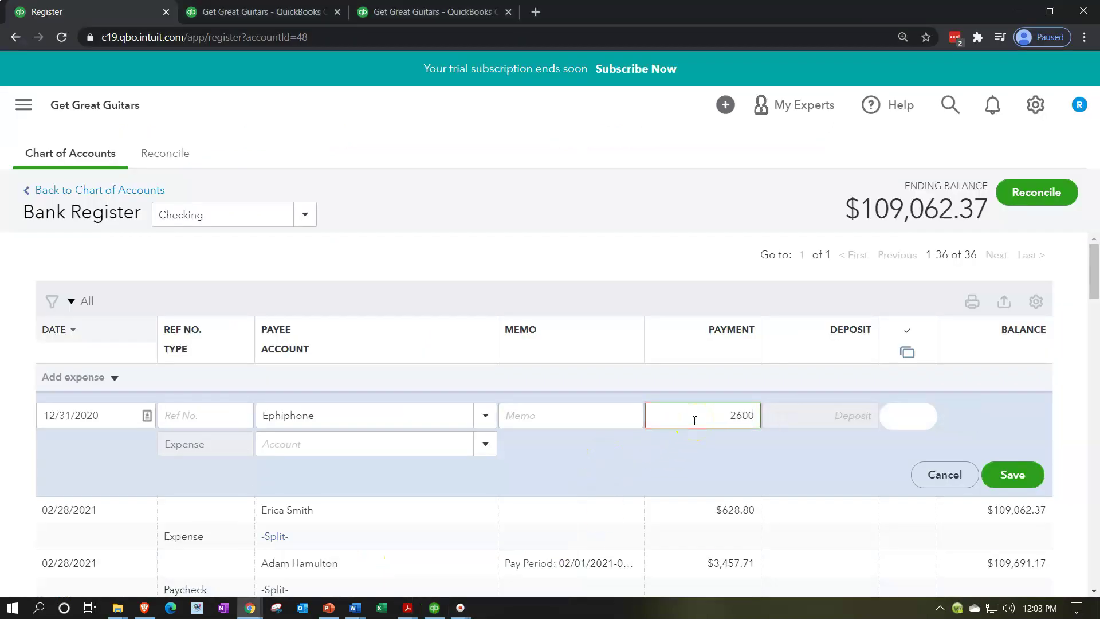
pyautogui.press('Tab')
pyautogui.press('Tab')
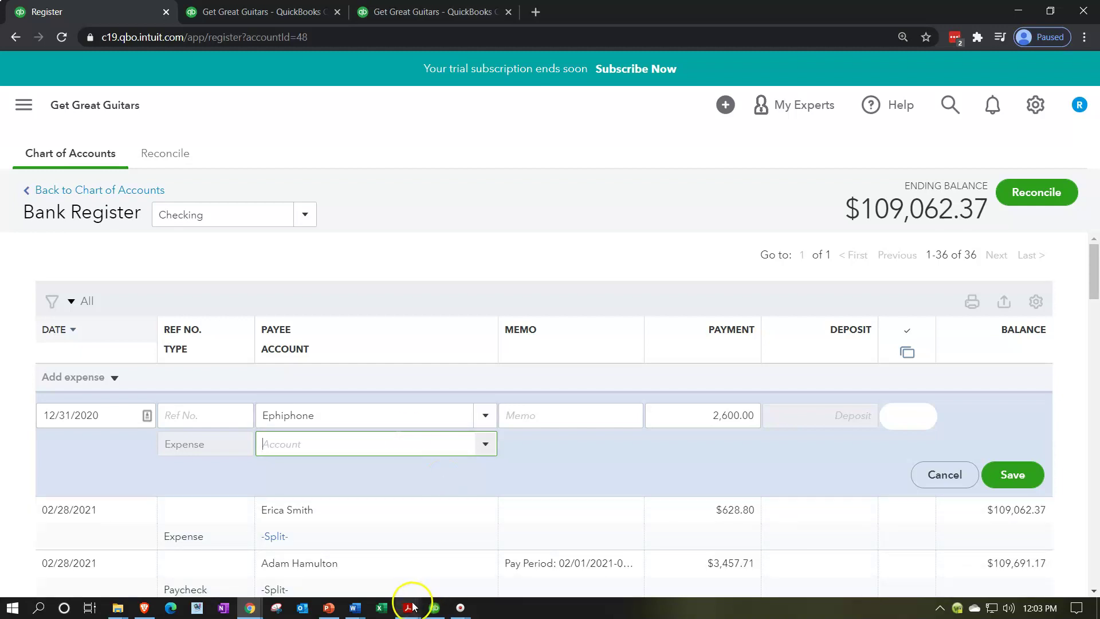
# Review the accounts in Trial Beginning Balances.pdf to decide which account the new expense should use
pyautogui.moveTo(412, 606)
pyautogui.click(363, 567)
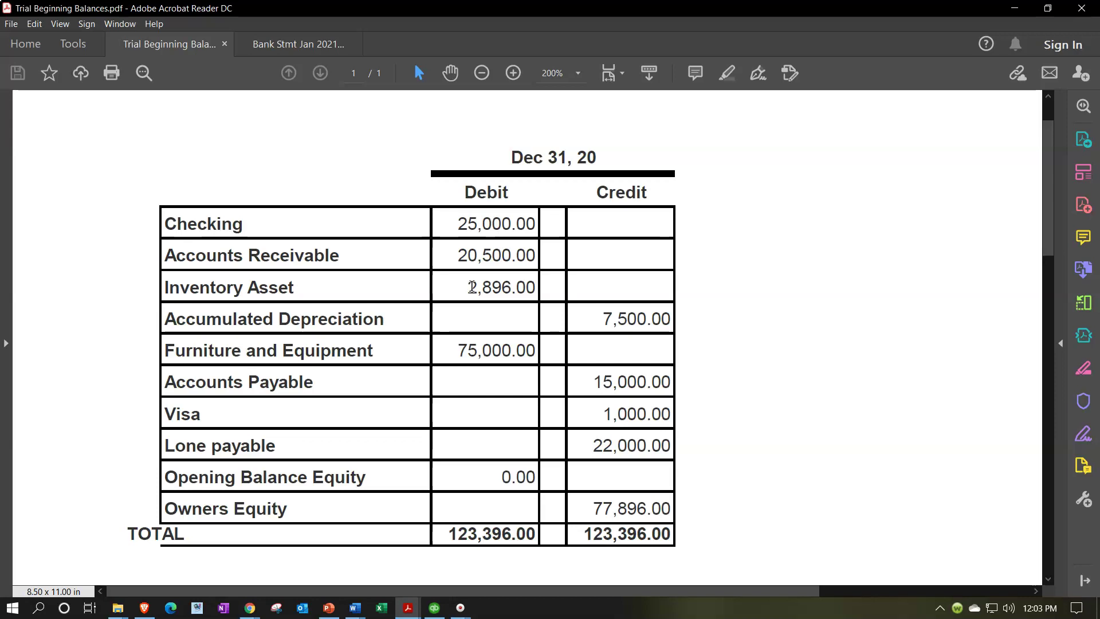
pyautogui.click(1013, 11)
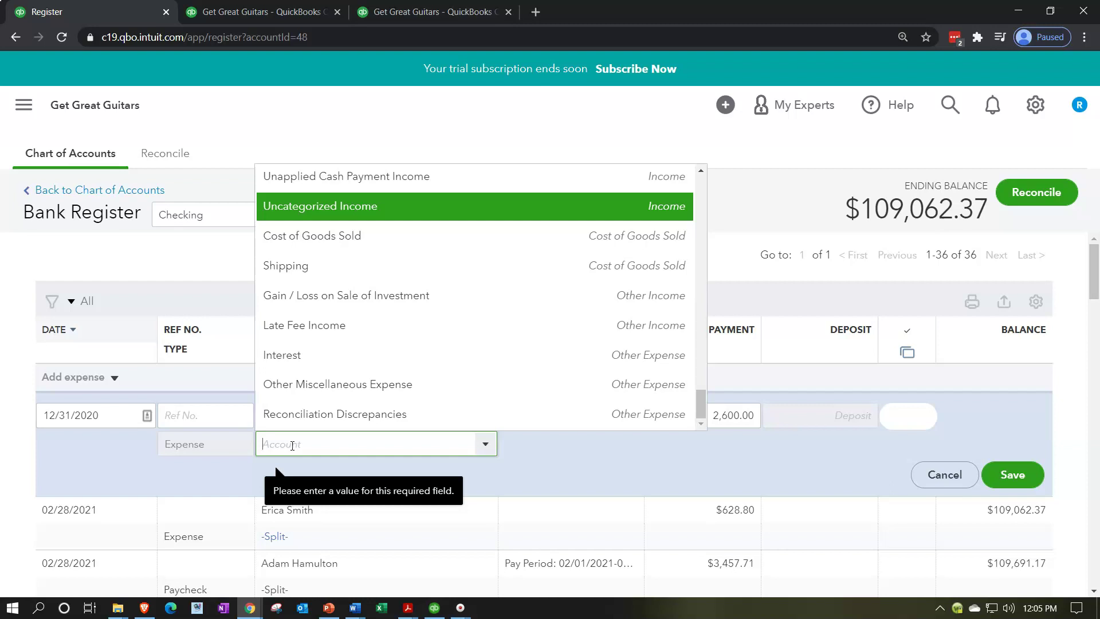
# Assign the new 2,600.00 Ephiphone expense to the Uncategorized Expense account
pyautogui.write('un')
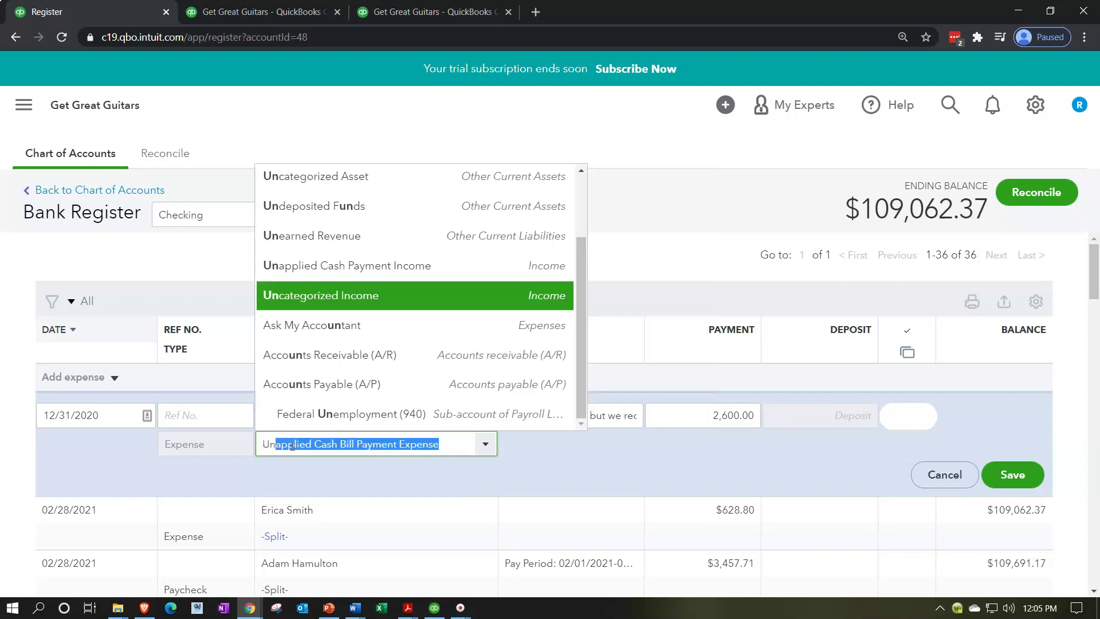
pyautogui.write('categorized Income')
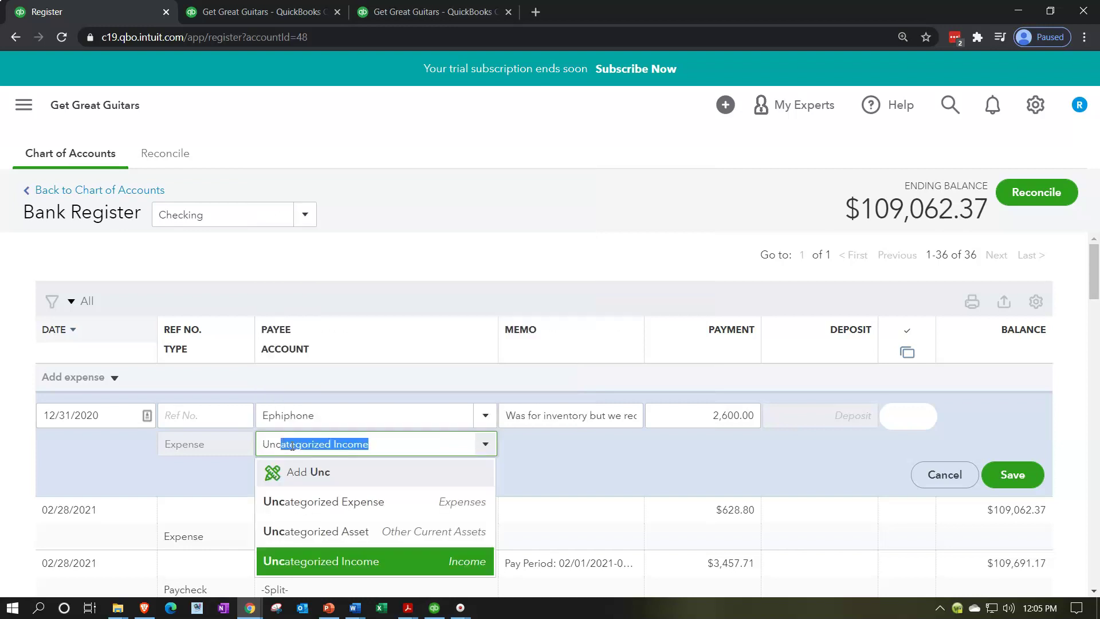
pyautogui.press('Up')
pyautogui.press('Up')
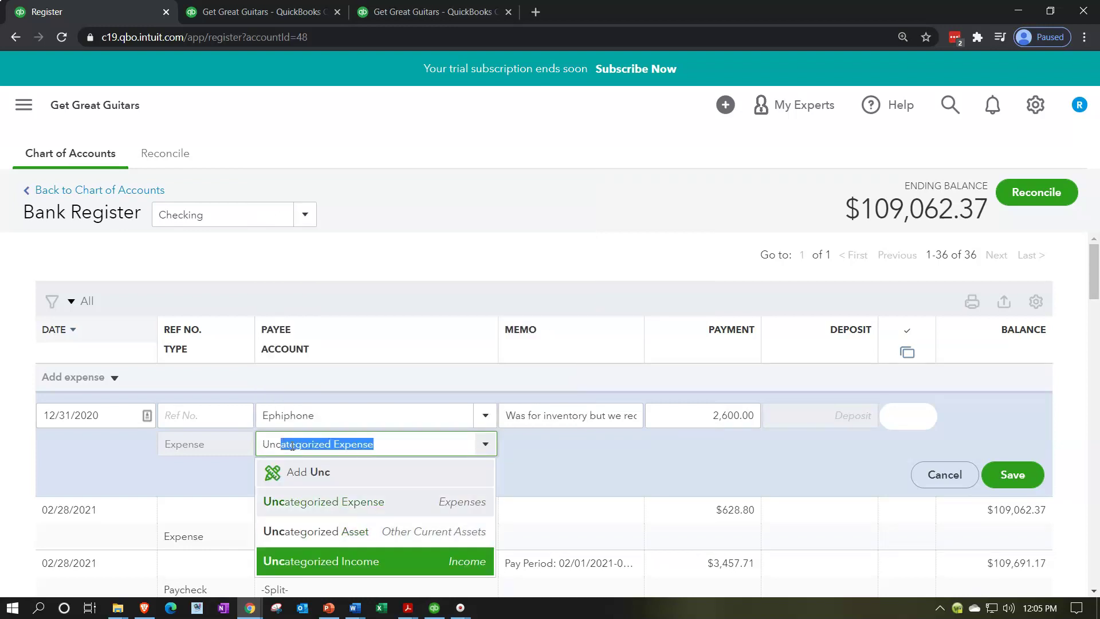
pyautogui.press('Return')
# Complete the Ephiphone expense's memo as "Was for inventory but we recorded inventory in the opening balance" and save the transaction
pyautogui.click(507, 413)
pyautogui.click(508, 426)
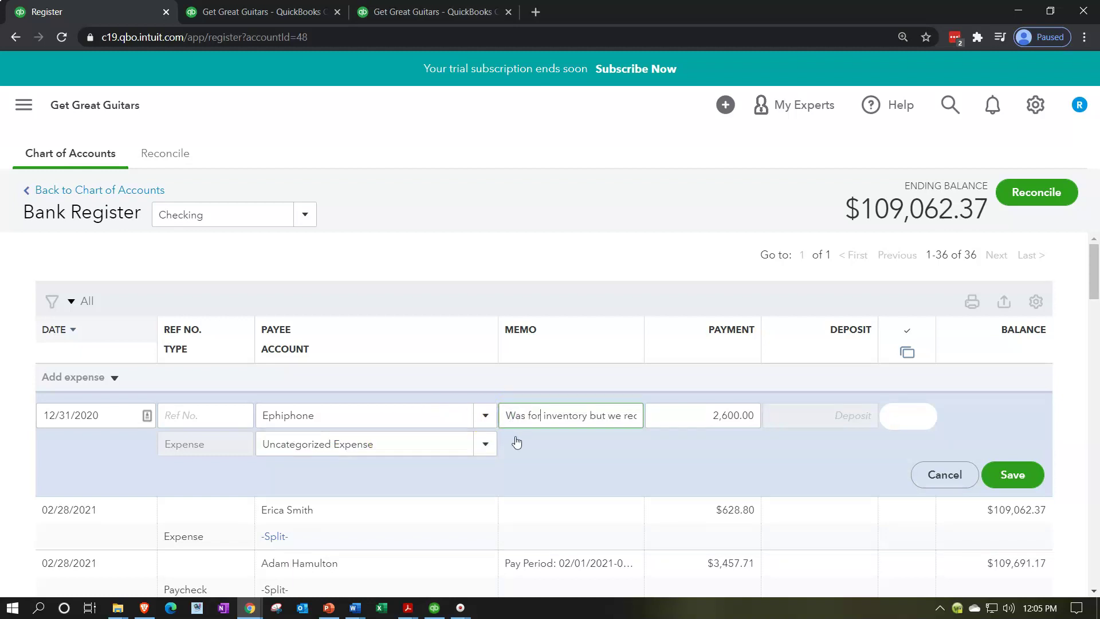
pyautogui.write('orded inventory')
pyautogui.write(' in the opening balance')
pyautogui.click(445, 432)
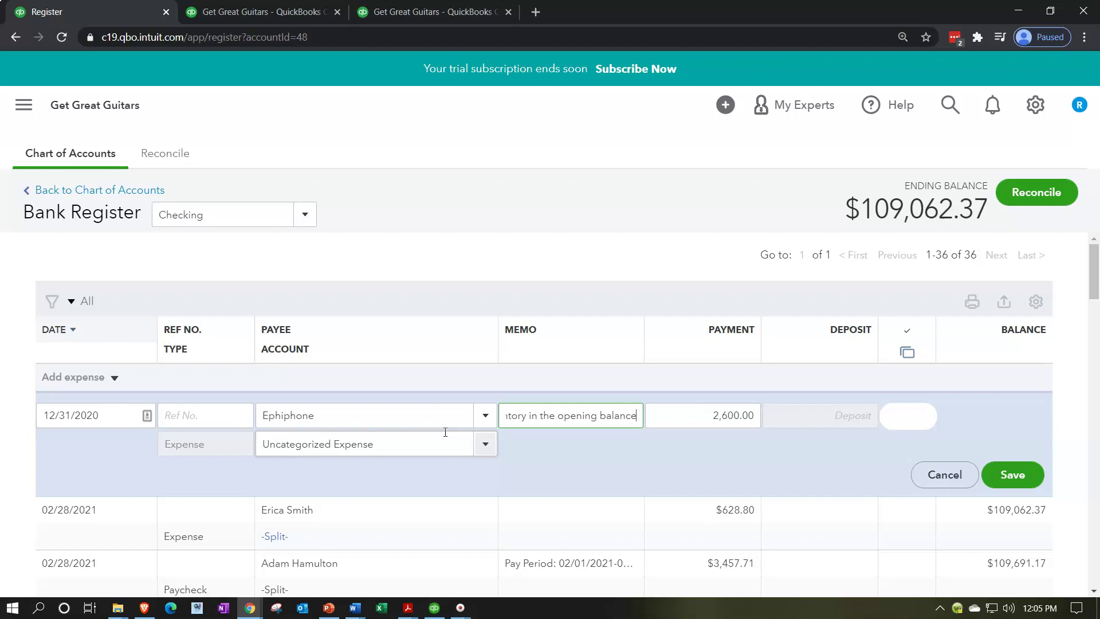
pyautogui.click(132, 458)
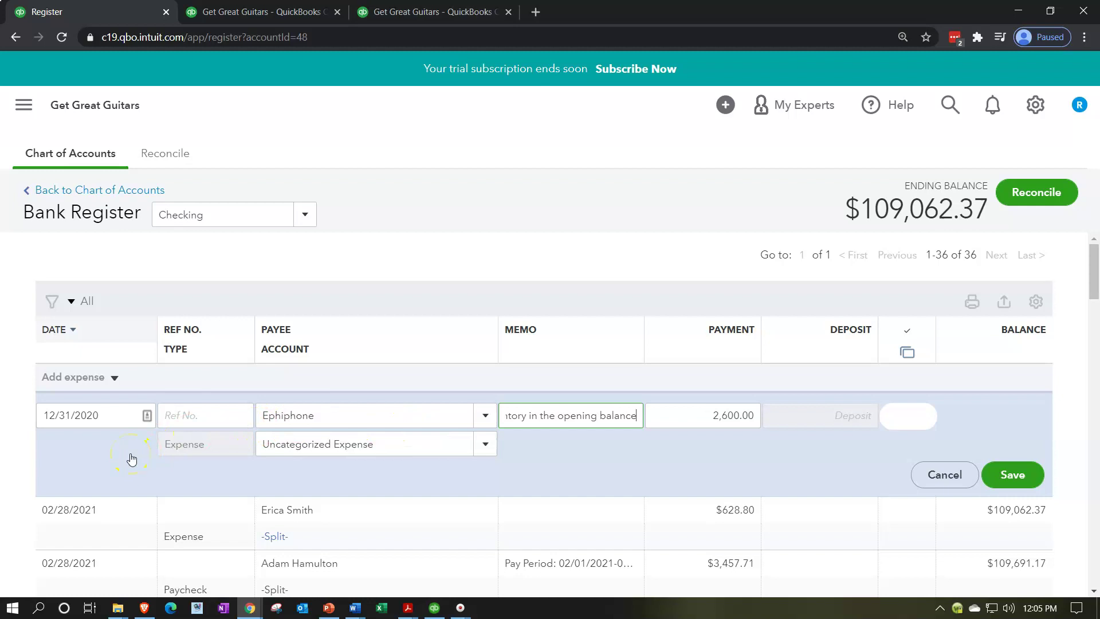
pyautogui.click(295, 469)
pyautogui.click(985, 470)
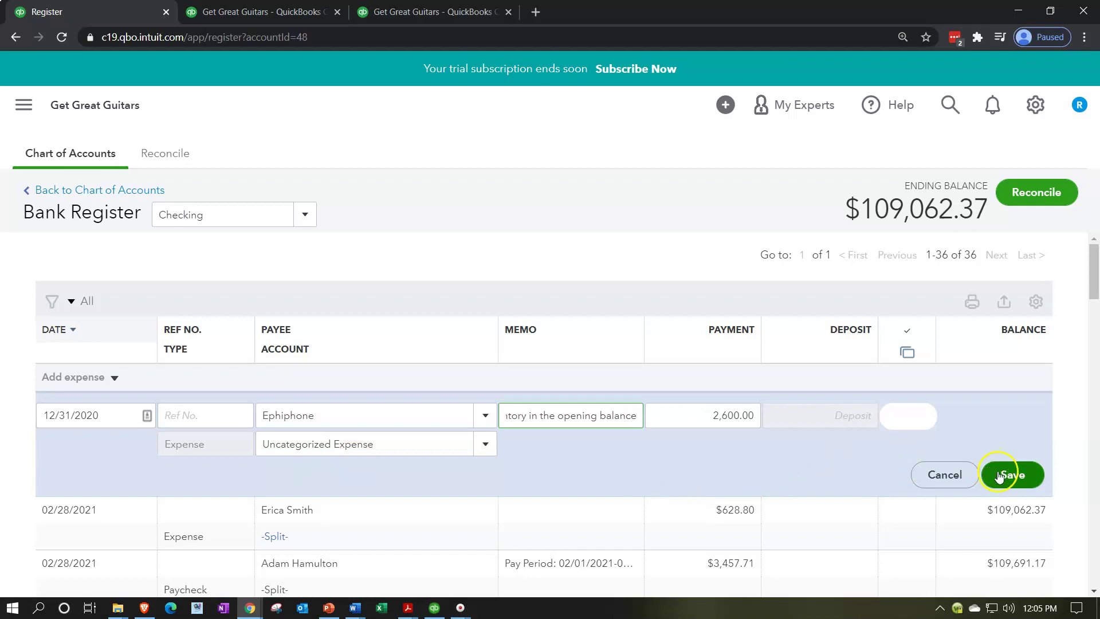
pyautogui.click(997, 474)
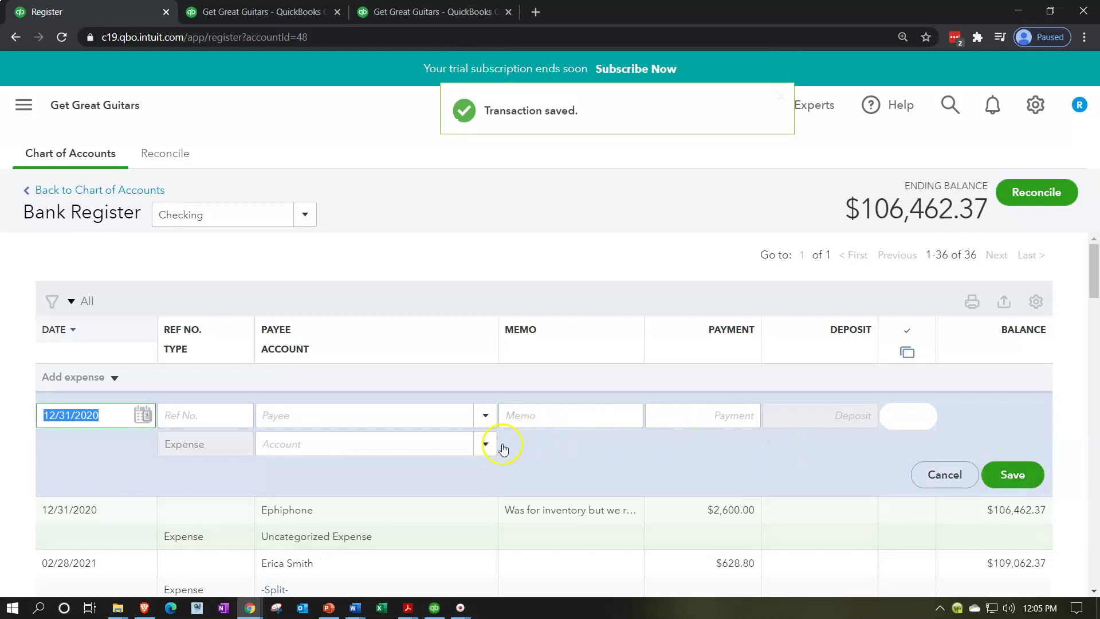
# Begin another expense dated 12/31/2020 with Edison as payee, keeping it an expense instead of a bill payment
pyautogui.click(126, 447)
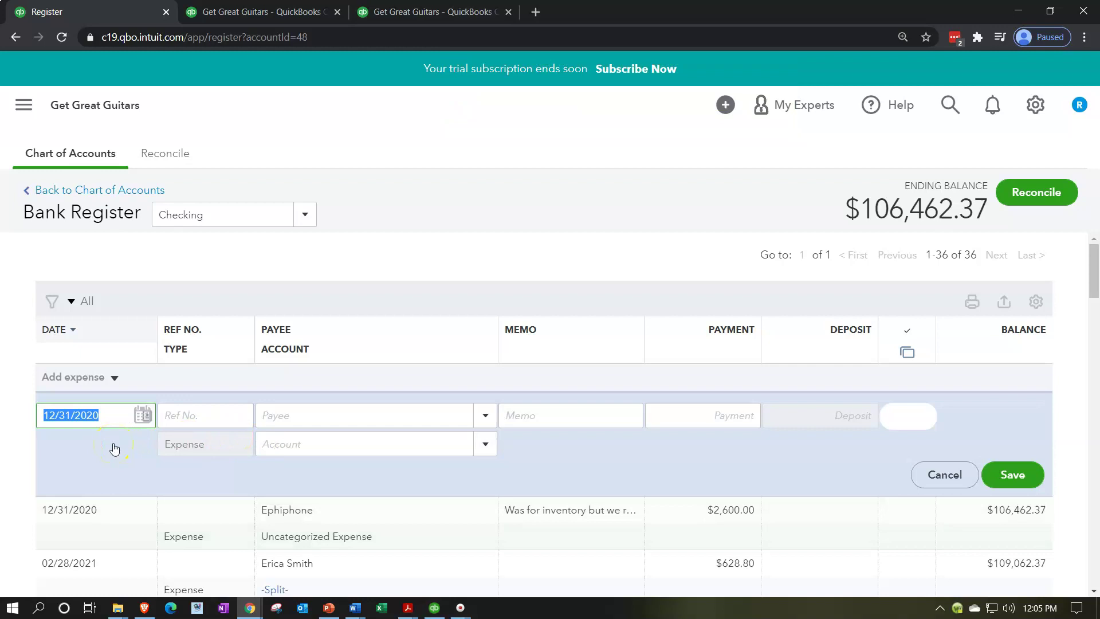
pyautogui.press('Tab')
pyautogui.press('Tab')
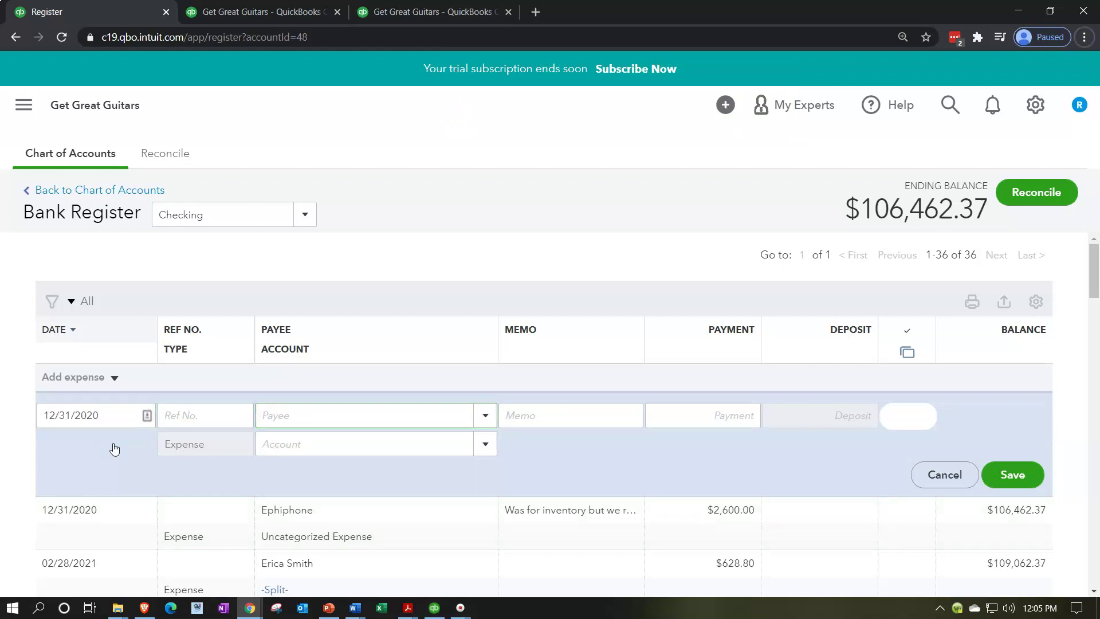
pyautogui.click(308, 418)
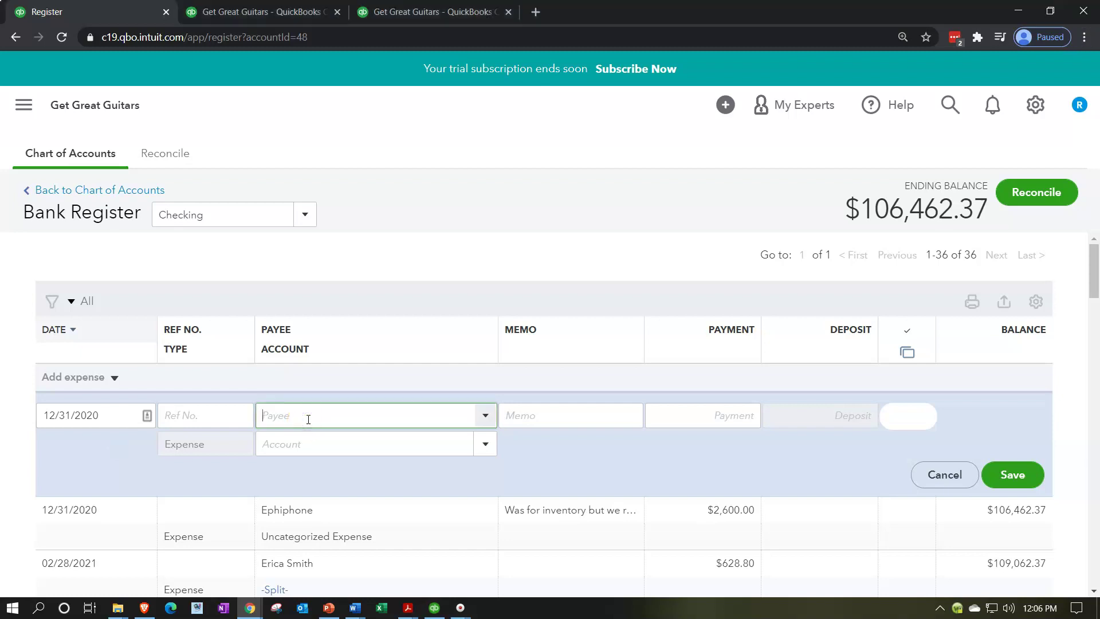
pyautogui.write('Edison')
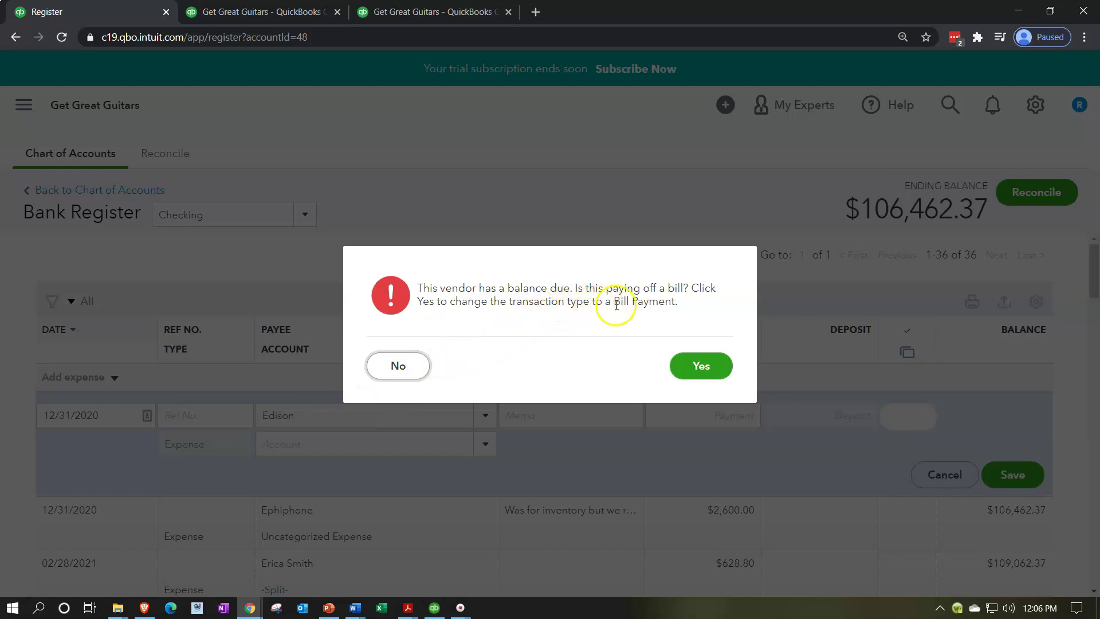
pyautogui.click(409, 374)
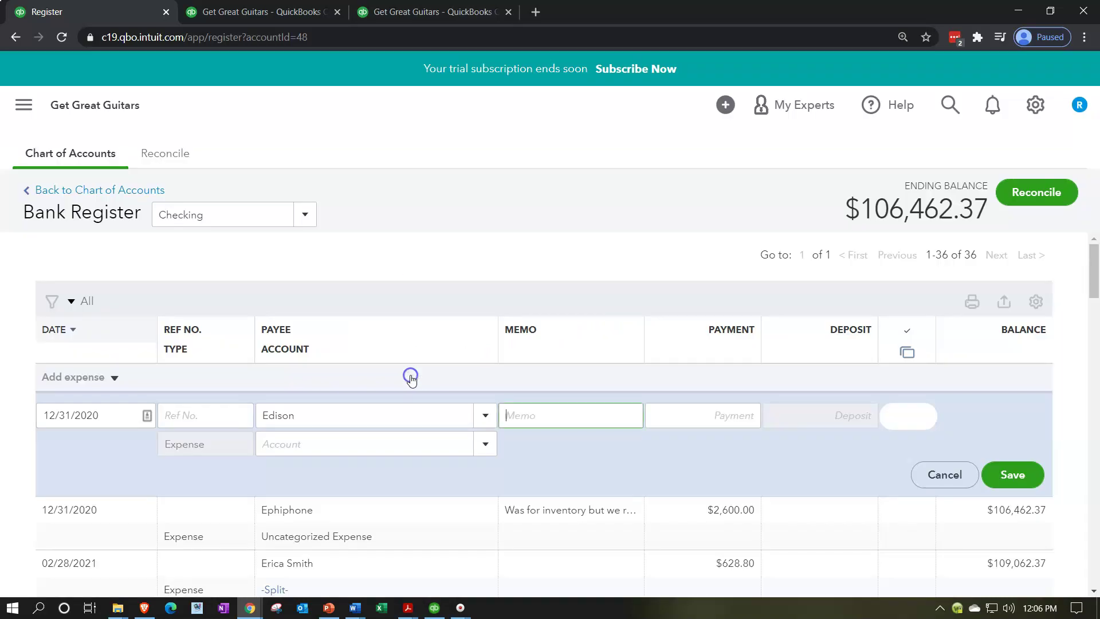
# Set the Edison expense's payment to 2,400.00, checking the unhighlighted 1/6 withdrawal in Bank Stmt Jan 2021.pdf
pyautogui.press('Tab')
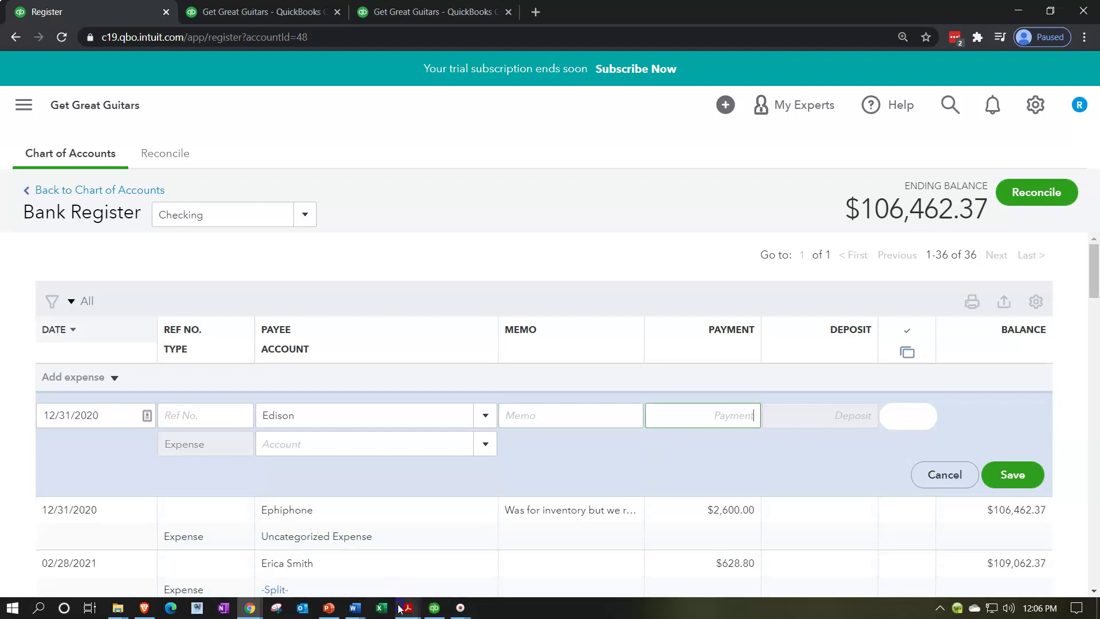
pyautogui.moveTo(407, 607)
pyautogui.click(469, 553)
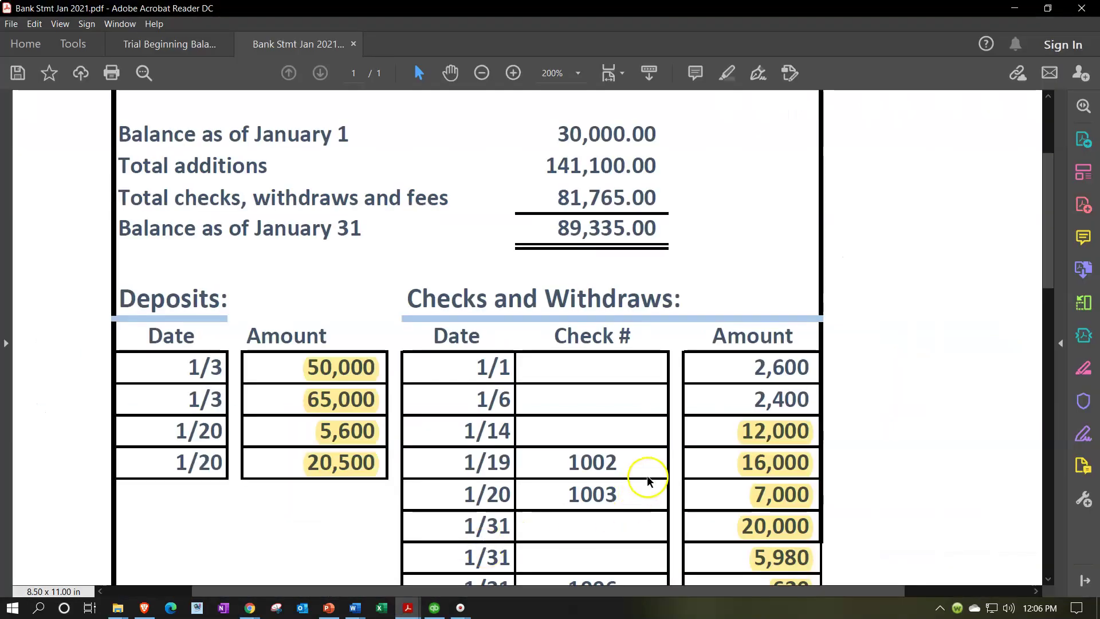
pyautogui.click(1006, 13)
pyautogui.click(728, 414)
pyautogui.write('2400')
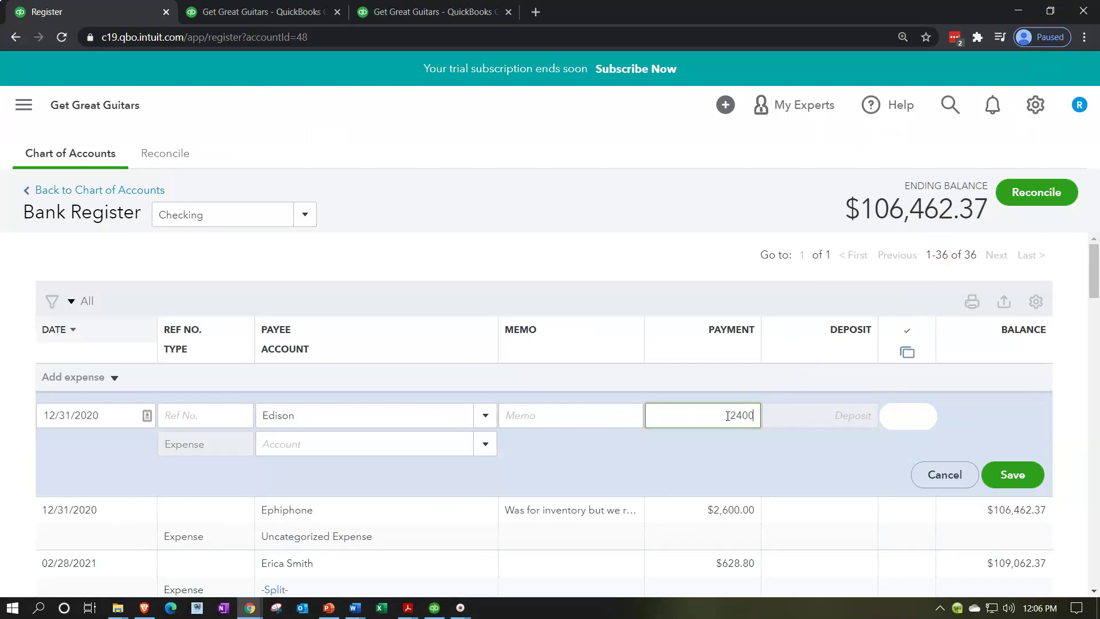
pyautogui.press('Tab')
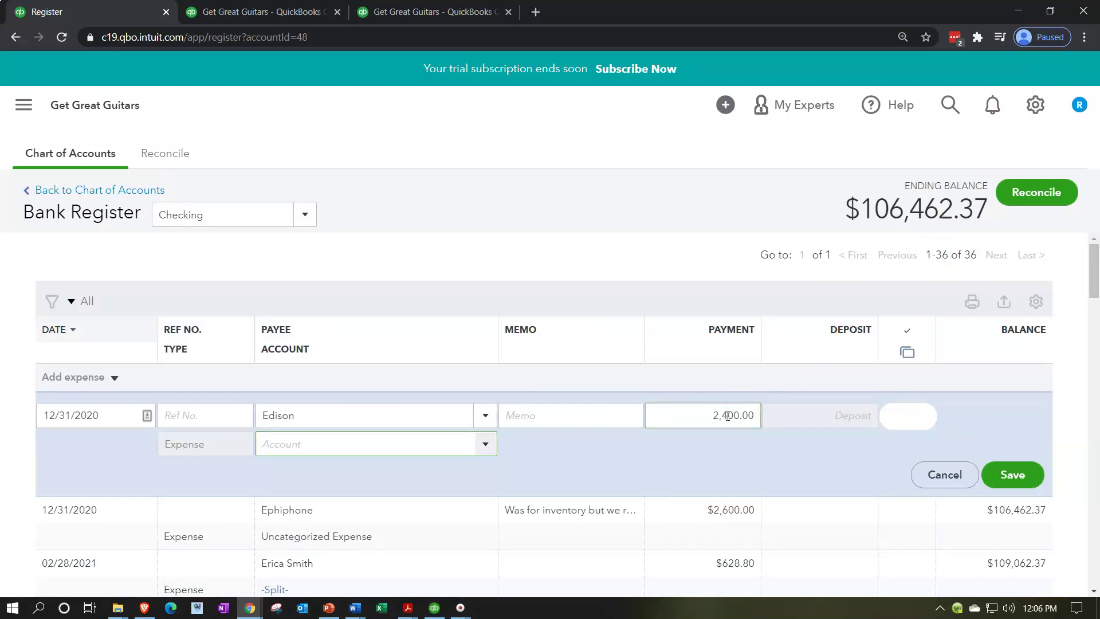
# Assign the Edison expense to the Utilities account and save it in the Checking register
pyautogui.write('Ut')
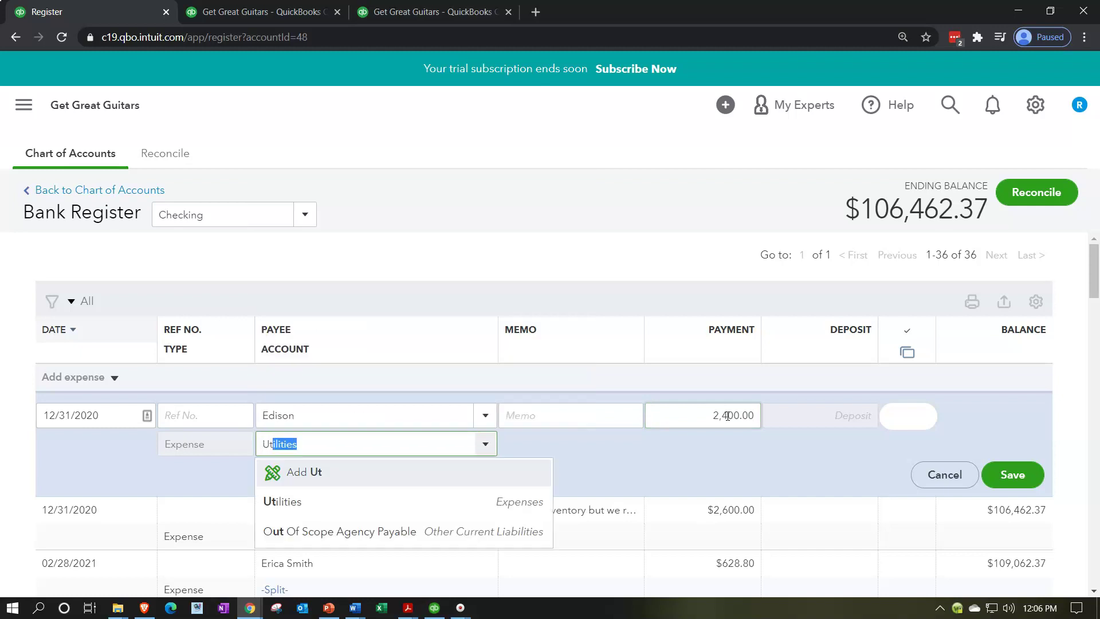
pyautogui.press('Down')
pyautogui.press('Tab')
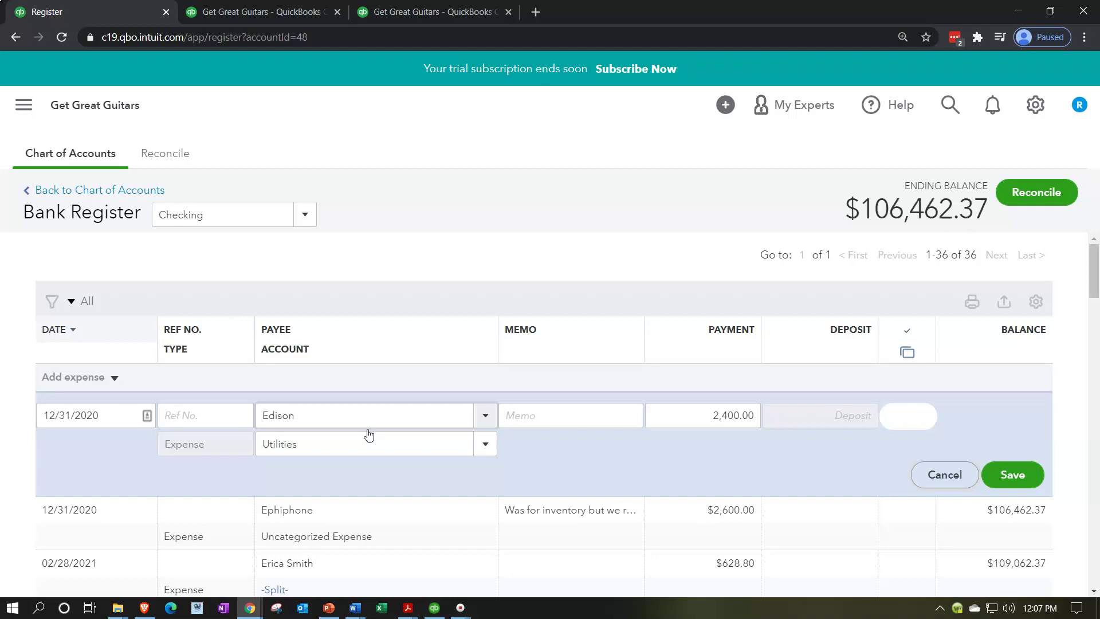
pyautogui.click(1004, 478)
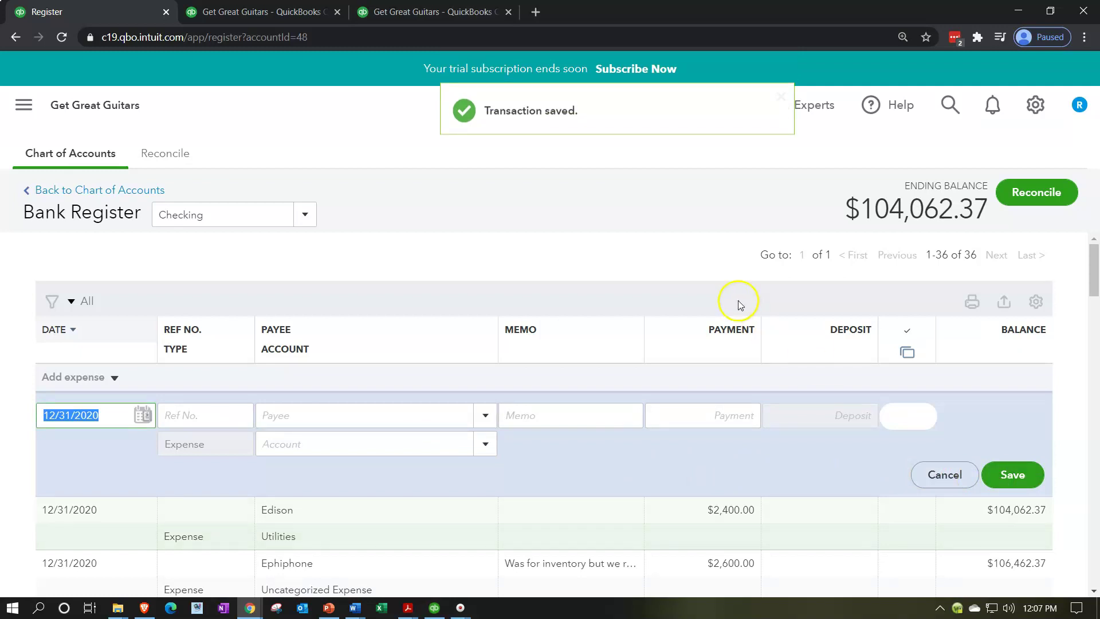
# Rerun the Trial Balance report as of December 31, 2020 and review its Checking and expense balances
pyautogui.click(443, 17)
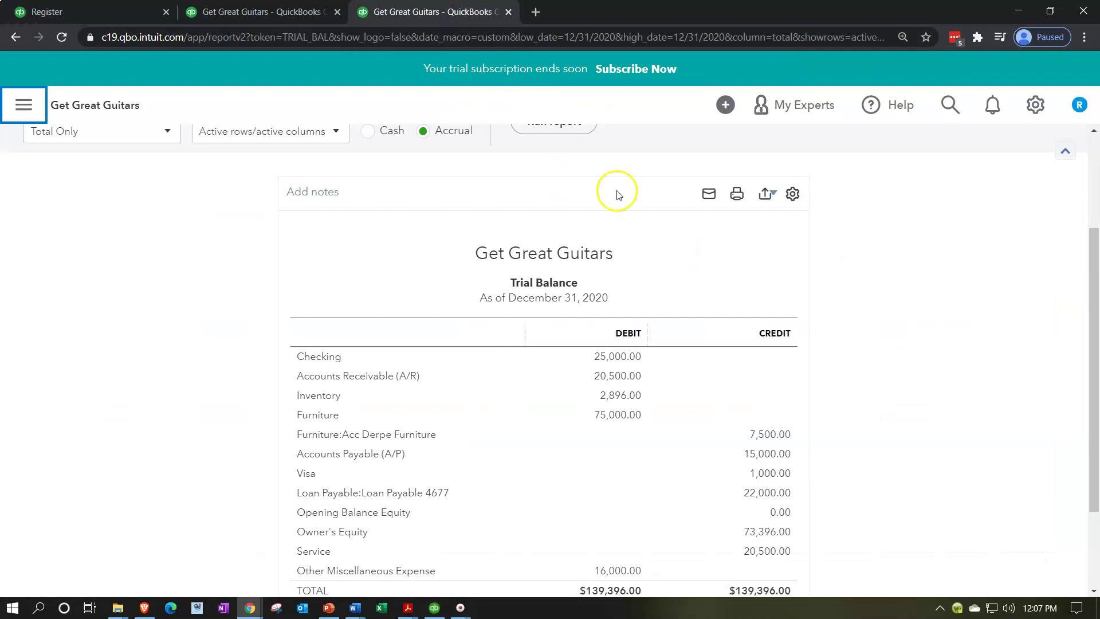
pyautogui.scroll(3, 745, 269)
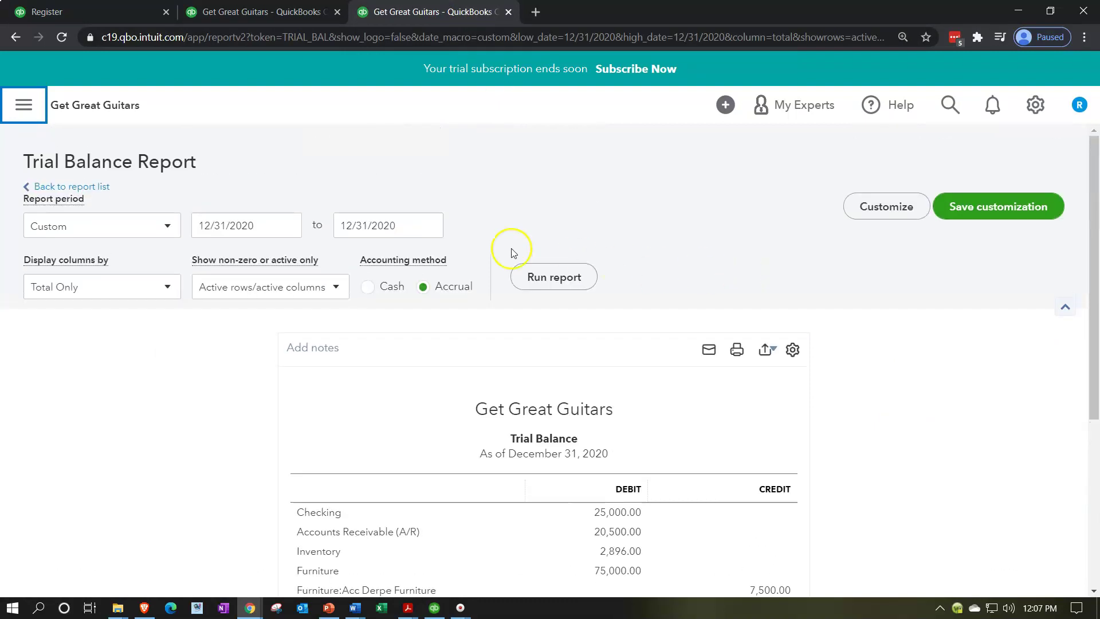
pyautogui.click(527, 274)
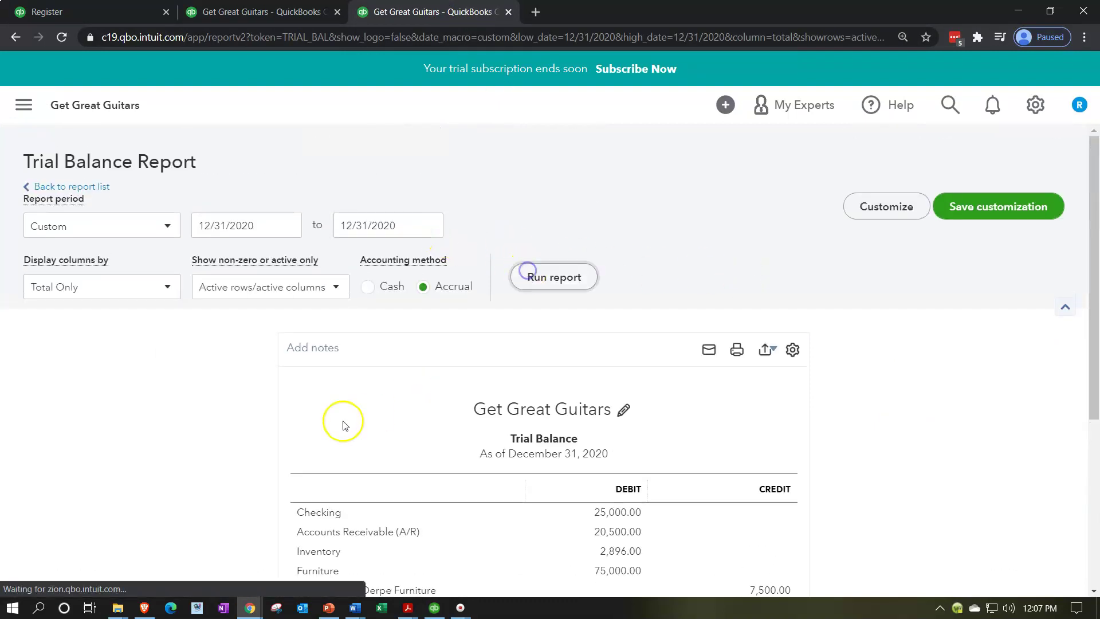
pyautogui.hotkey('ctrl', '+')
pyautogui.hotkey('ctrl', '+')
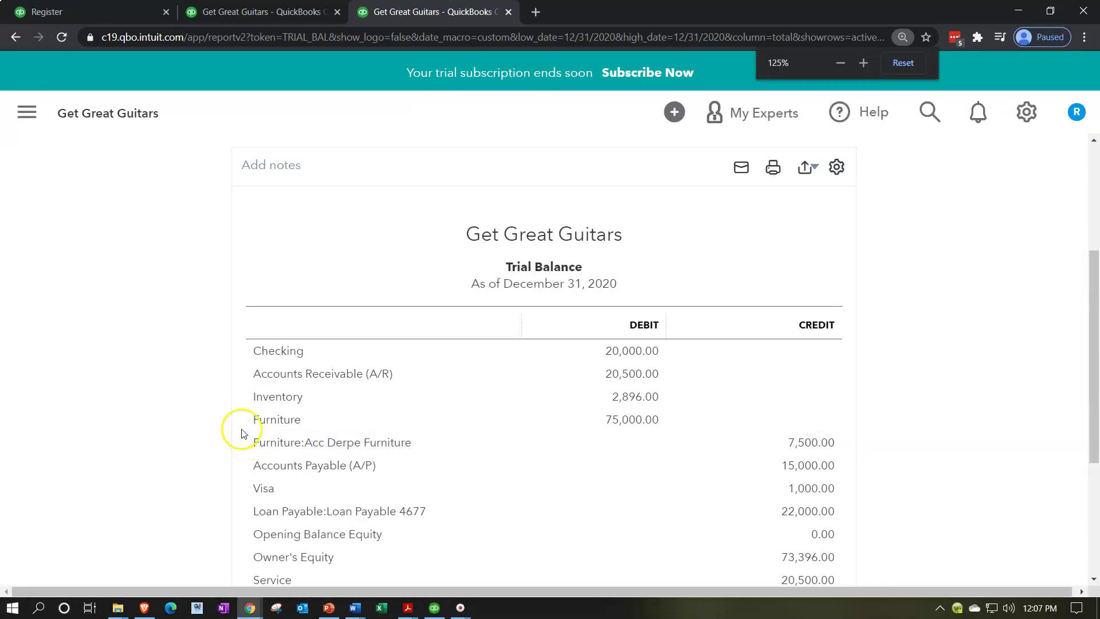
pyautogui.scroll(-4, 234, 427)
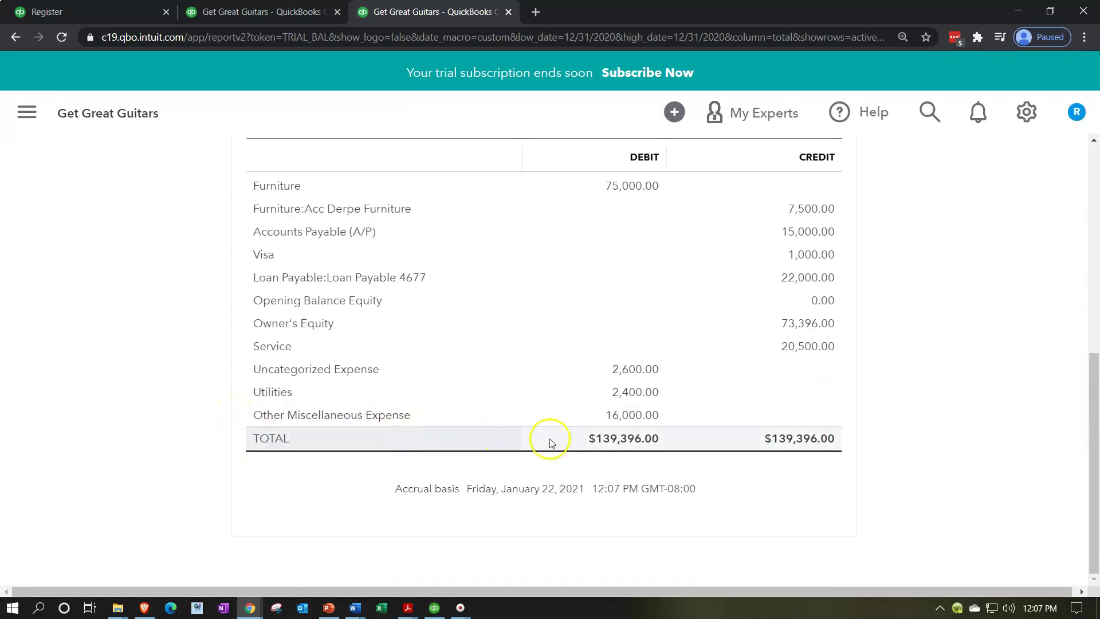
# Examine the transactions behind the Other Miscellaneous Expense balance and return to the Trial Balance
pyautogui.click(629, 415)
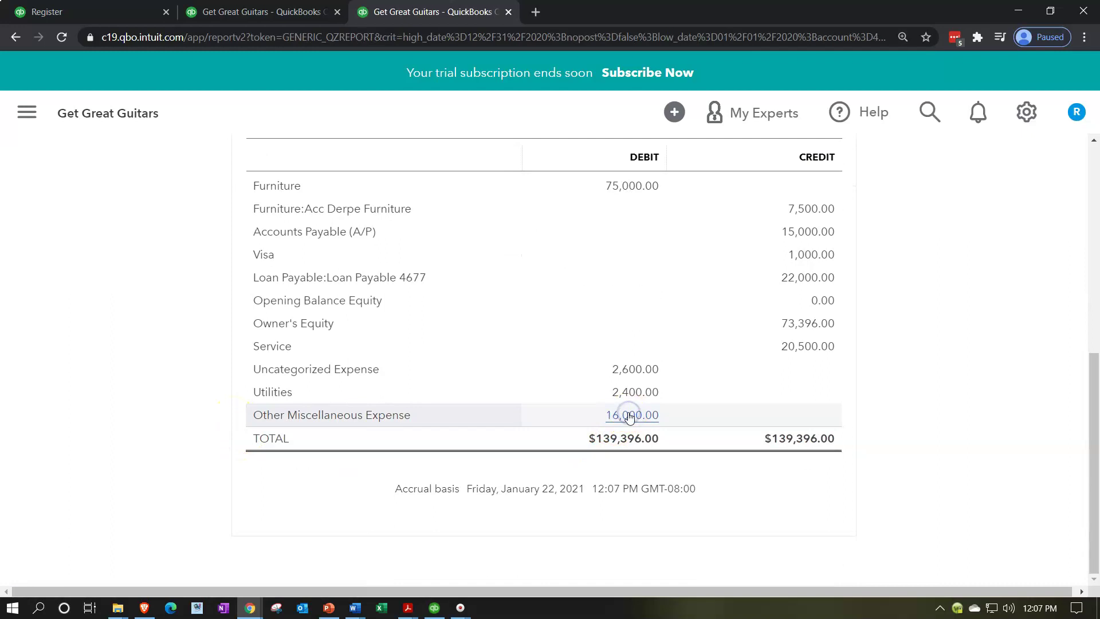
pyautogui.moveTo(802, 592); pyautogui.dragTo(697, 608)
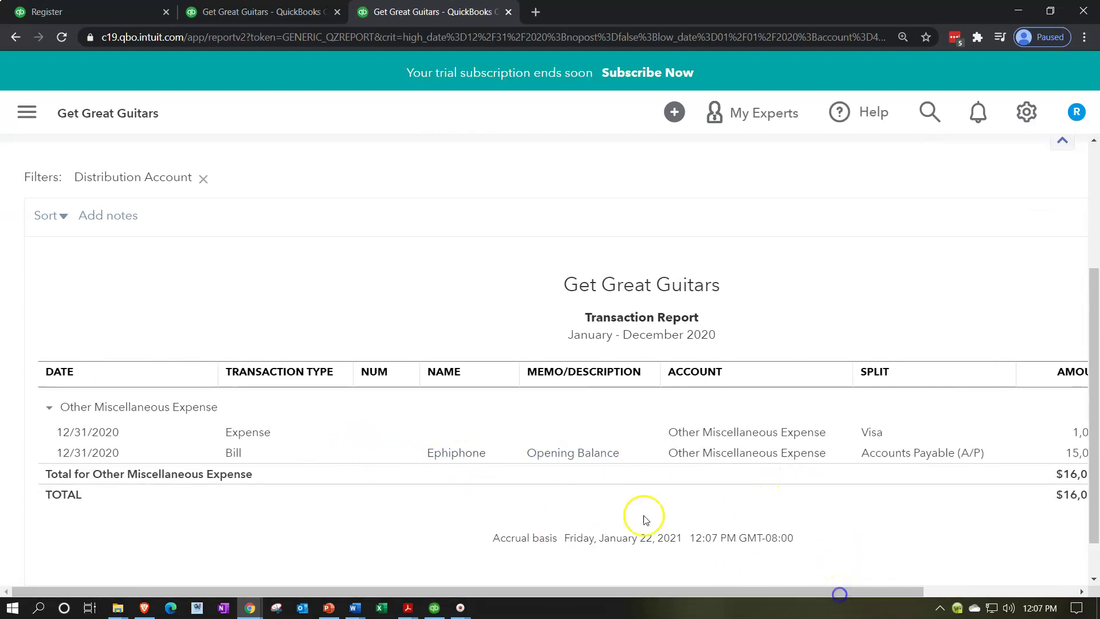
pyautogui.scroll(4, 239, 351)
pyautogui.click(140, 206)
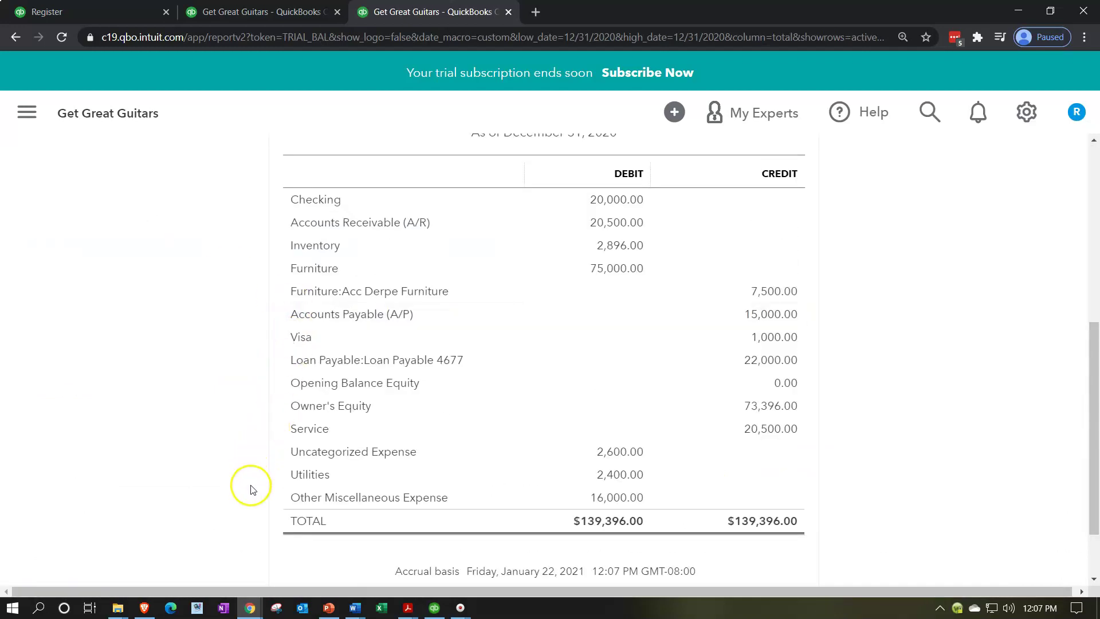
# Examine the transactions behind the Uncategorized Expense and Utilities balances, returning to the Trial Balance after each
pyautogui.click(637, 460)
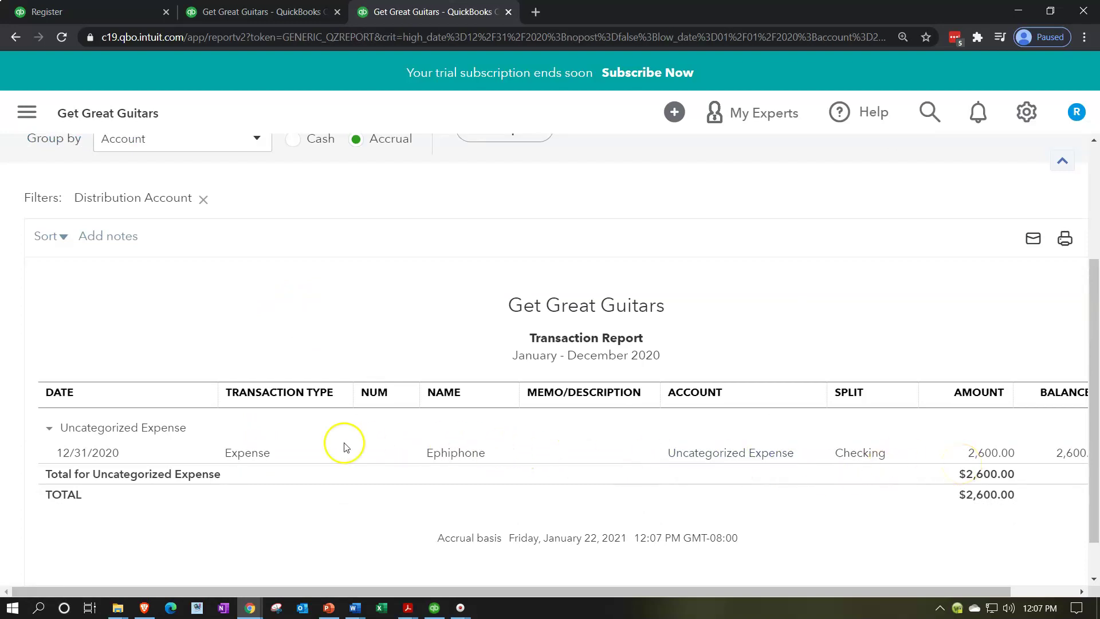
pyautogui.scroll(3, 346, 445)
pyautogui.click(126, 205)
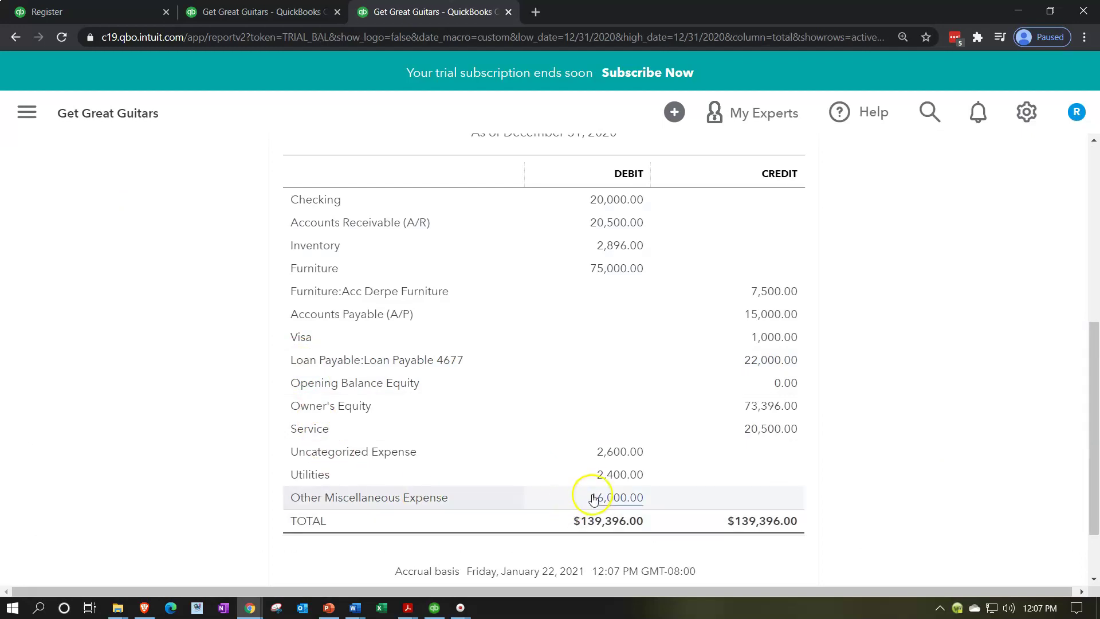
pyautogui.click(601, 477)
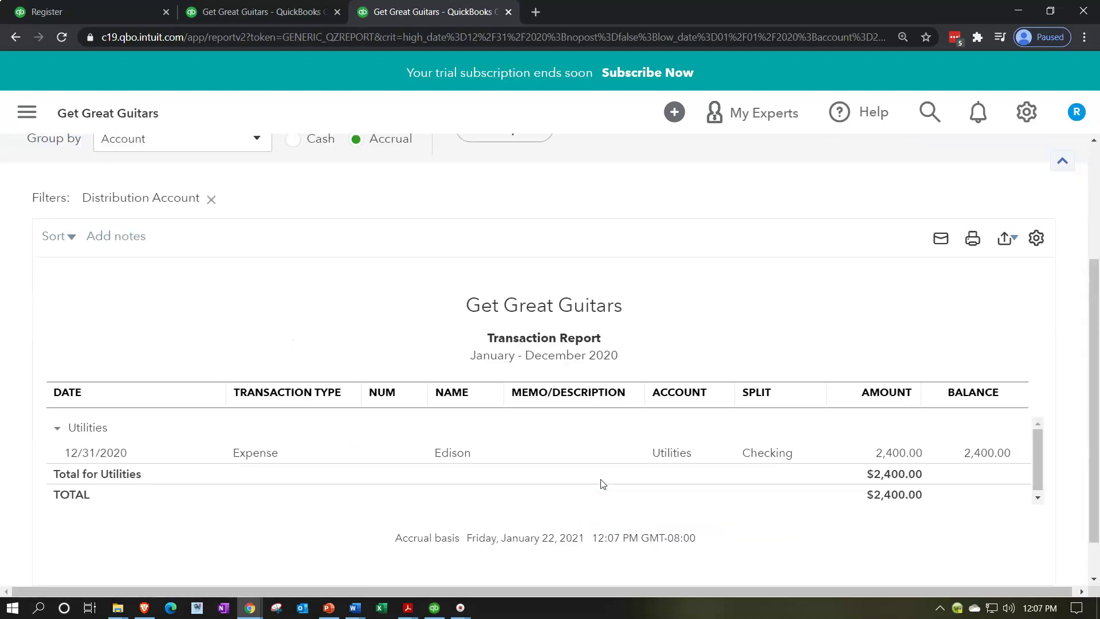
pyautogui.scroll(2, 353, 476)
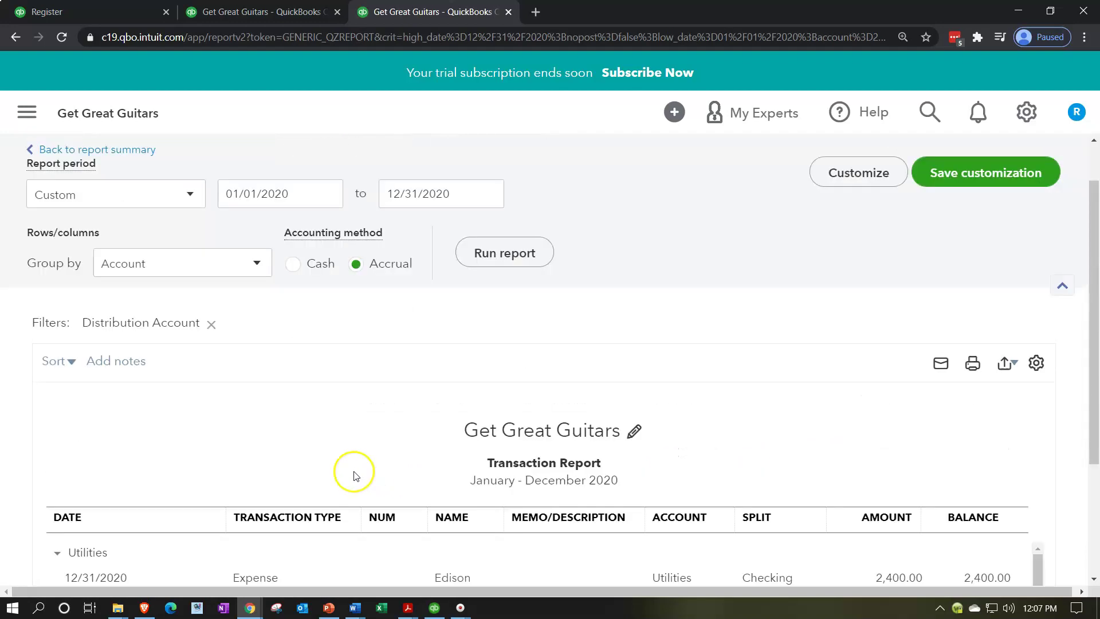
pyautogui.click(137, 202)
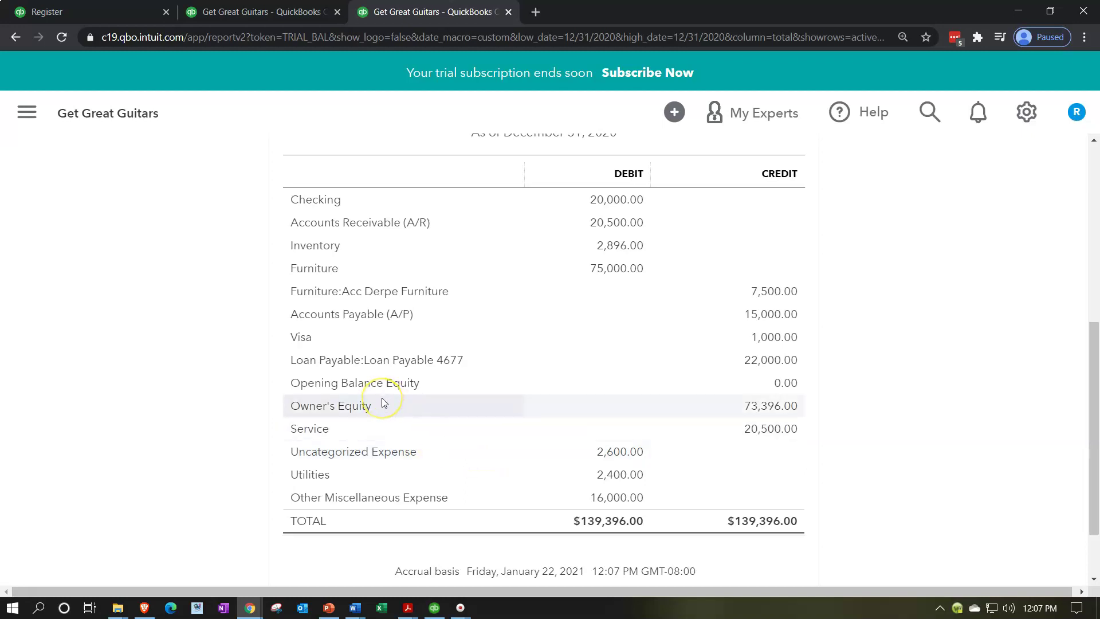
# Run the Trial Balance report for 01/01/2021 and review its account balances down to the totals
pyautogui.scroll(6, 383, 403)
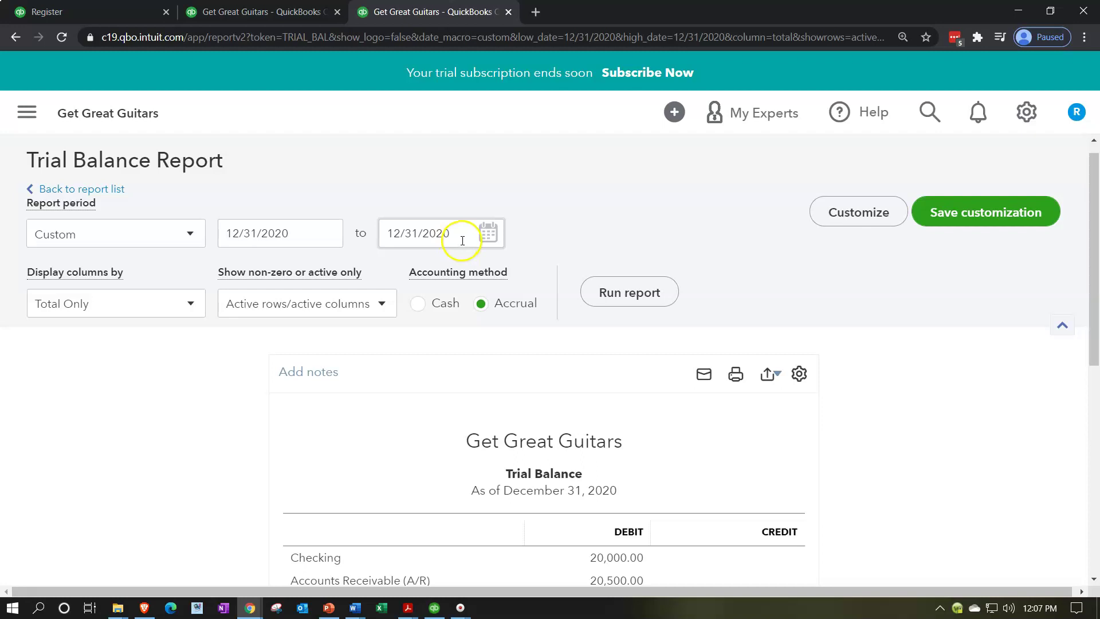
pyautogui.click(300, 229)
pyautogui.moveTo(300, 229); pyautogui.dragTo(58, 408)
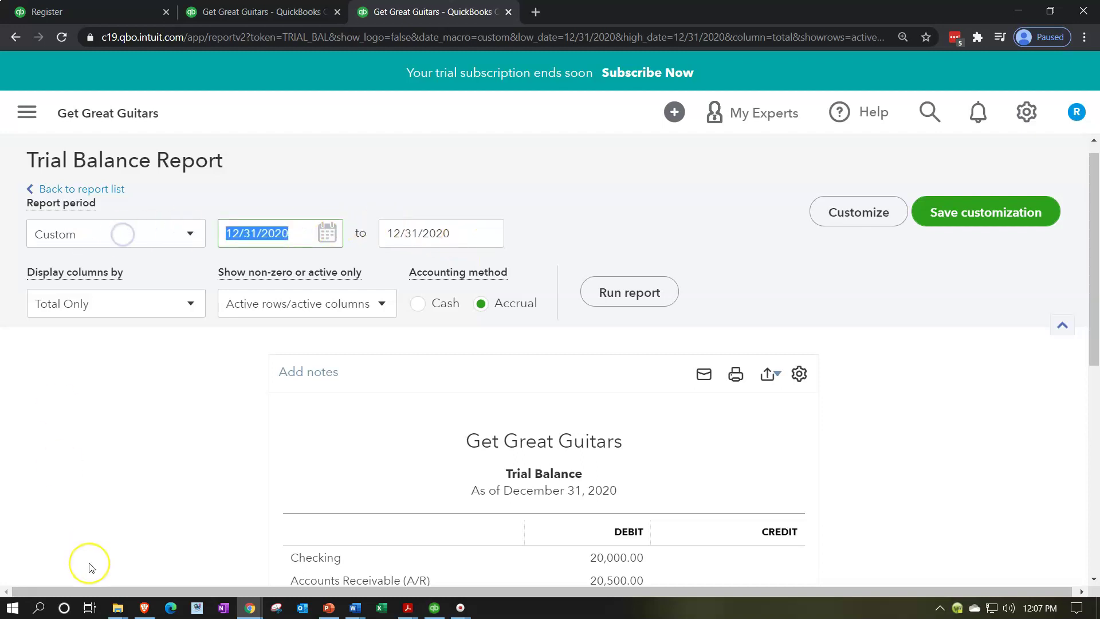
pyautogui.write('01/01/2021')
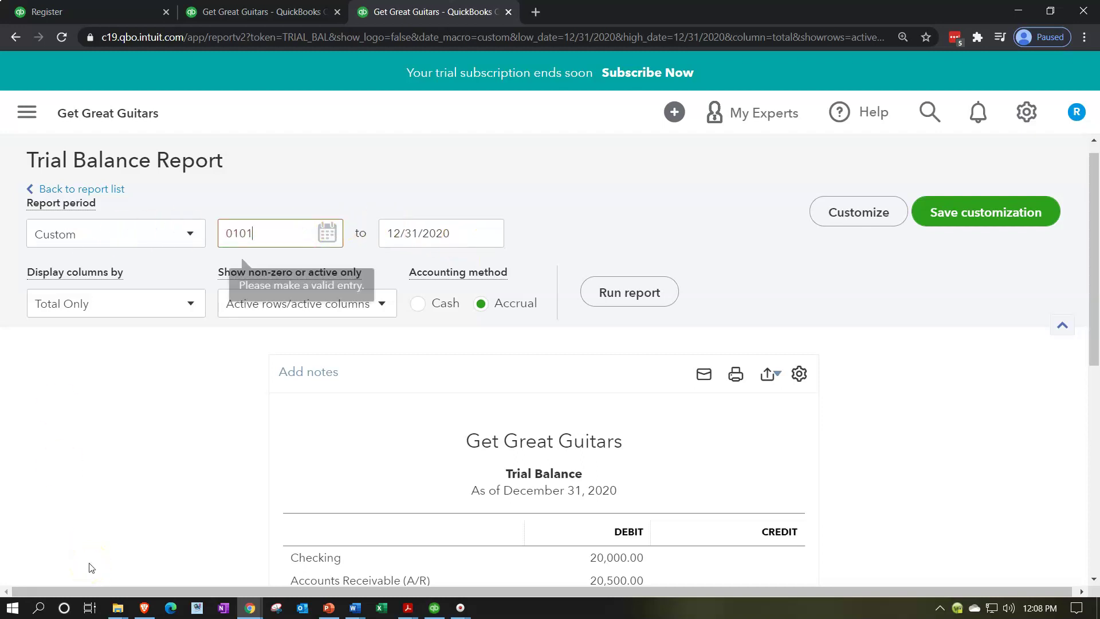
pyautogui.press('Tab')
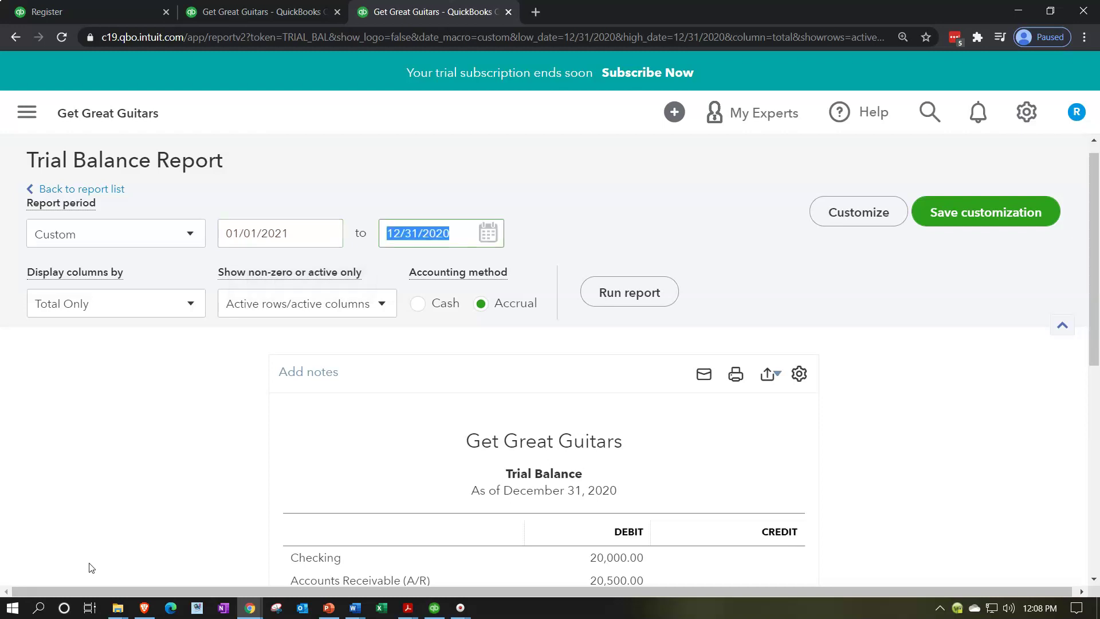
pyautogui.write('01012021')
pyautogui.press('Tab')
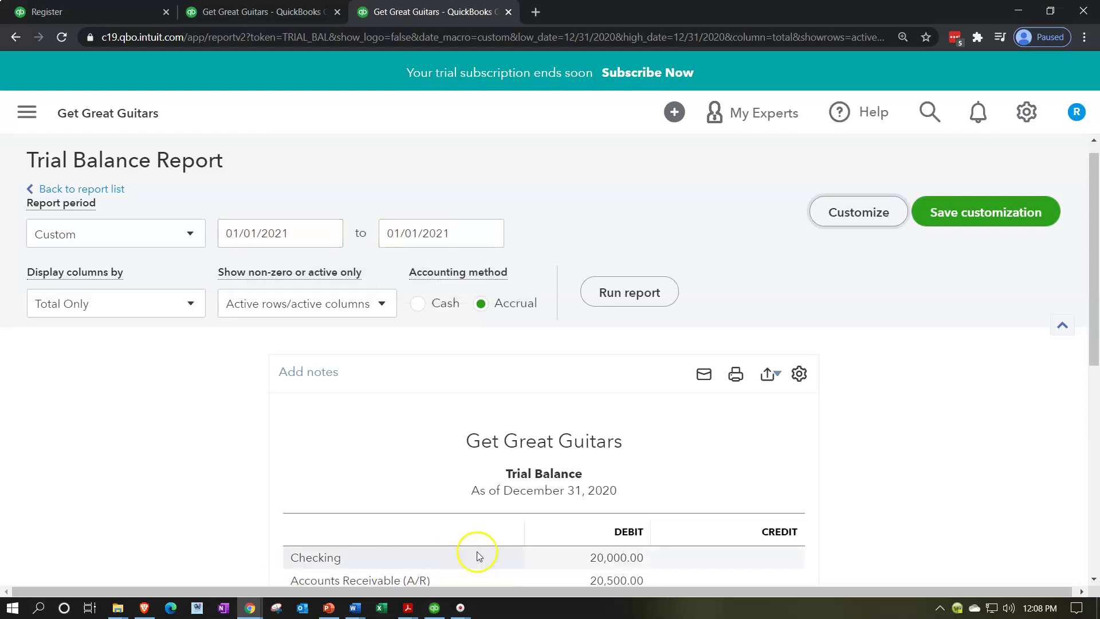
pyautogui.click(633, 291)
pyautogui.scroll(-4, 351, 424)
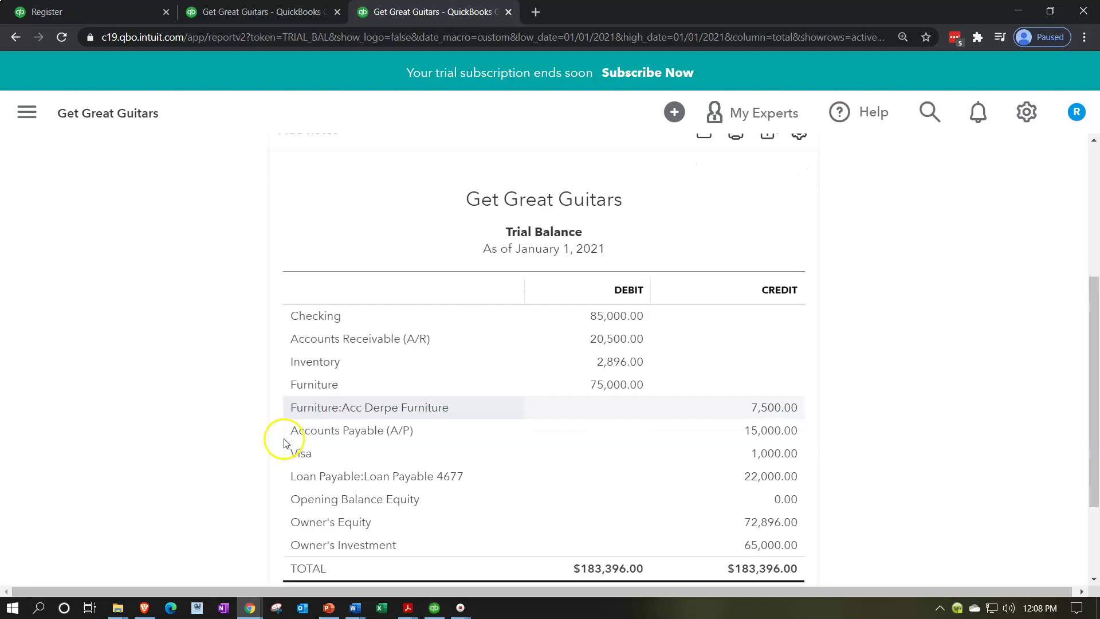
pyautogui.scroll(-2, 285, 442)
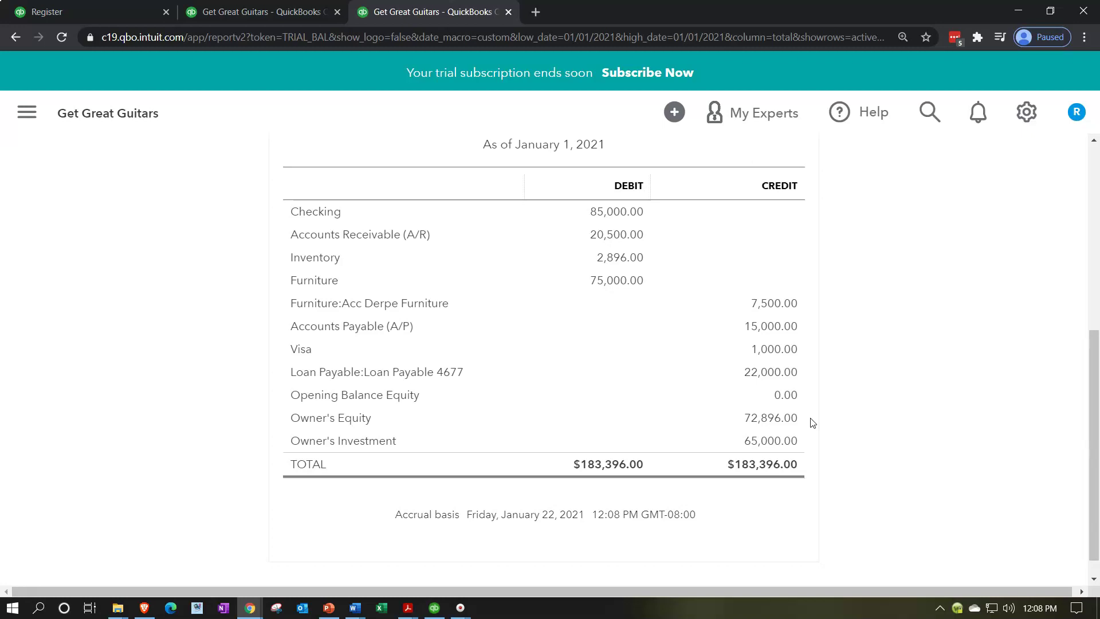
# Rerun the Trial Balance report with both period dates set to 12/31/2020 and review the Checking balance
pyautogui.scroll(3, 812, 423)
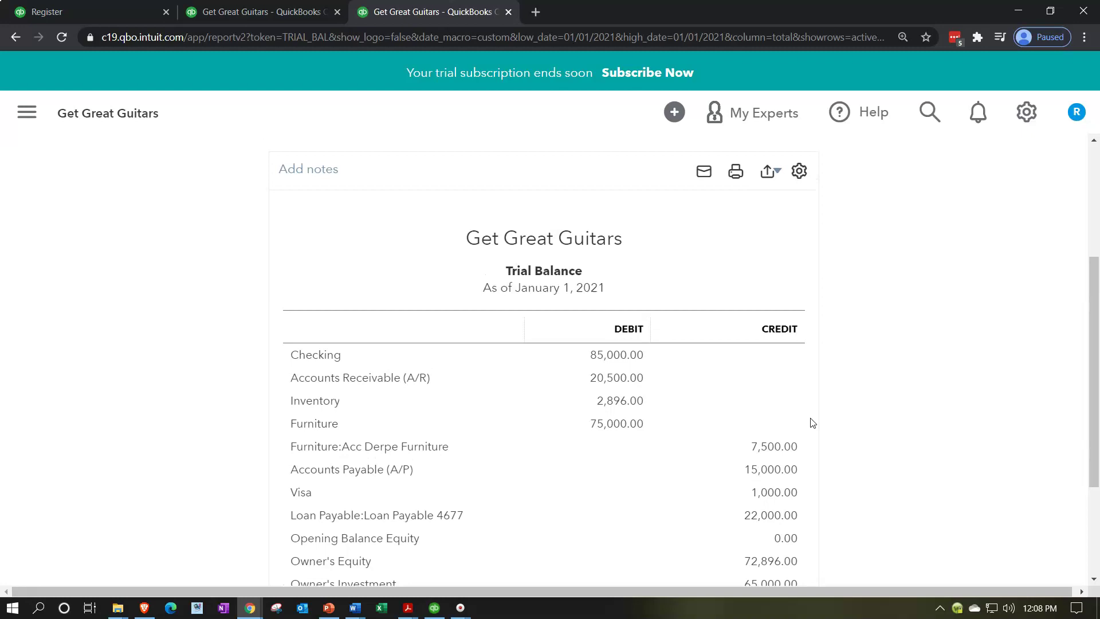
pyautogui.scroll(3, 451, 472)
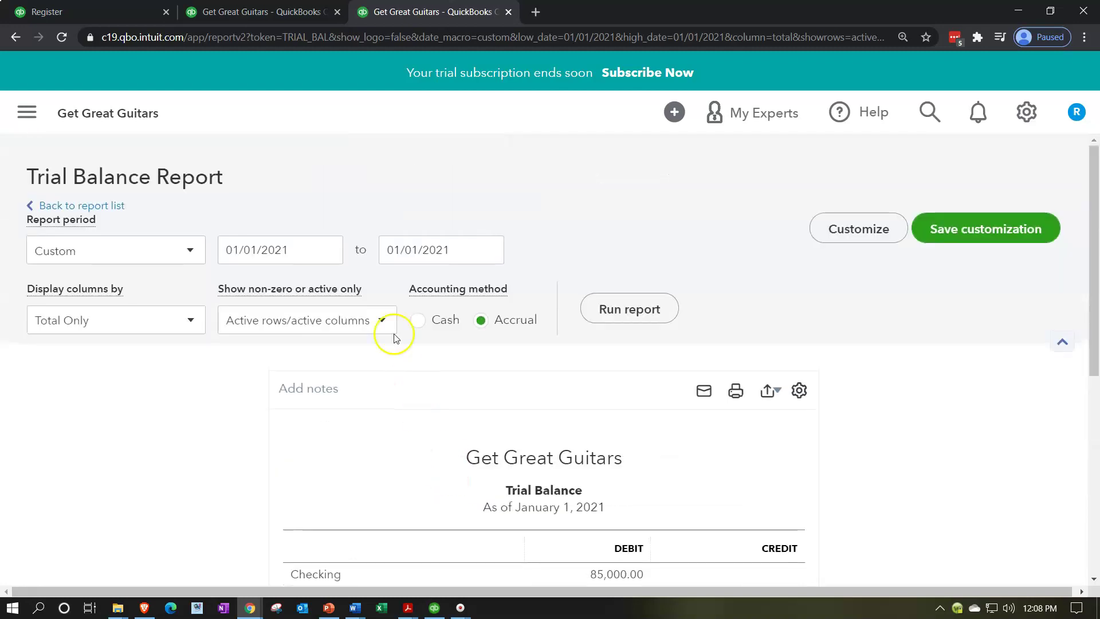
pyautogui.click(293, 251)
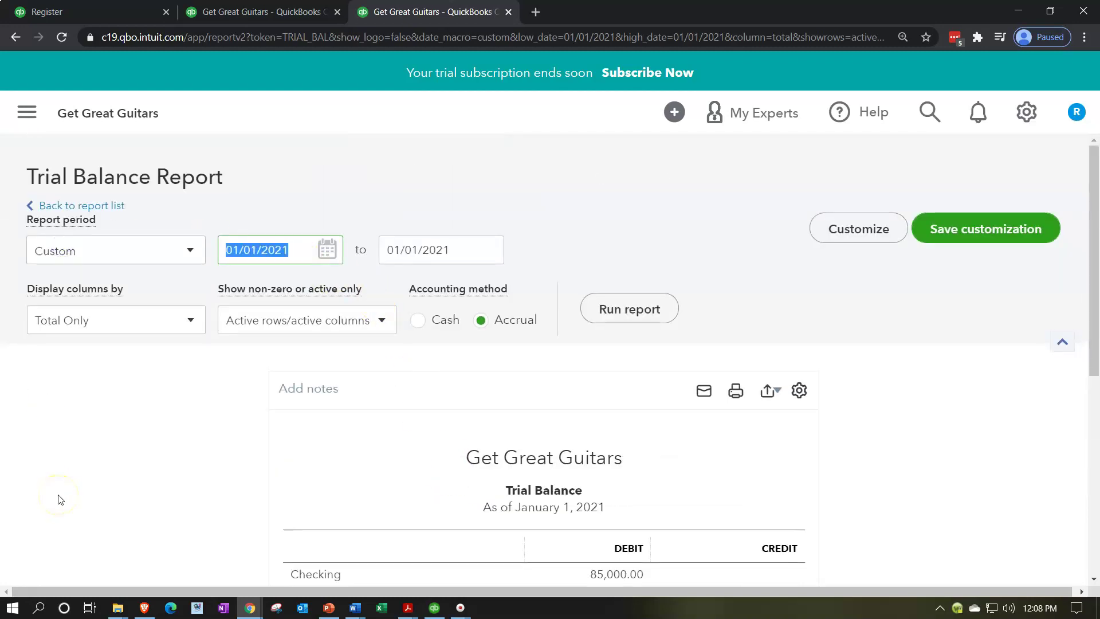
pyautogui.write('123121')
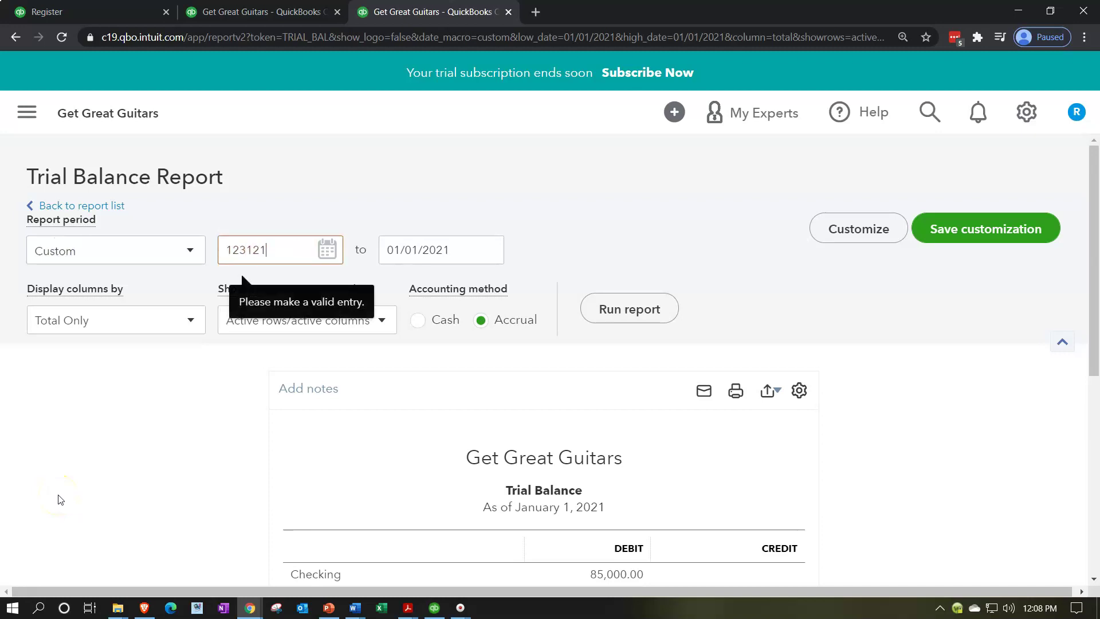
pyautogui.press('BackSpace')
pyautogui.write('0')
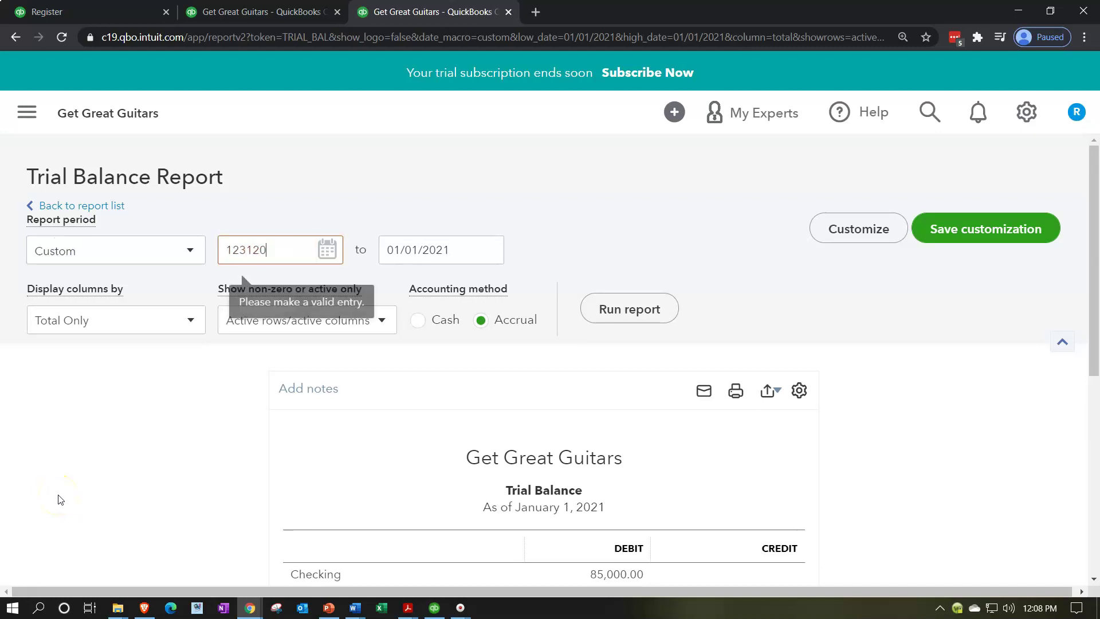
pyautogui.press('Tab')
pyautogui.write('12/31/2020')
pyautogui.click(304, 437)
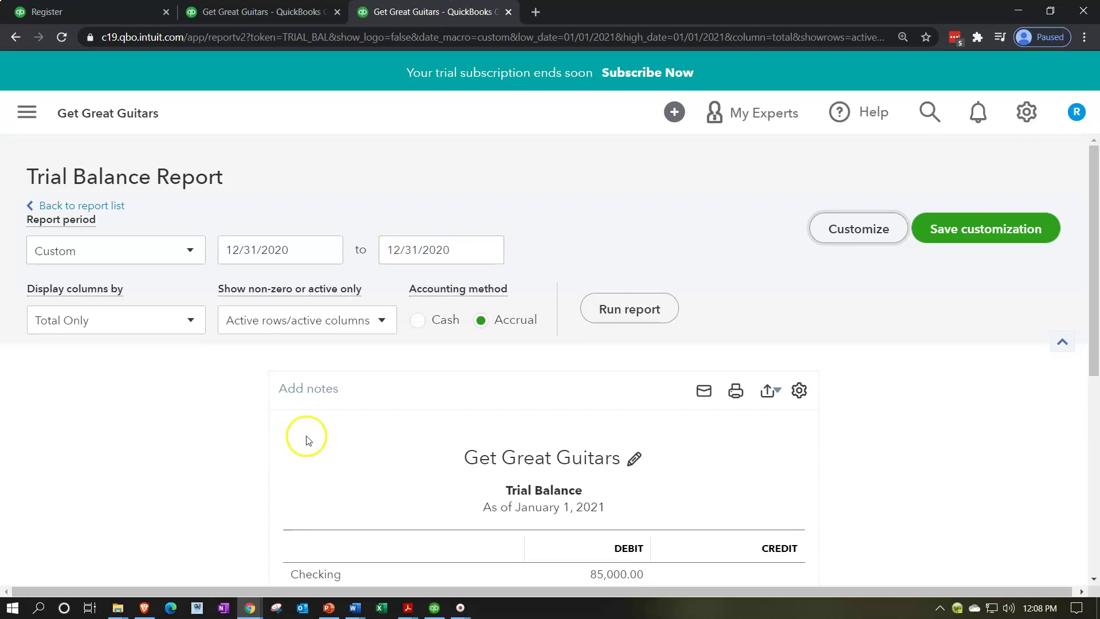
pyautogui.click(622, 312)
pyautogui.scroll(-5, 287, 417)
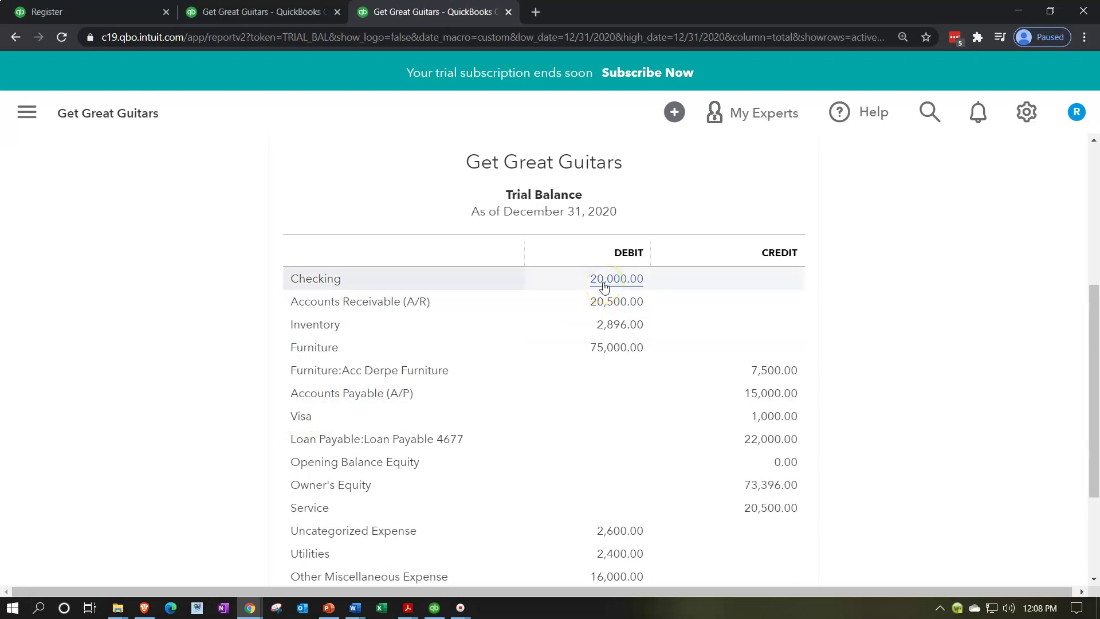
# Check the Checking balance in Trial Beginning Balances.pdf in Adobe Acrobat Reader, then return to the Trial Balance in QuickBooks
pyautogui.moveTo(408, 607)
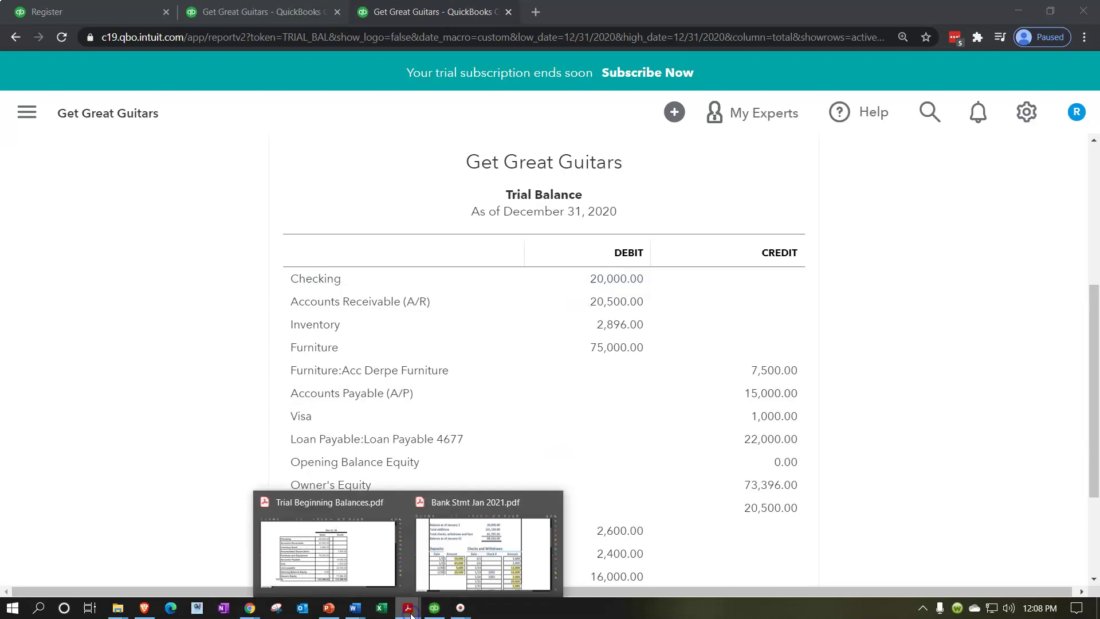
pyautogui.click(362, 563)
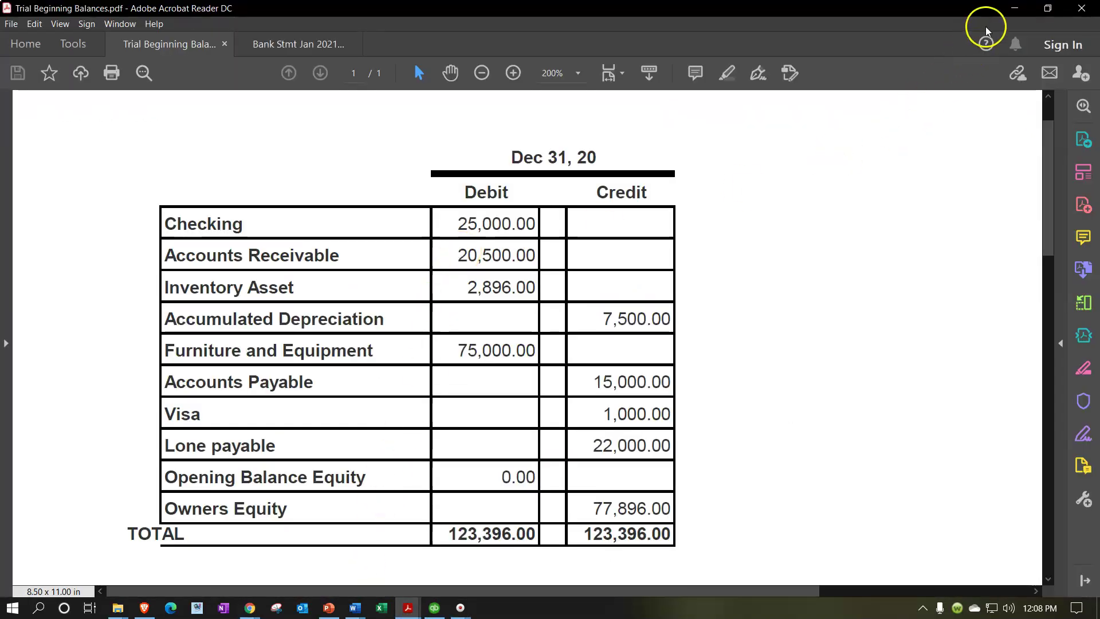
pyautogui.click(1014, 8)
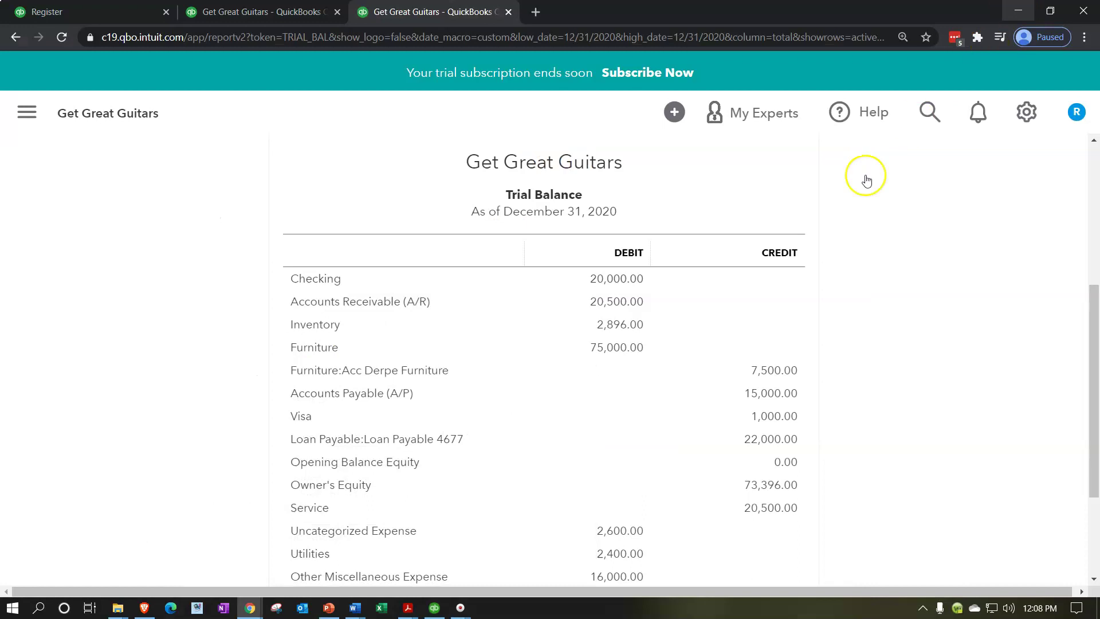
# Examine the December 31, 2020 transactions behind the Checking balance and return to the Trial Balance
pyautogui.click(611, 280)
pyautogui.scroll(-3, 612, 283)
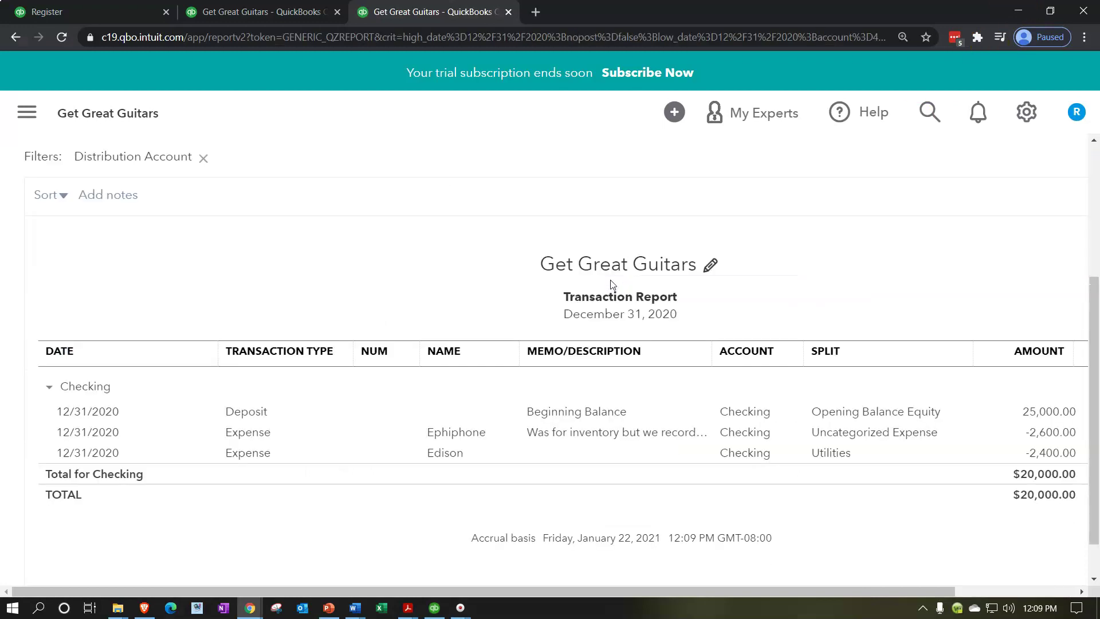
pyautogui.click(1037, 420)
pyautogui.click(1035, 419)
pyautogui.click(913, 419)
pyautogui.scroll(4, 177, 361)
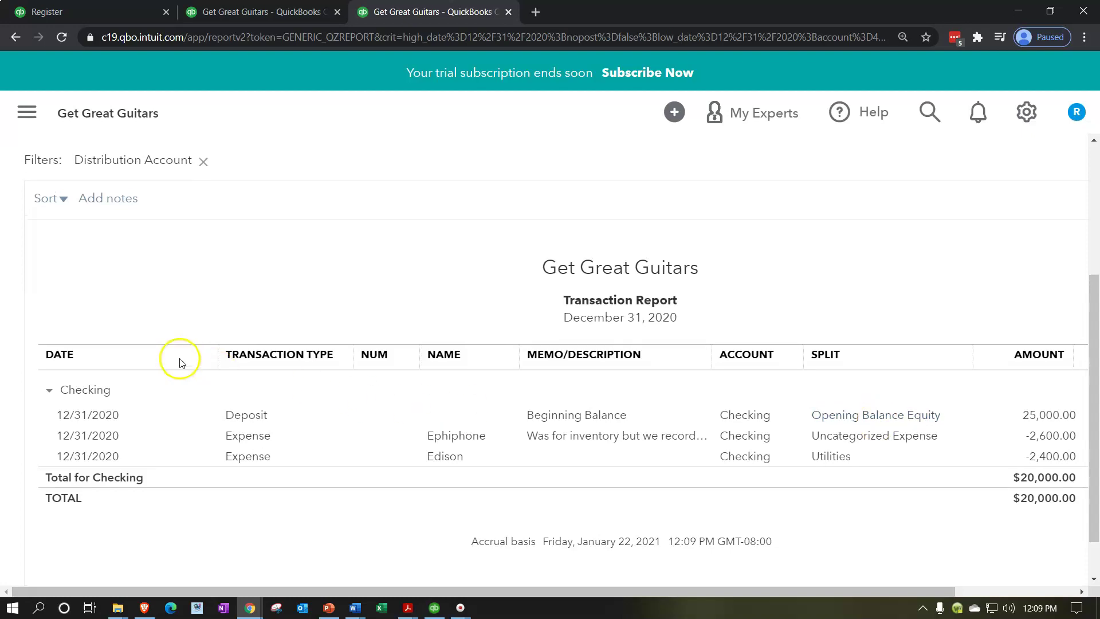
pyautogui.click(133, 215)
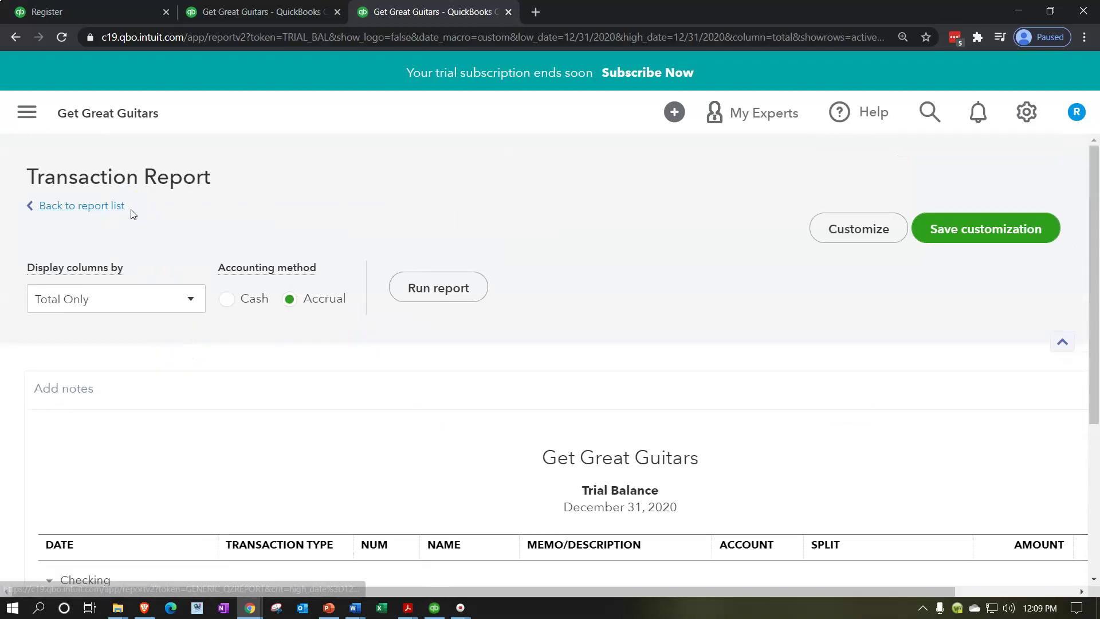
# Review the Owner's Equity and expense balances on the December 31, 2020 Trial Balance
pyautogui.scroll(-5, 356, 348)
pyautogui.scroll(-3, 482, 379)
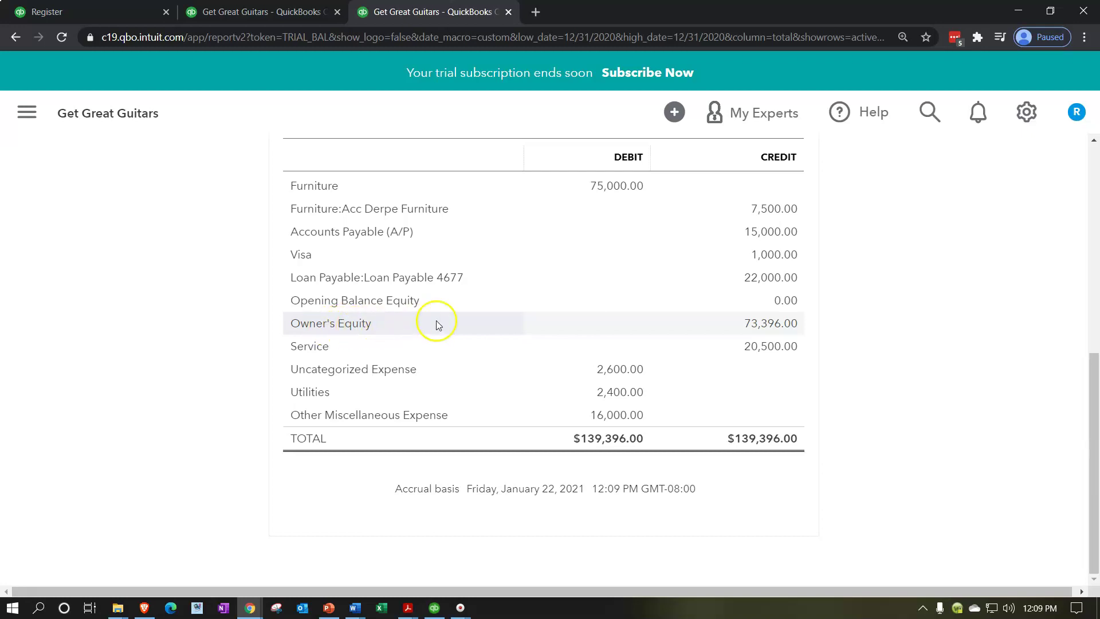
pyautogui.click(758, 330)
pyautogui.scroll(5, 202, 442)
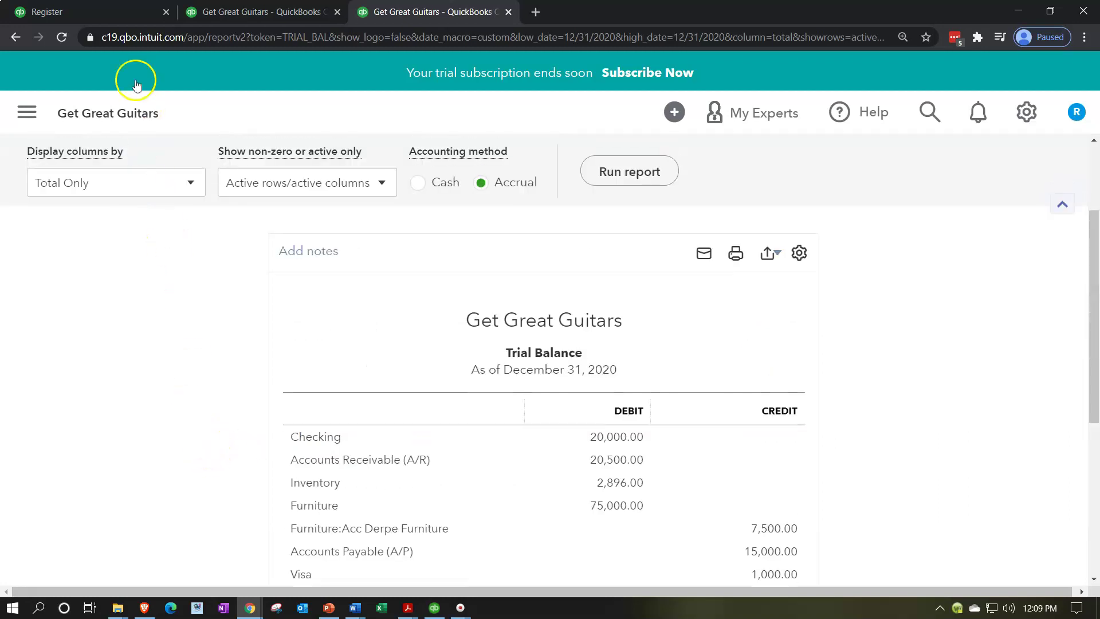
# Check the 12/31/2020 Beginning Balance deposit and its offsetting account in the Checking register
pyautogui.click(94, 11)
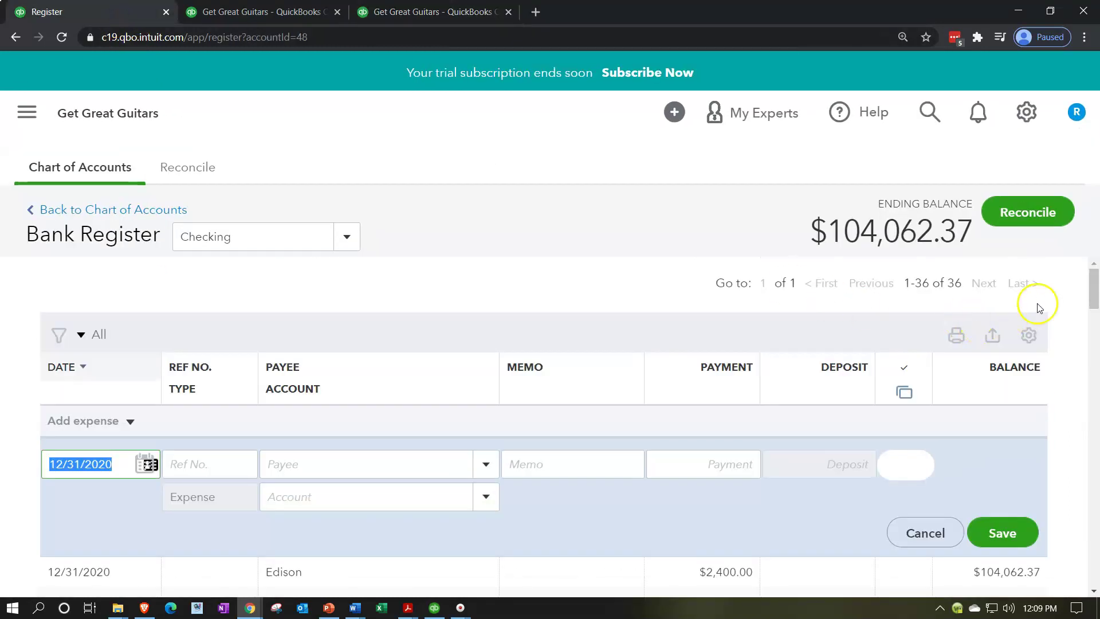
pyautogui.moveTo(1092, 283); pyautogui.dragTo(1092, 567)
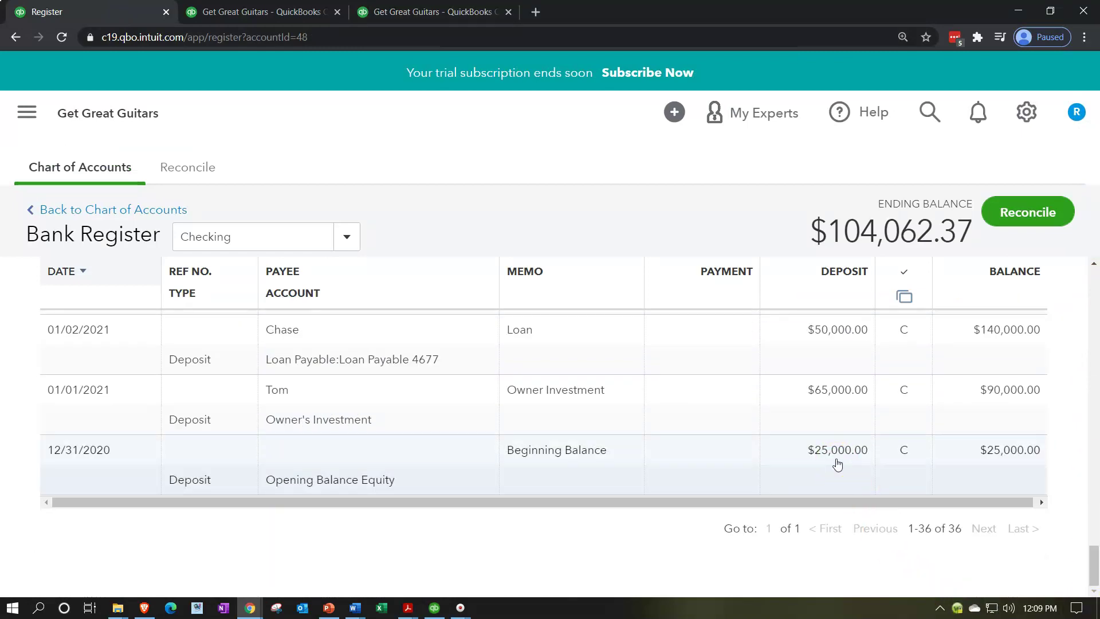
pyautogui.click(450, 486)
pyautogui.moveTo(1091, 561); pyautogui.dragTo(1075, 280)
pyautogui.click(125, 462)
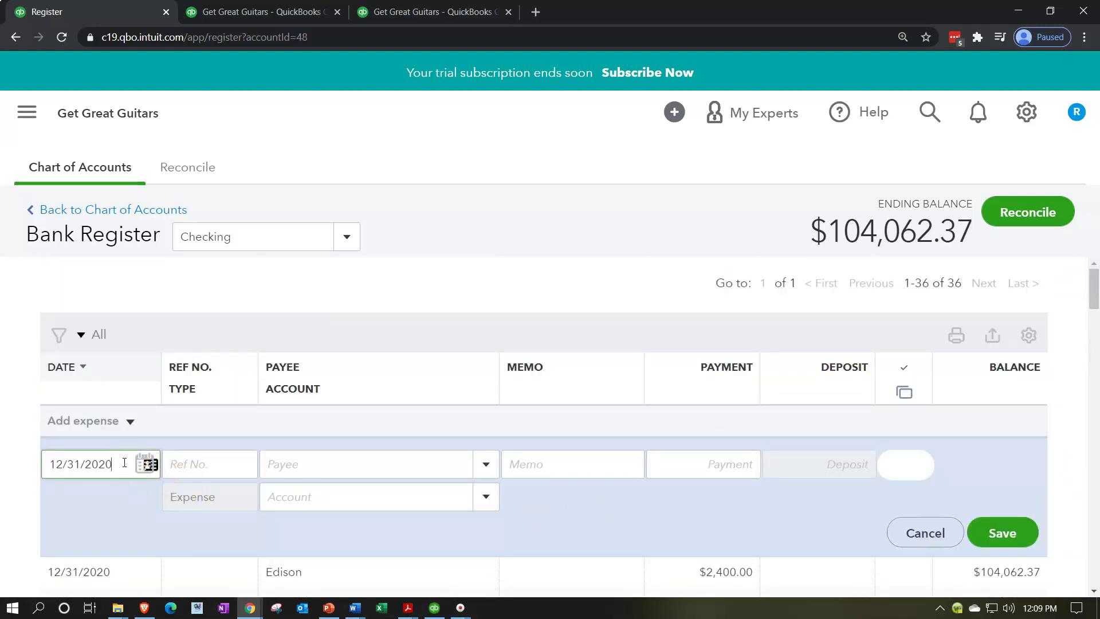
pyautogui.press('Tab')
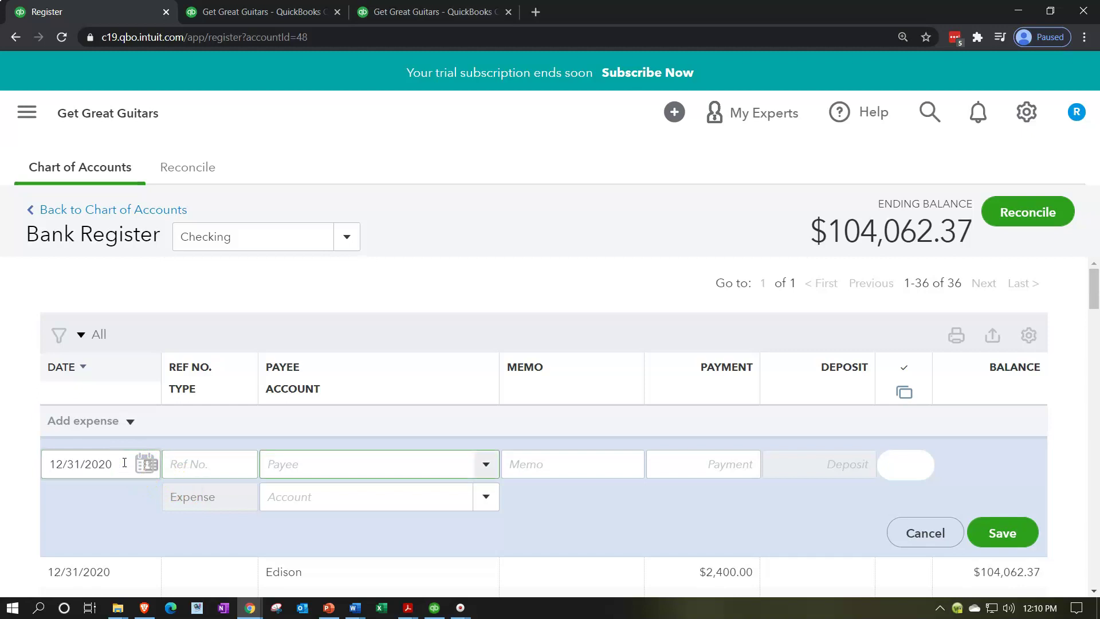
pyautogui.press('Tab')
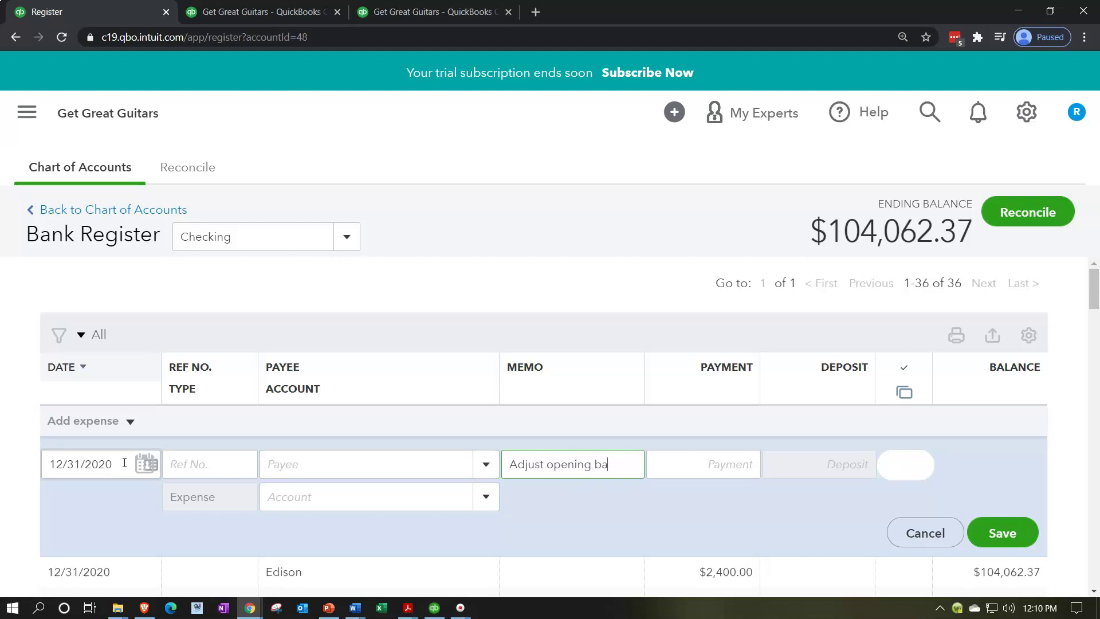
pyautogui.press('Tab')
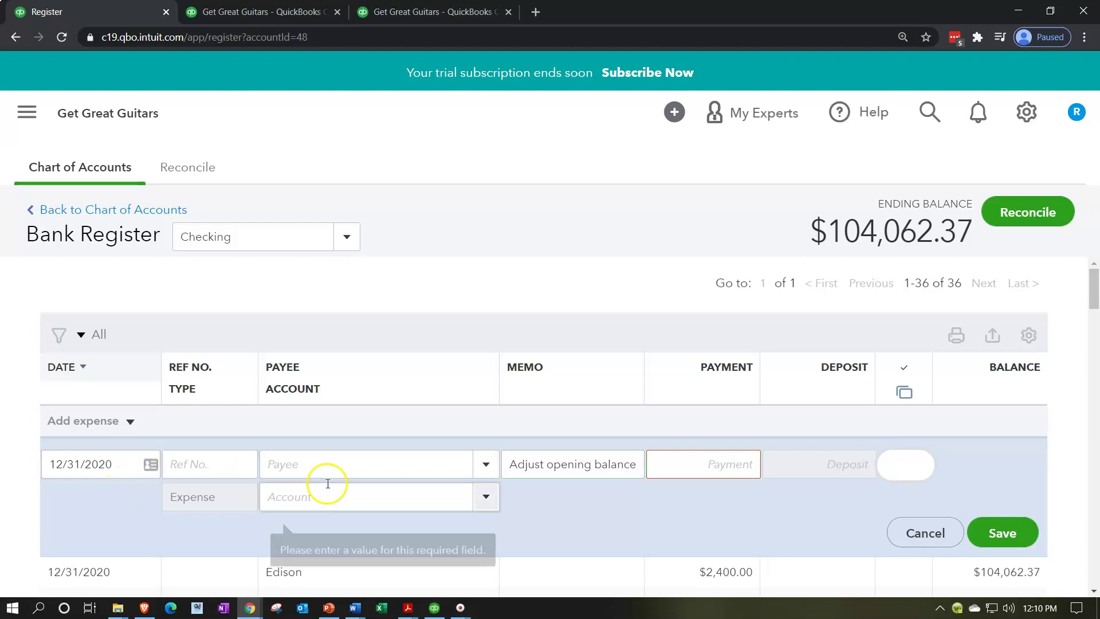
pyautogui.click(948, 534)
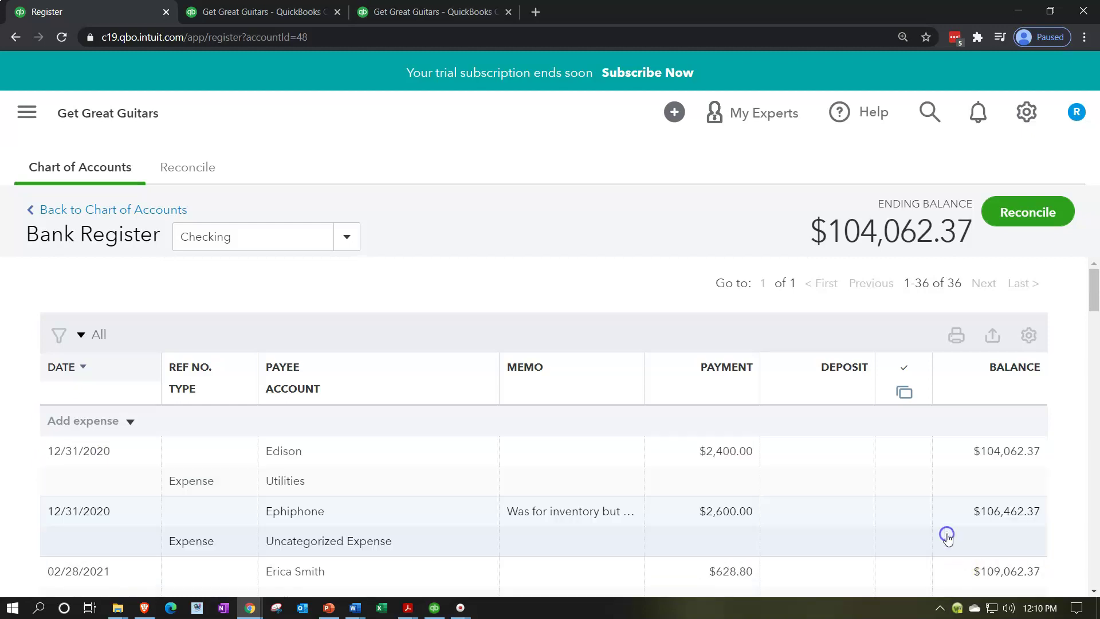
# Add a deposit dated 12/31/2020 to the Checking register with the memo "Adjust opening balance" and an amount of 5000
pyautogui.click(131, 422)
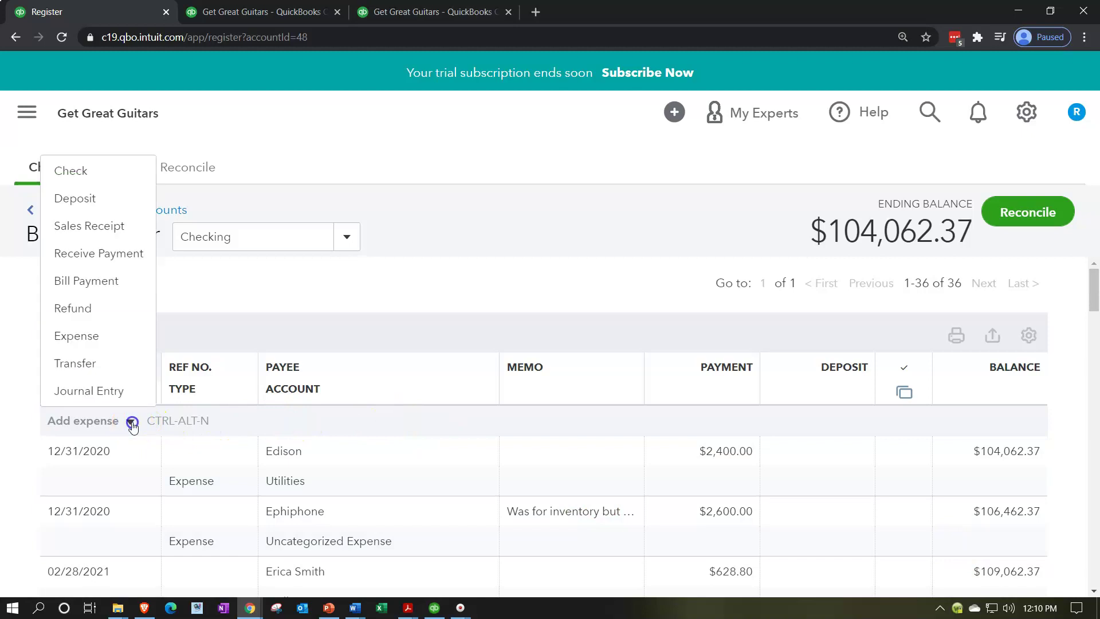
pyautogui.click(86, 199)
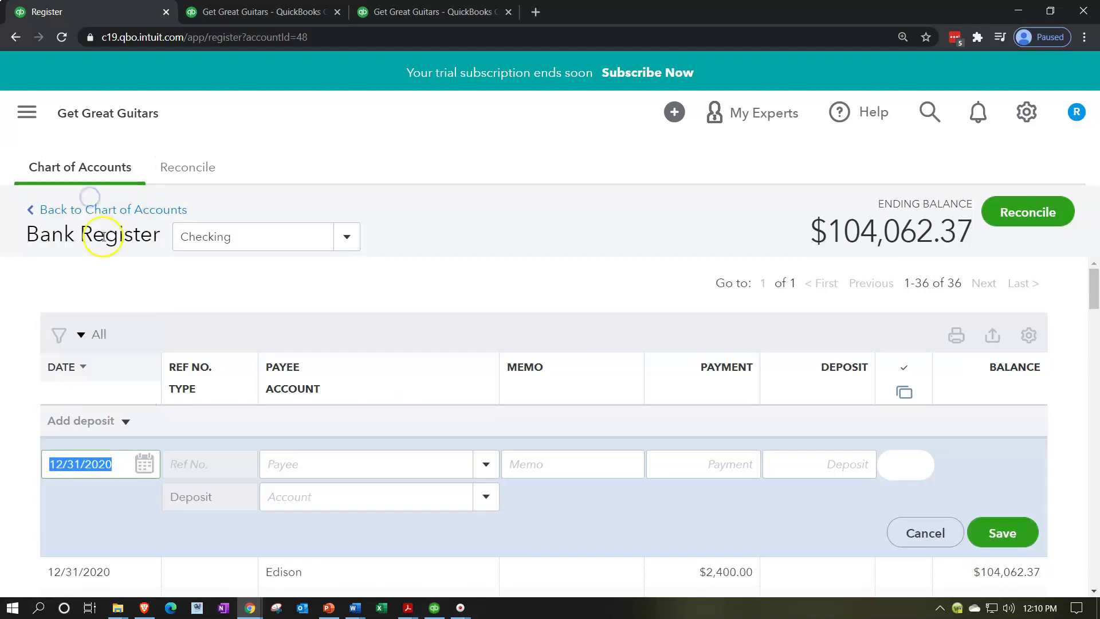
pyautogui.press('Tab')
pyautogui.press('Tab')
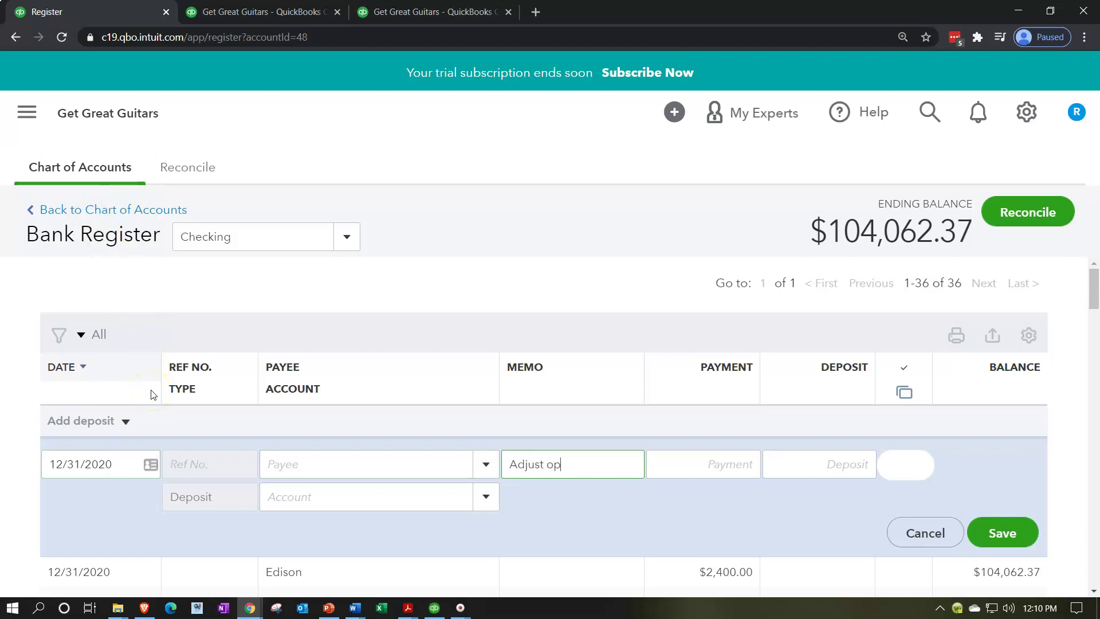
pyautogui.press('Tab')
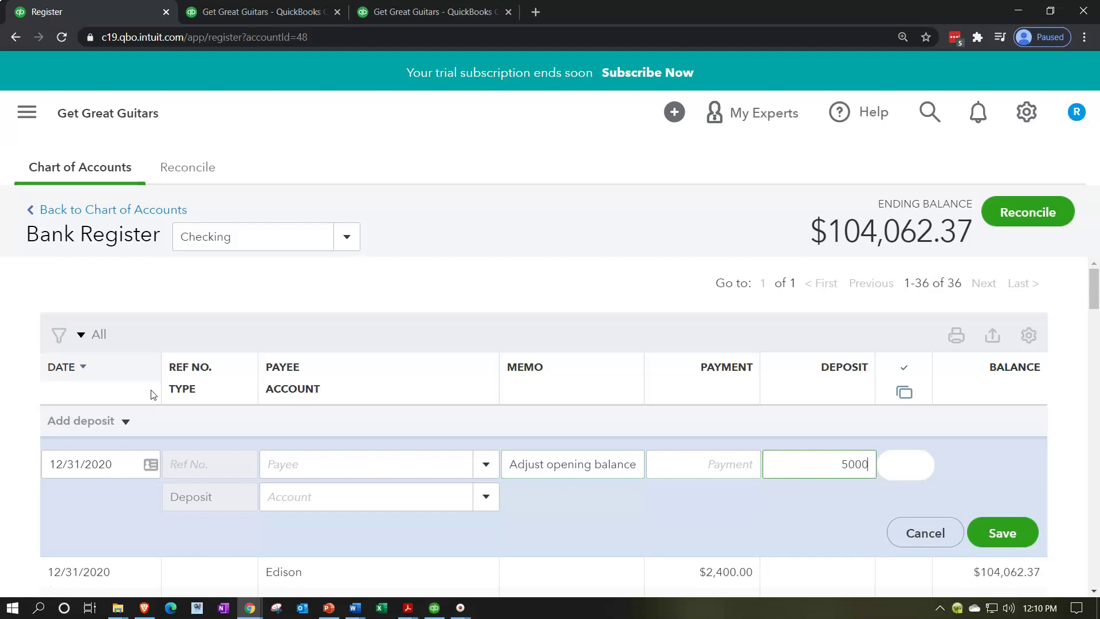
# Look through the available accounts for the 12/31/2020 adjusting deposit, including the equity and income accounts
pyautogui.click(290, 508)
pyautogui.click(485, 506)
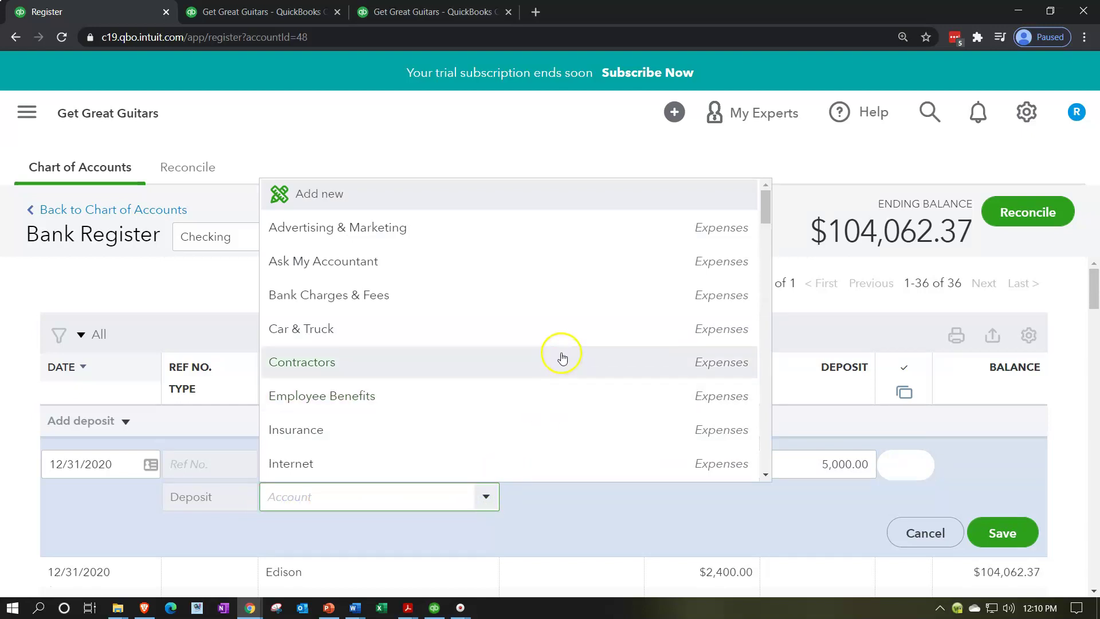
pyautogui.scroll(-7, 562, 356)
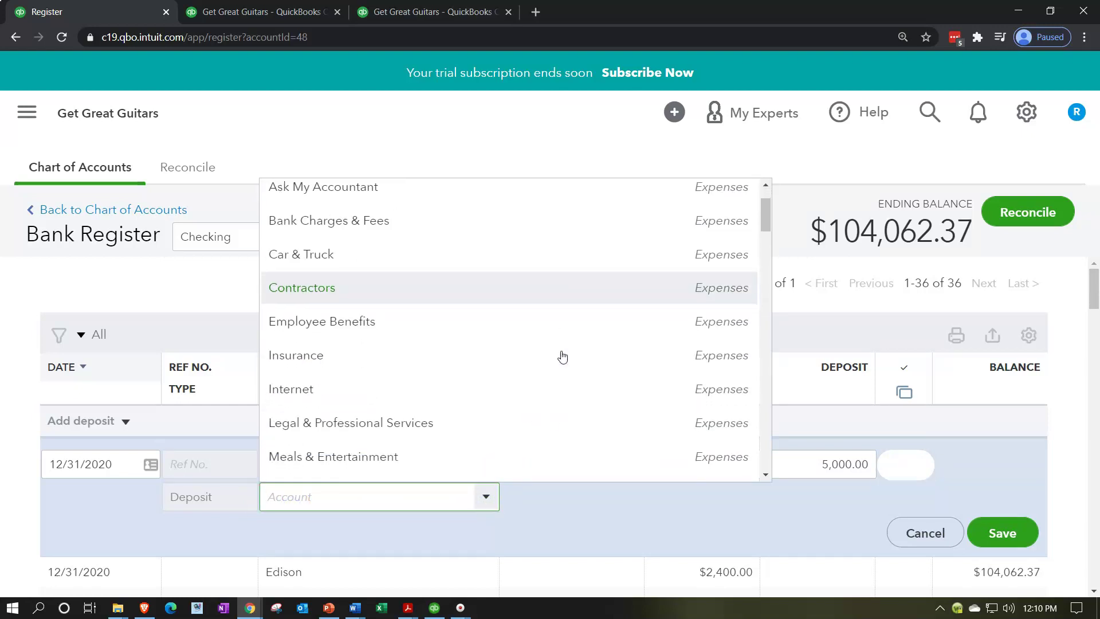
pyautogui.scroll(-4, 562, 356)
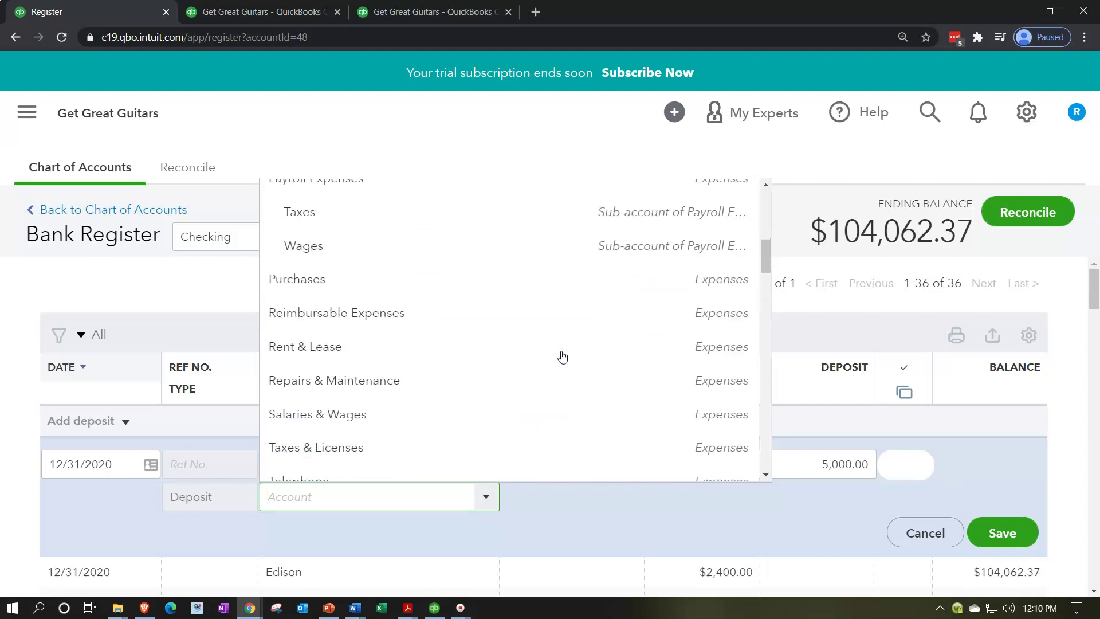
pyautogui.scroll(-5, 562, 355)
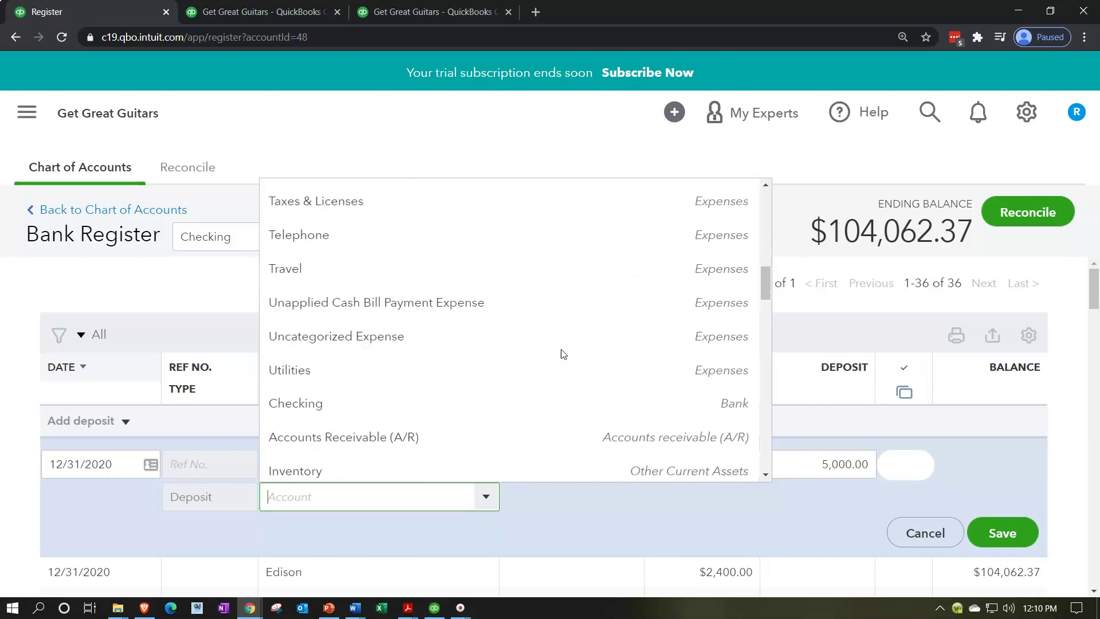
pyautogui.scroll(-6, 562, 355)
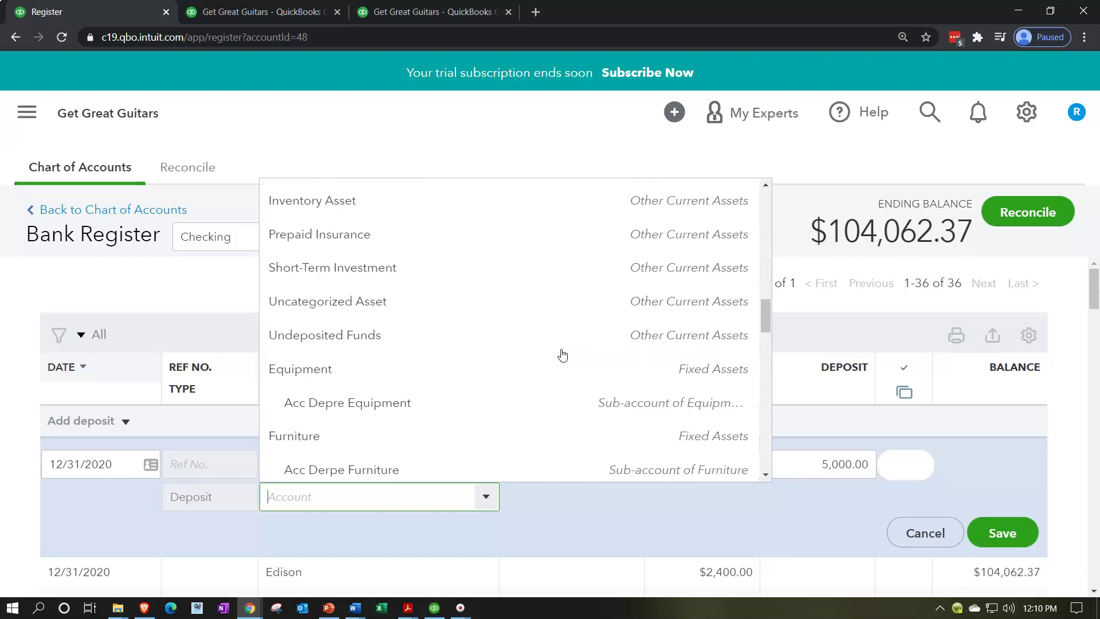
pyautogui.scroll(-5, 562, 355)
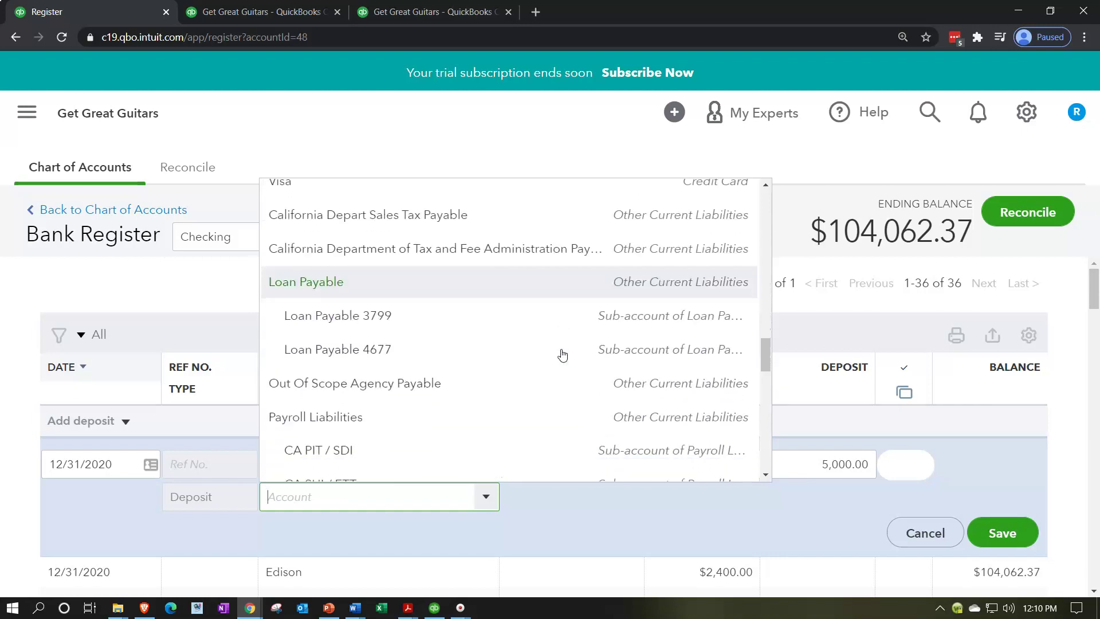
pyautogui.scroll(-2, 561, 355)
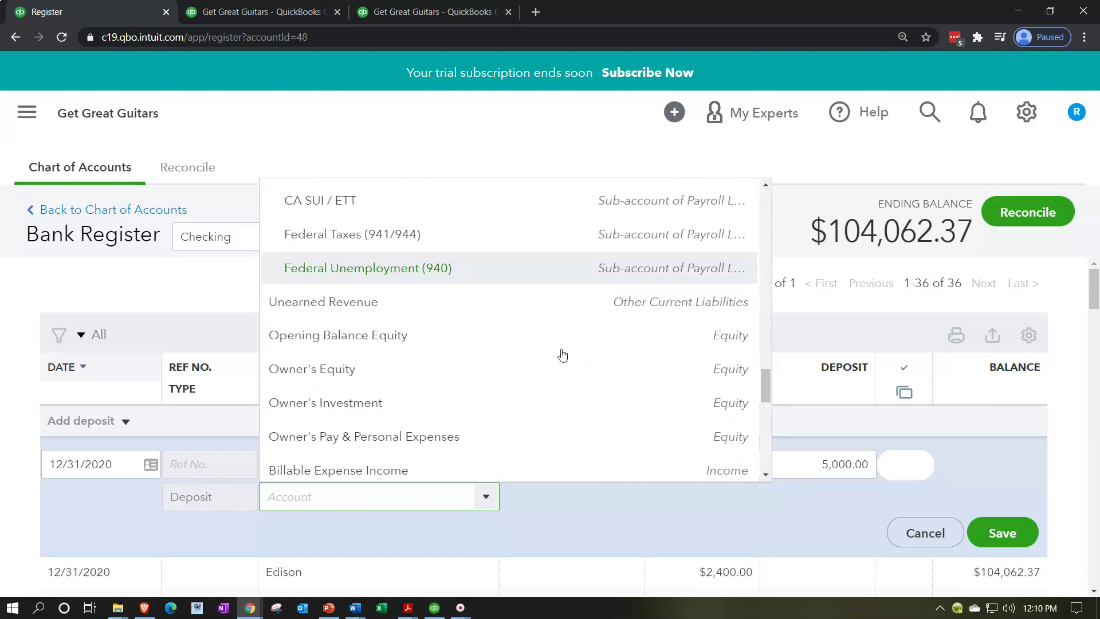
pyautogui.click(438, 333)
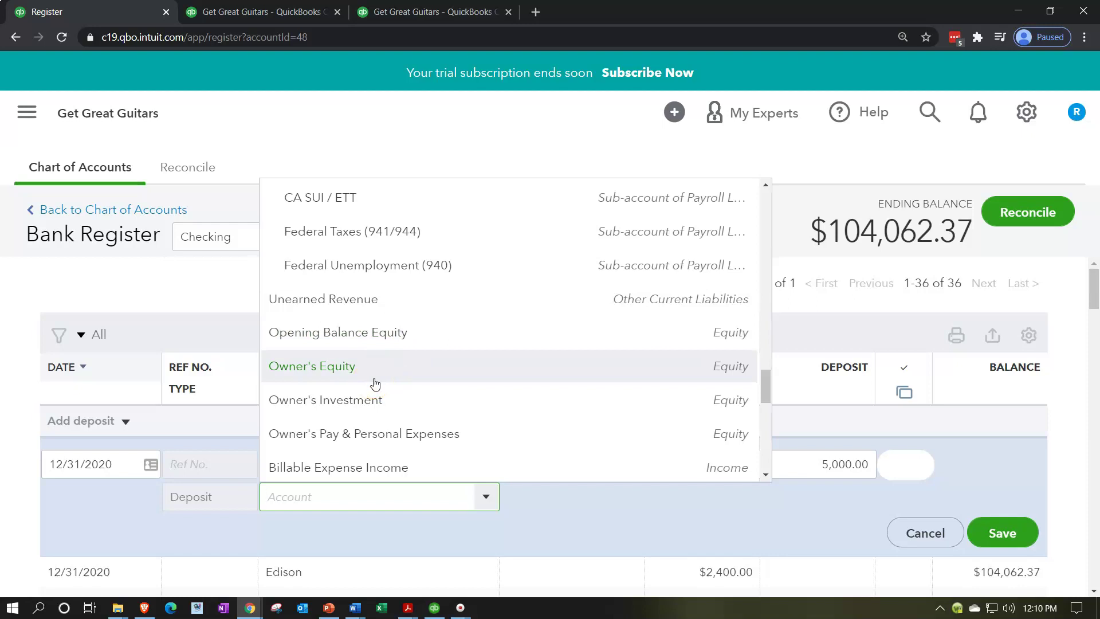
pyautogui.scroll(-4, 376, 384)
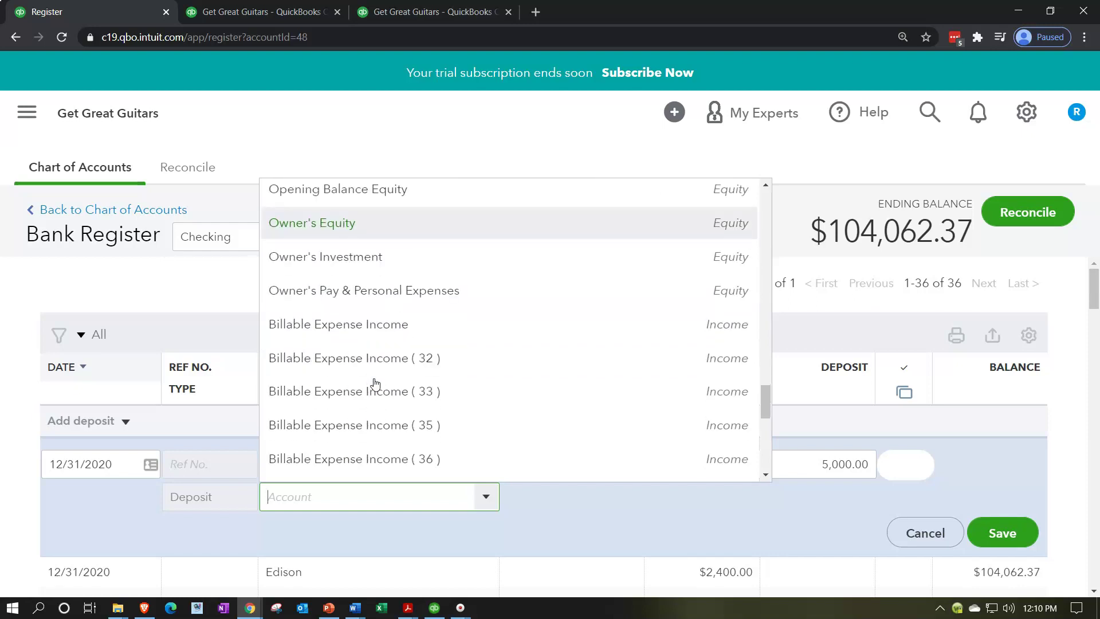
# Assign the 5,000.00 adjusting deposit to Uncategorized Income and save the transaction
pyautogui.write('categorized Expense')
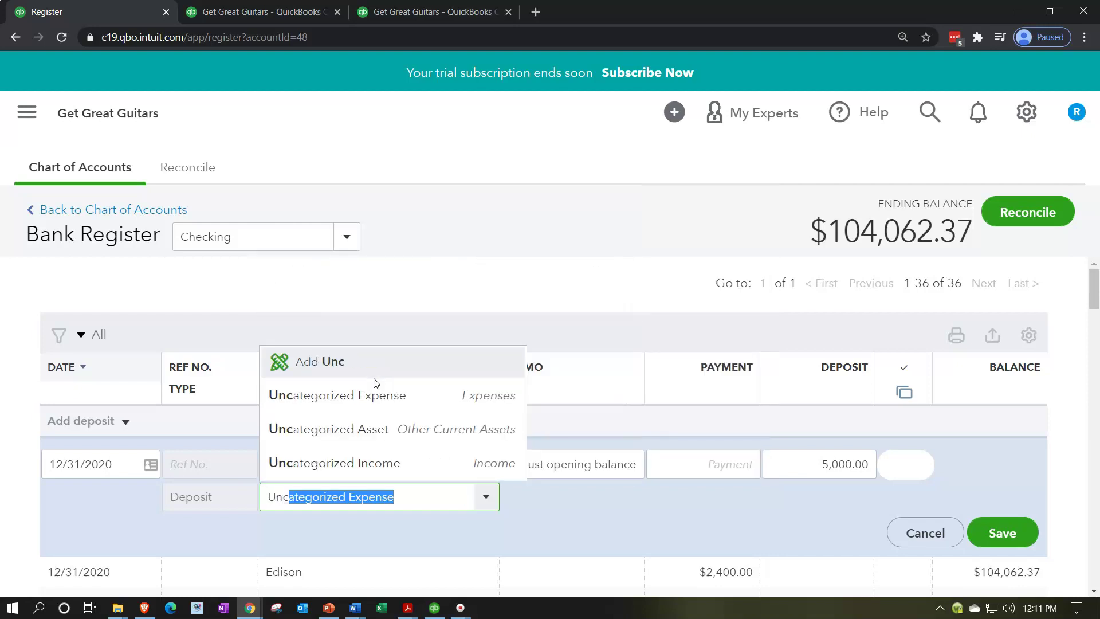
pyautogui.press('Down')
pyautogui.press('Down')
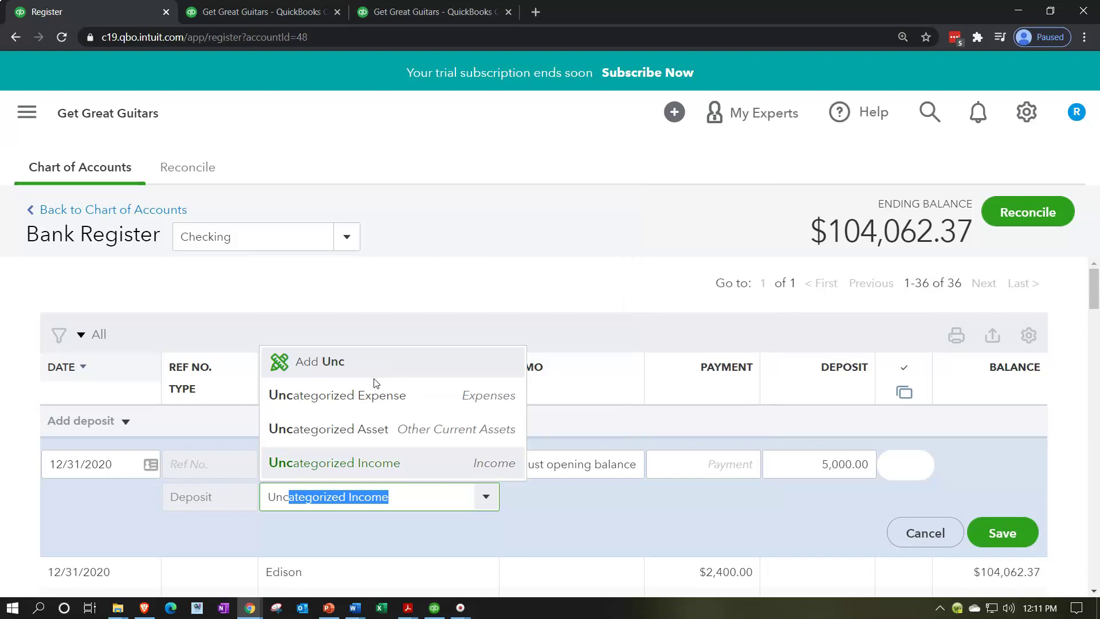
pyautogui.press('Return')
pyautogui.click(105, 503)
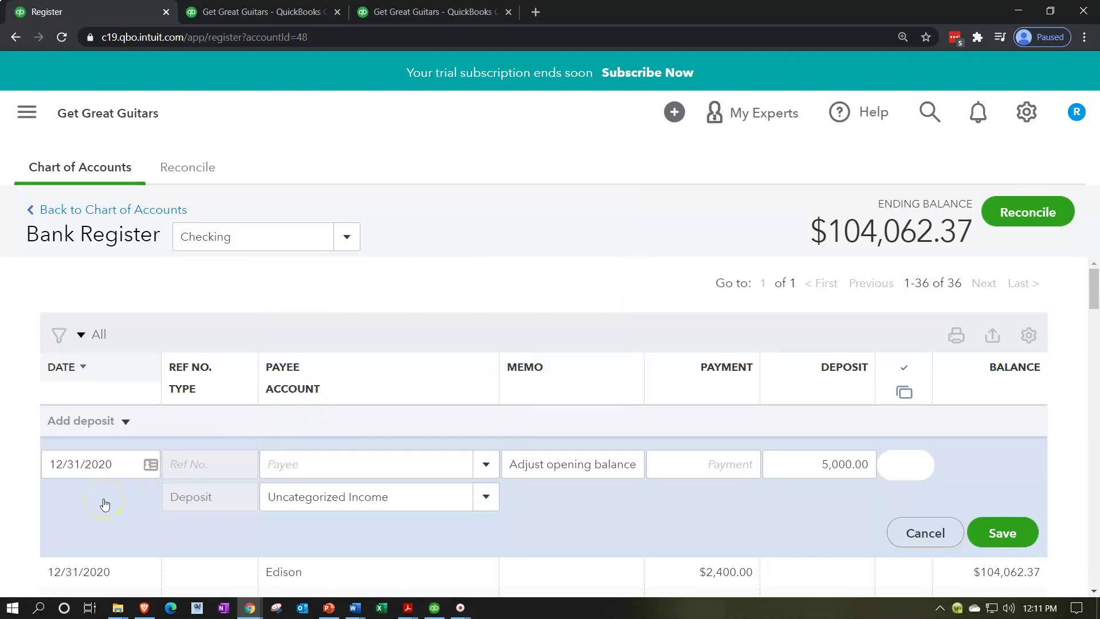
pyautogui.click(985, 538)
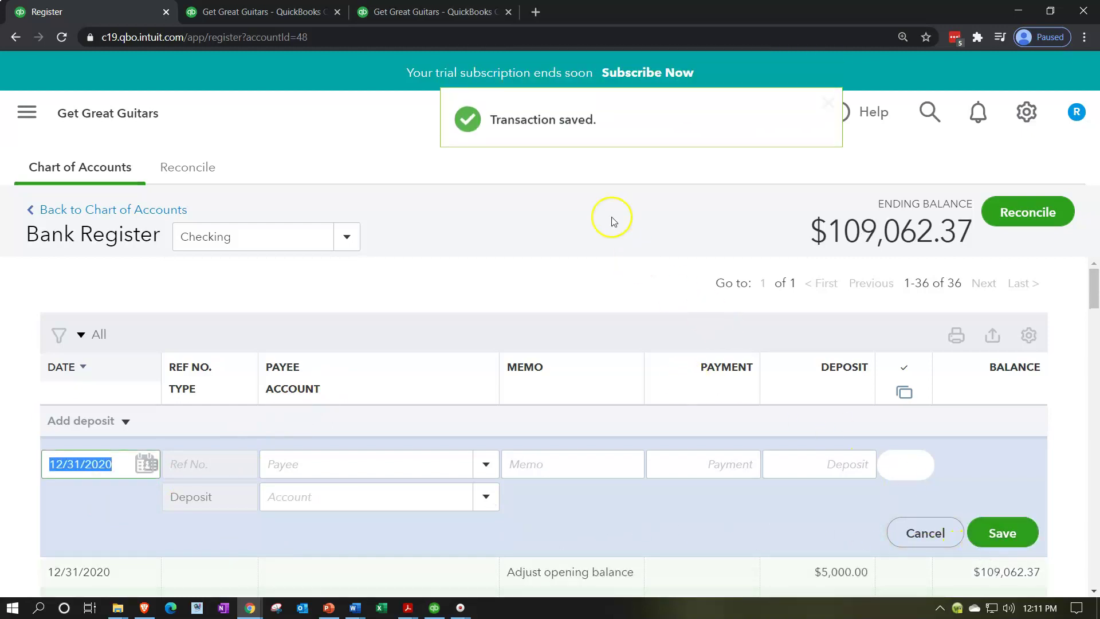
# Rerun the December 31, 2020 Trial Balance and review the Checking, income and expense balances
pyautogui.click(431, 16)
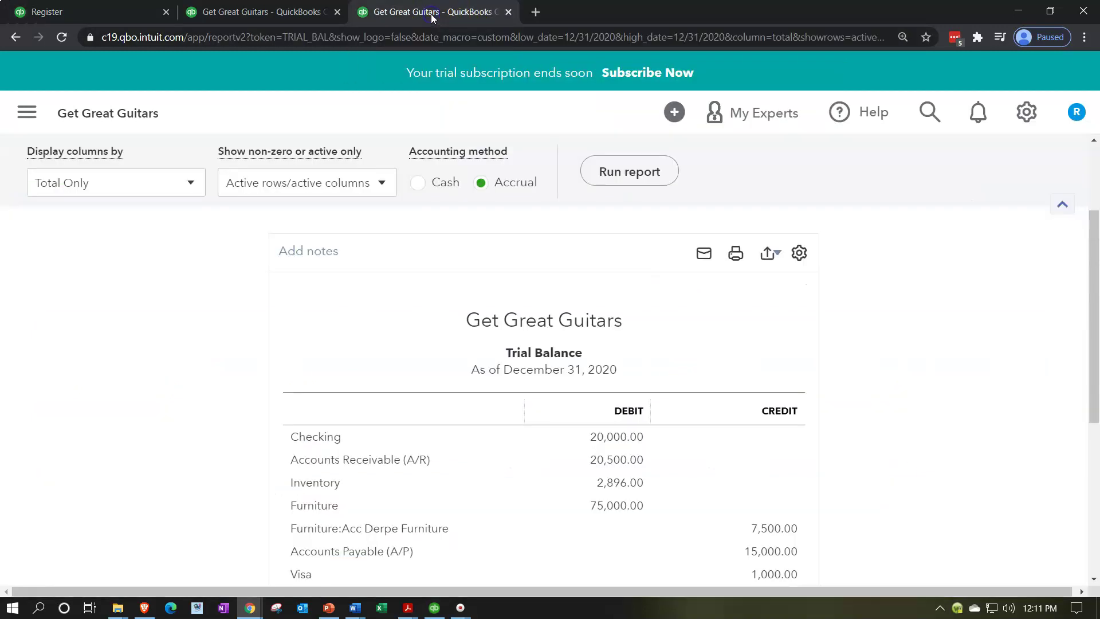
pyautogui.click(617, 176)
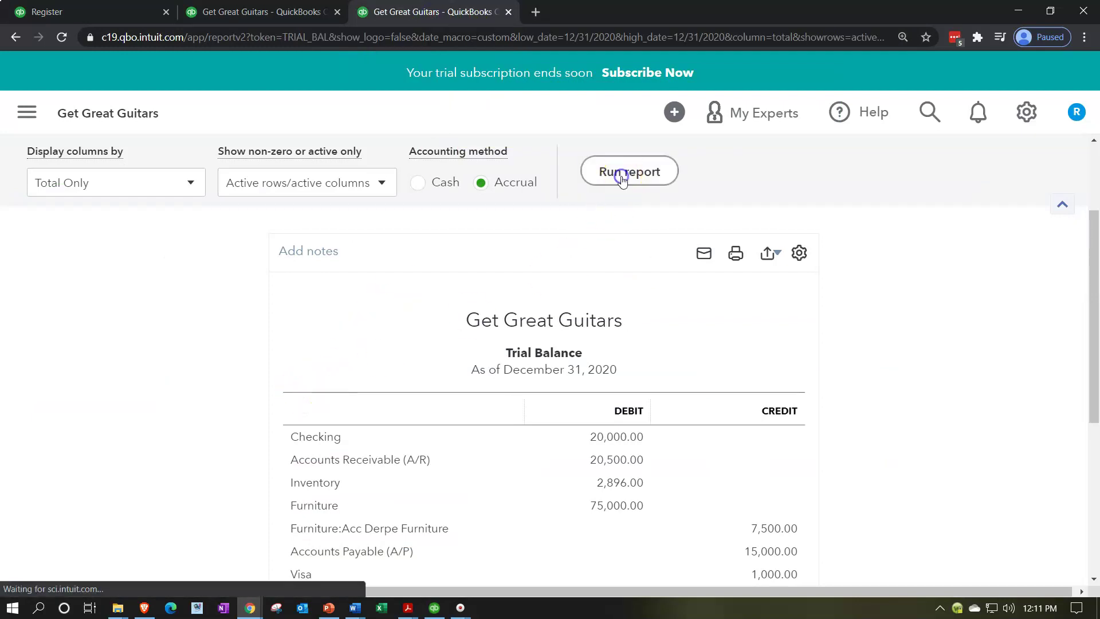
pyautogui.scroll(-2, 641, 201)
pyautogui.scroll(-1, 788, 366)
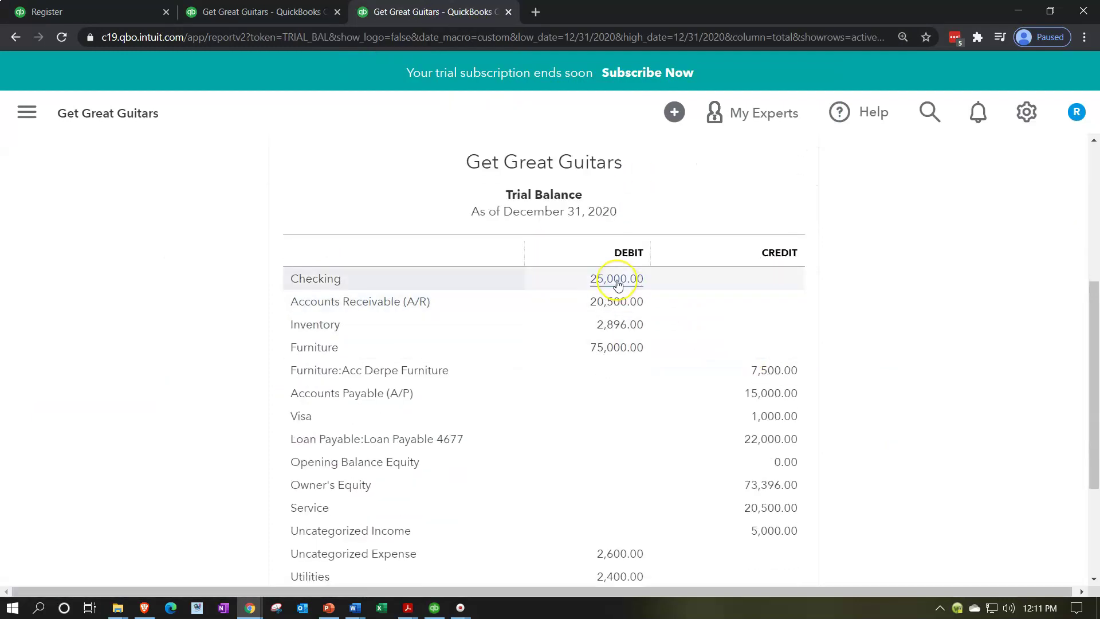
pyautogui.scroll(-3, 617, 284)
pyautogui.scroll(2, 617, 284)
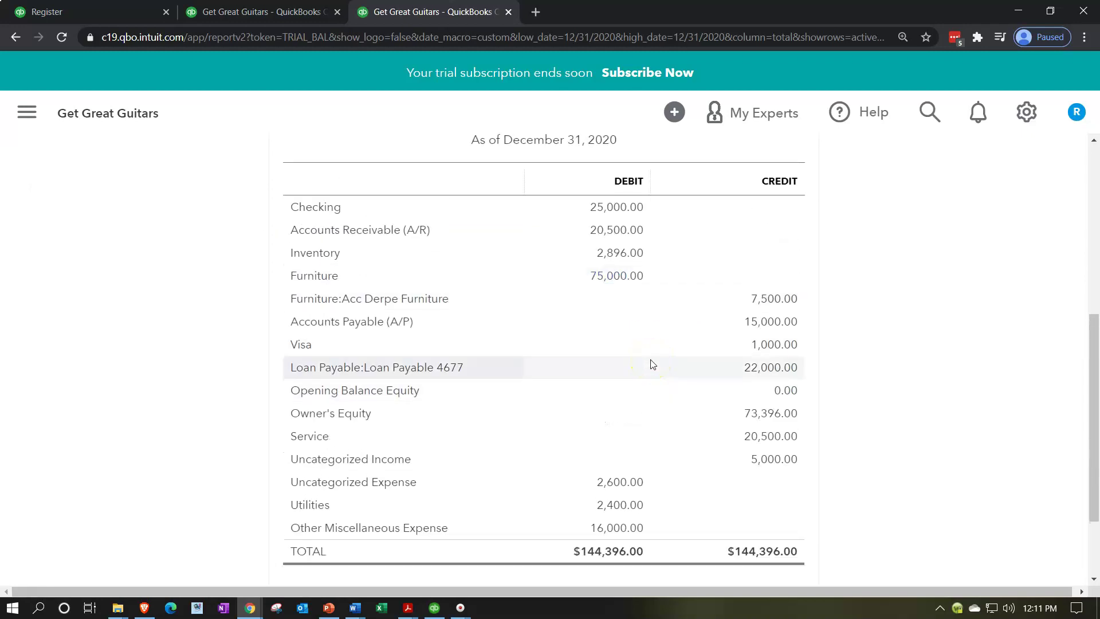
# In Calculator, compute adjusted equity by adding 73,396, 20,500 and 5,000 and subtracting 2,600, 2,400 and 16,000
pyautogui.press('XF86Calculator')
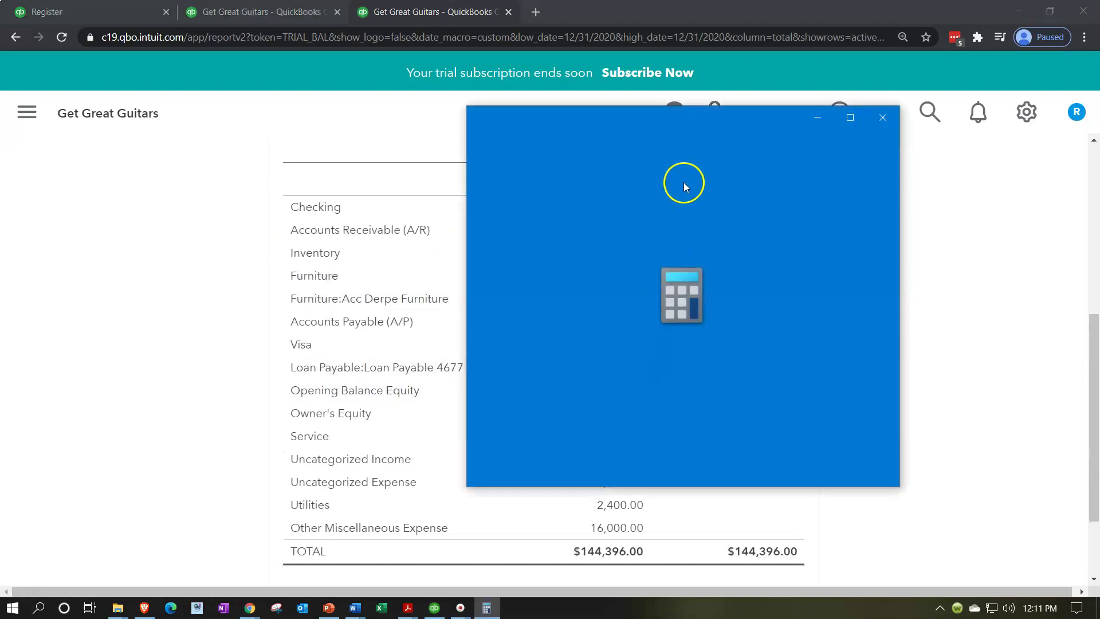
pyautogui.click(590, 143)
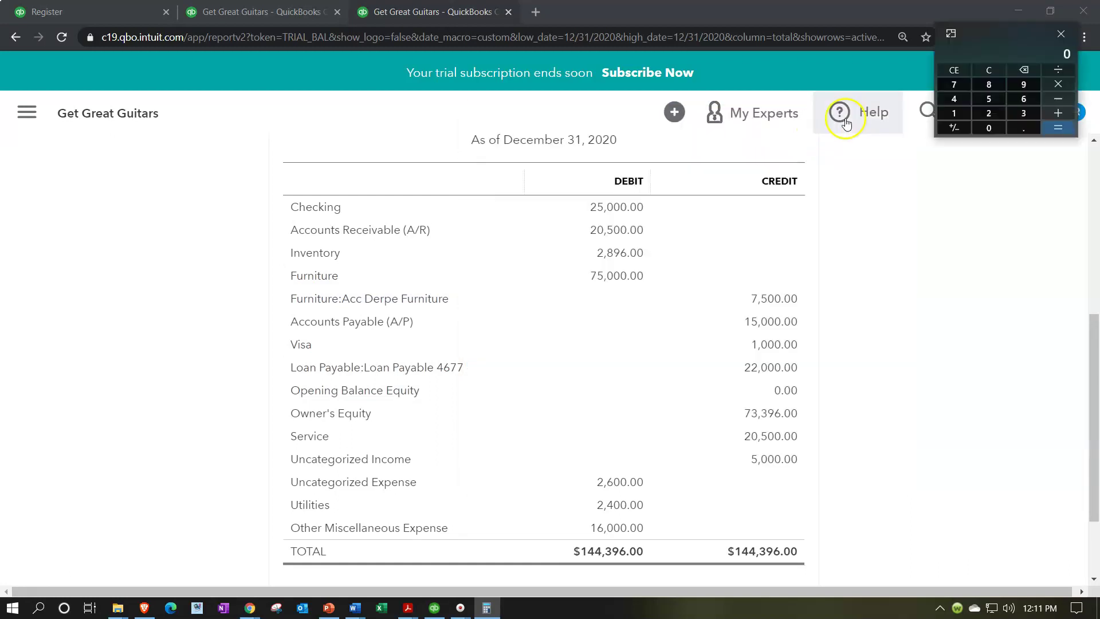
pyautogui.moveTo(981, 30); pyautogui.dragTo(859, 442)
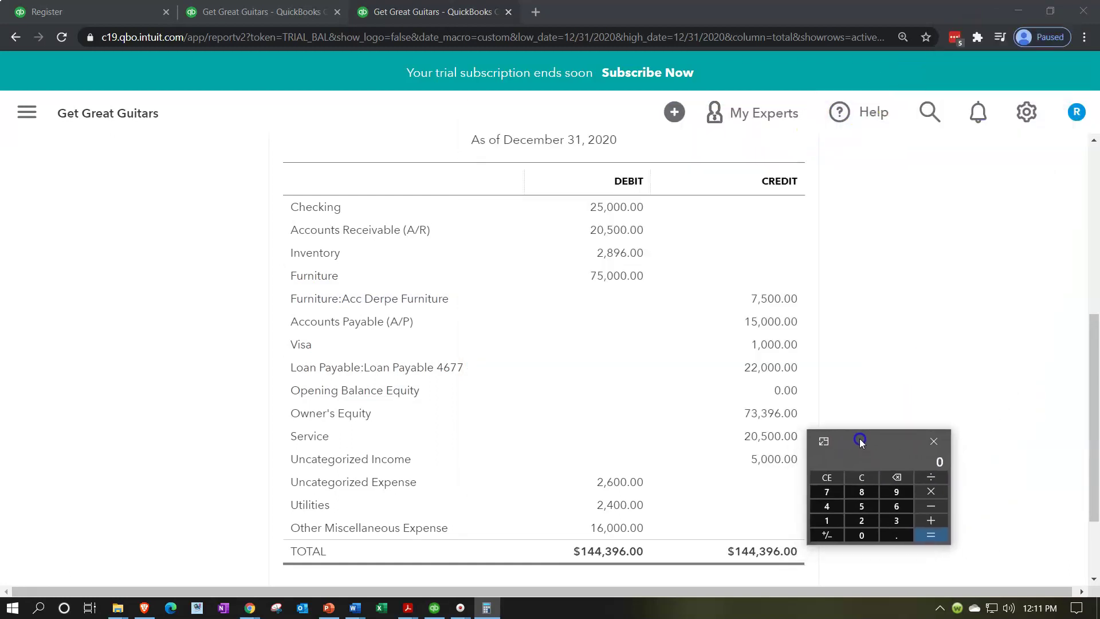
pyautogui.click(739, 428)
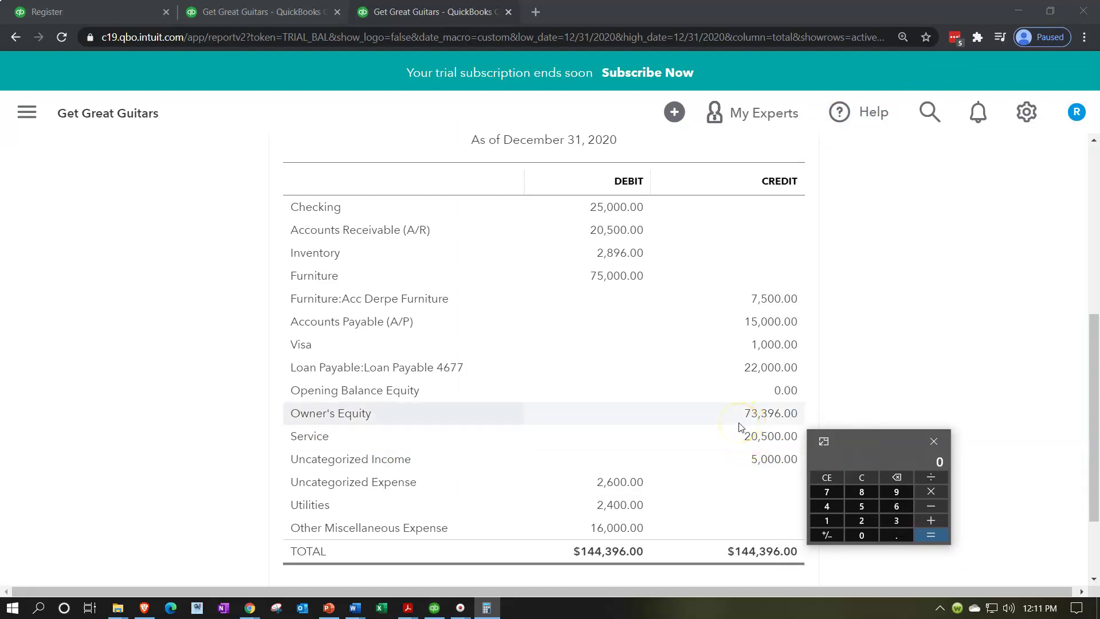
pyautogui.write('339620500')
pyautogui.press('+')
pyautogui.write('52600')
pyautogui.press('+')
pyautogui.write('2400')
pyautogui.press('+')
pyautogui.write('16000')
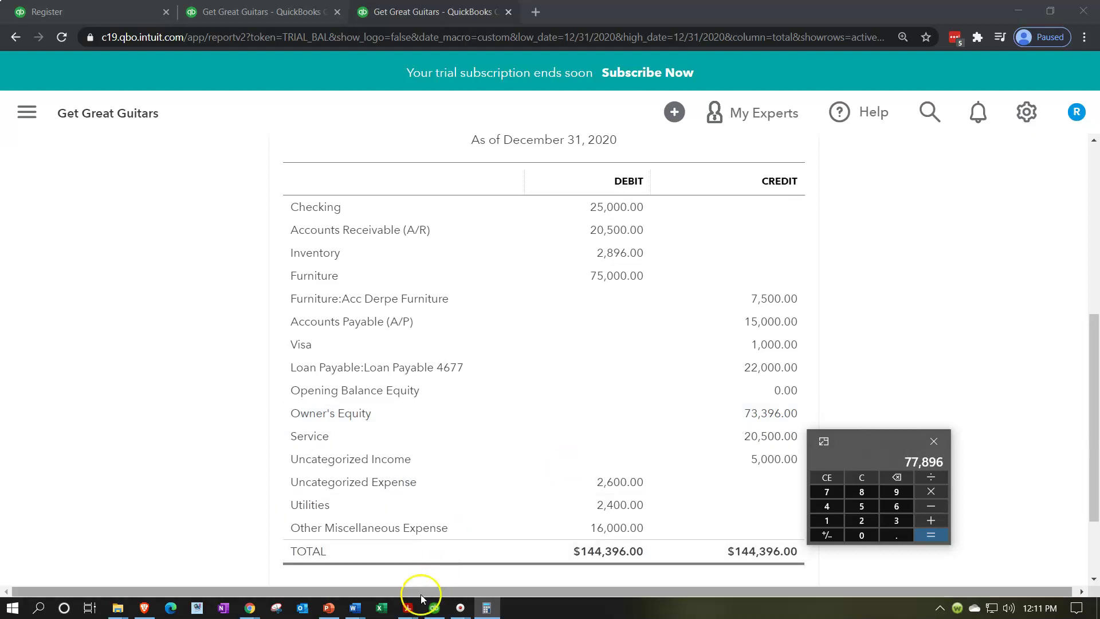
# Compare the calculated equity with Owners Equity in Trial Beginning Balances.pdf, return to the Trial Balance report and close Calculator
pyautogui.click(408, 607)
pyautogui.click(368, 568)
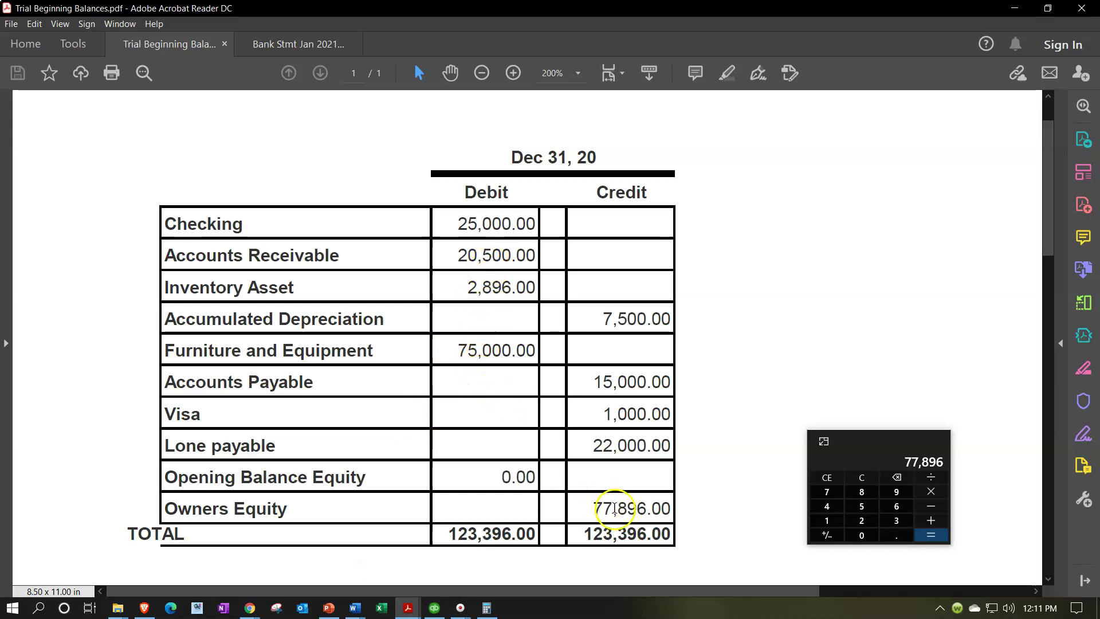
pyautogui.click(1013, 8)
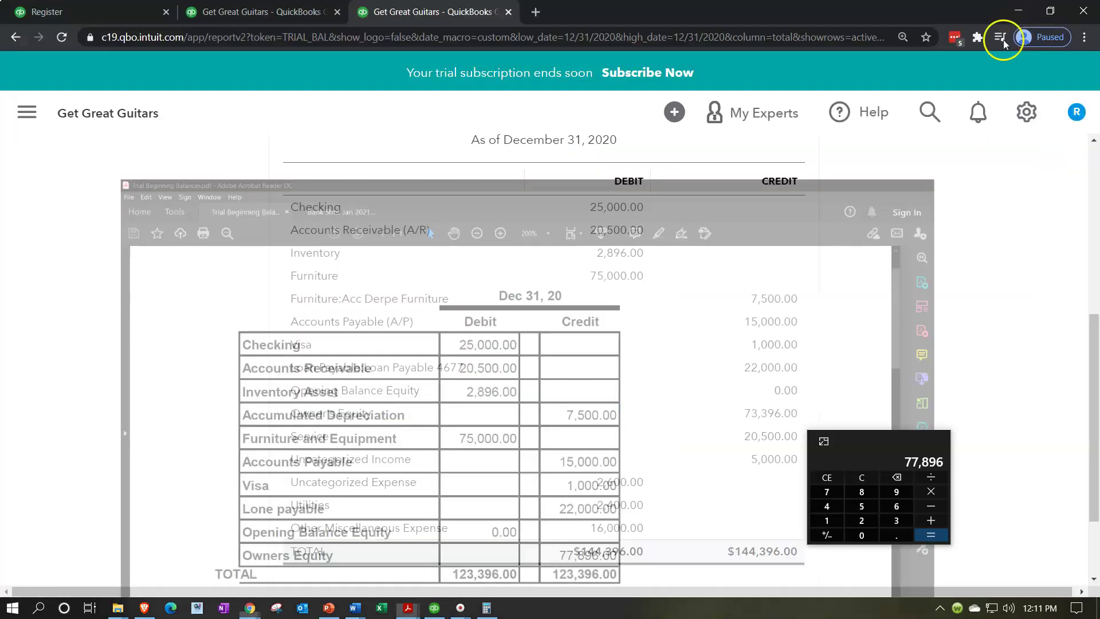
pyautogui.moveTo(833, 443); pyautogui.dragTo(853, 427)
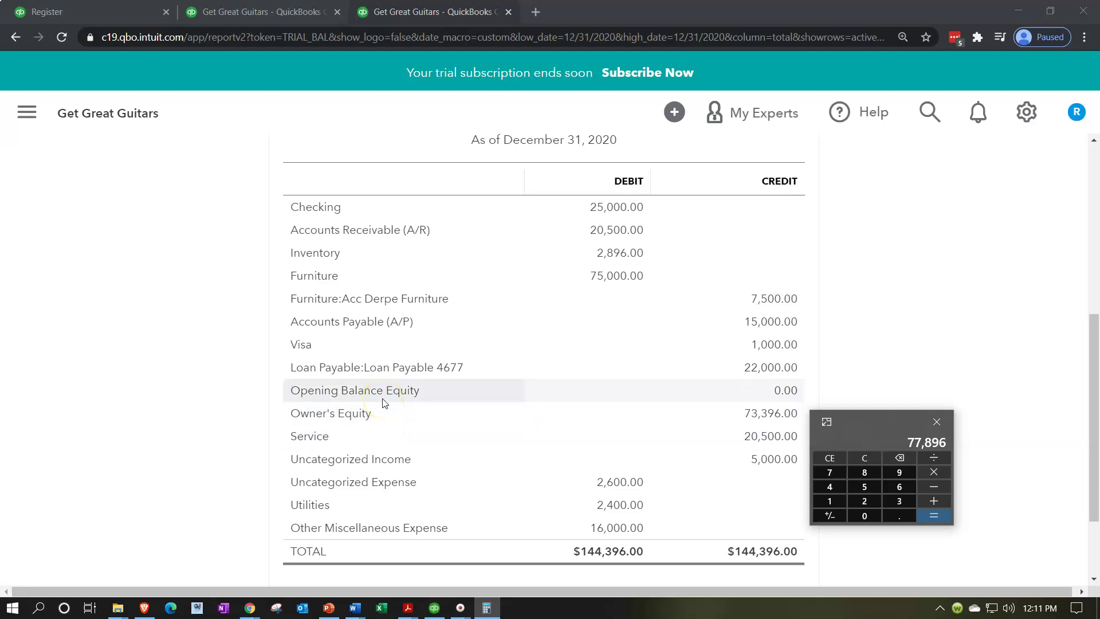
pyautogui.click(936, 421)
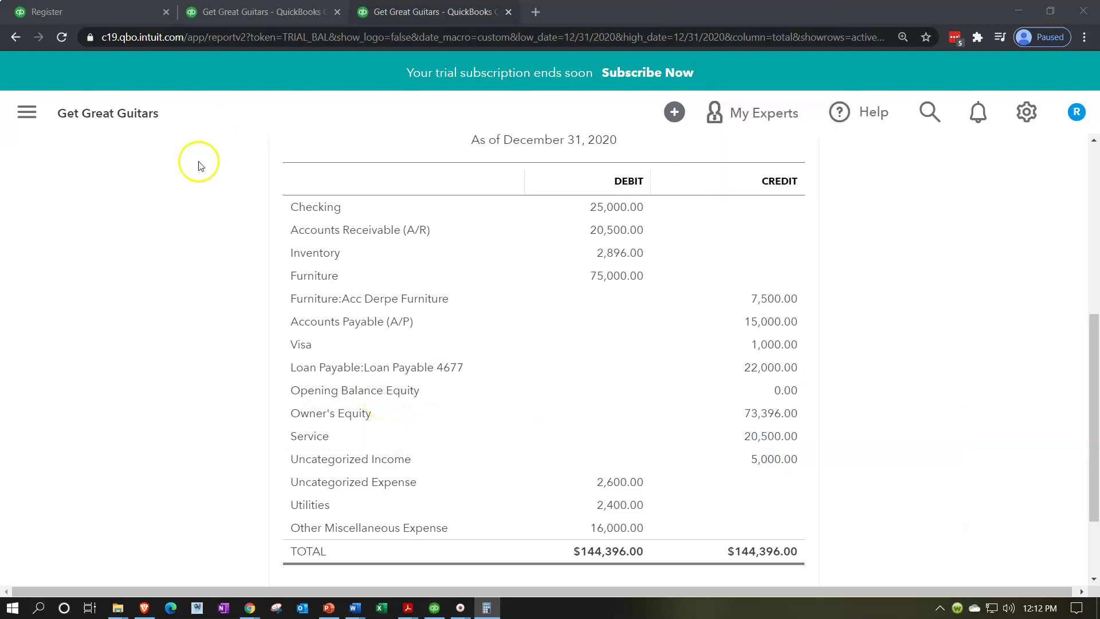
# Run the Trial Balance from 01/01/2021 to 01/01/2021 and review the Owner's Equity balance
pyautogui.scroll(6, 198, 166)
pyautogui.moveTo(289, 247); pyautogui.dragTo(161, 295)
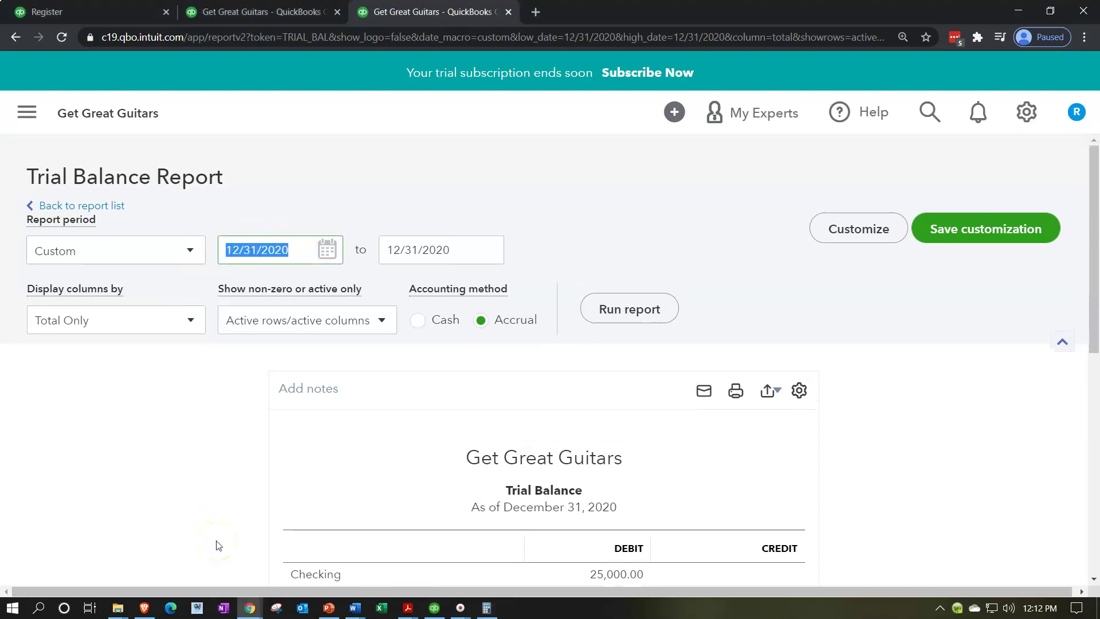
pyautogui.press('Tab')
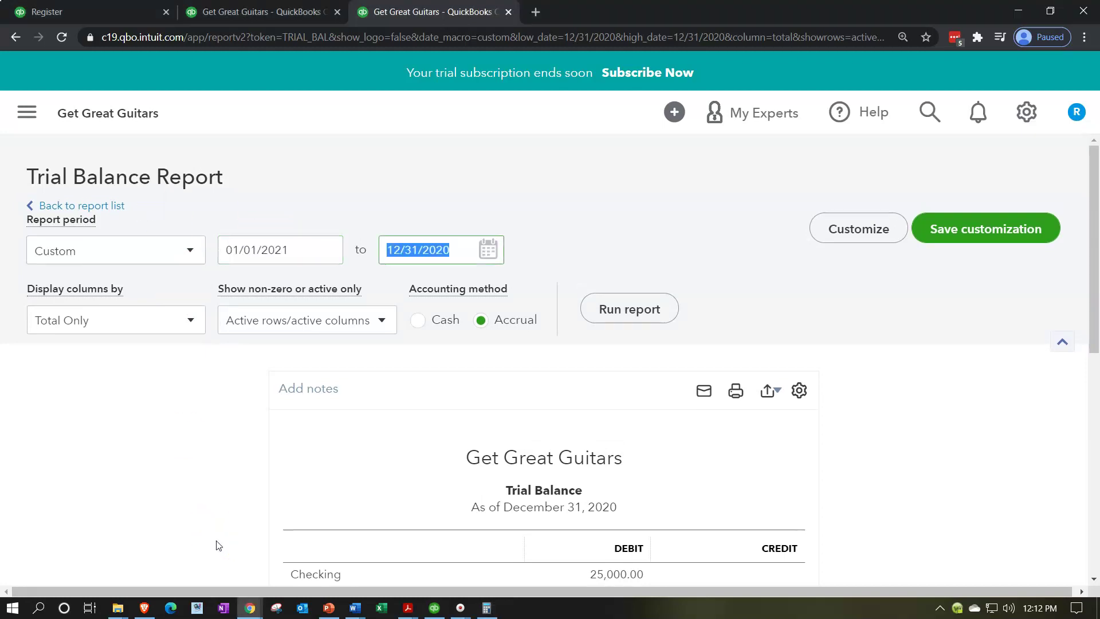
pyautogui.click(628, 312)
pyautogui.scroll(-5, 857, 348)
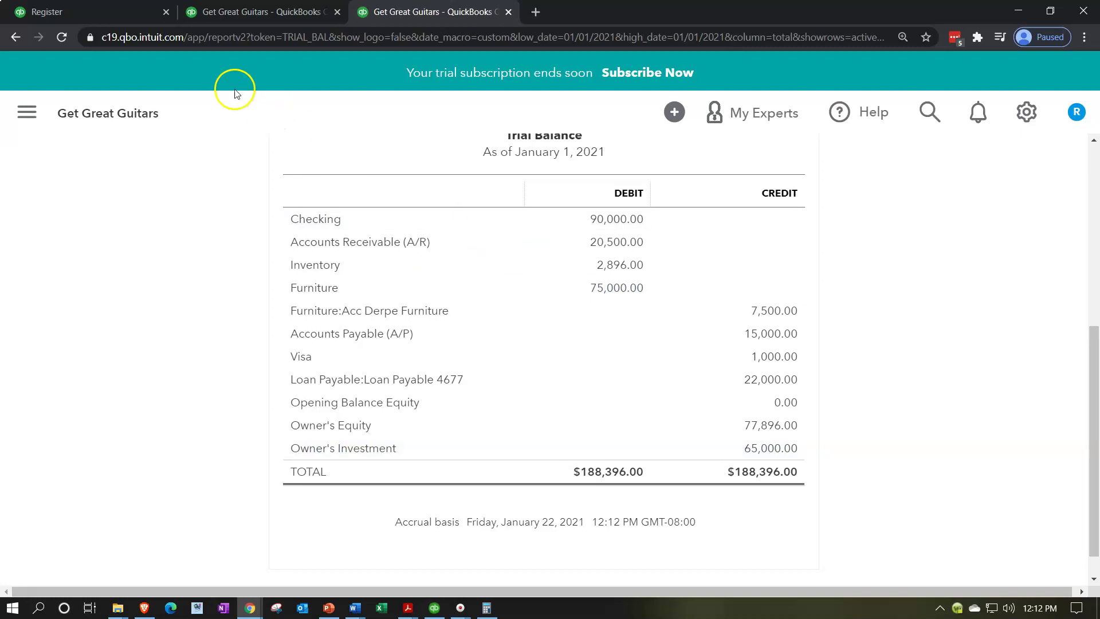
# Return to the Checking register and resume the reconciliation of the Checking account
pyautogui.click(112, 13)
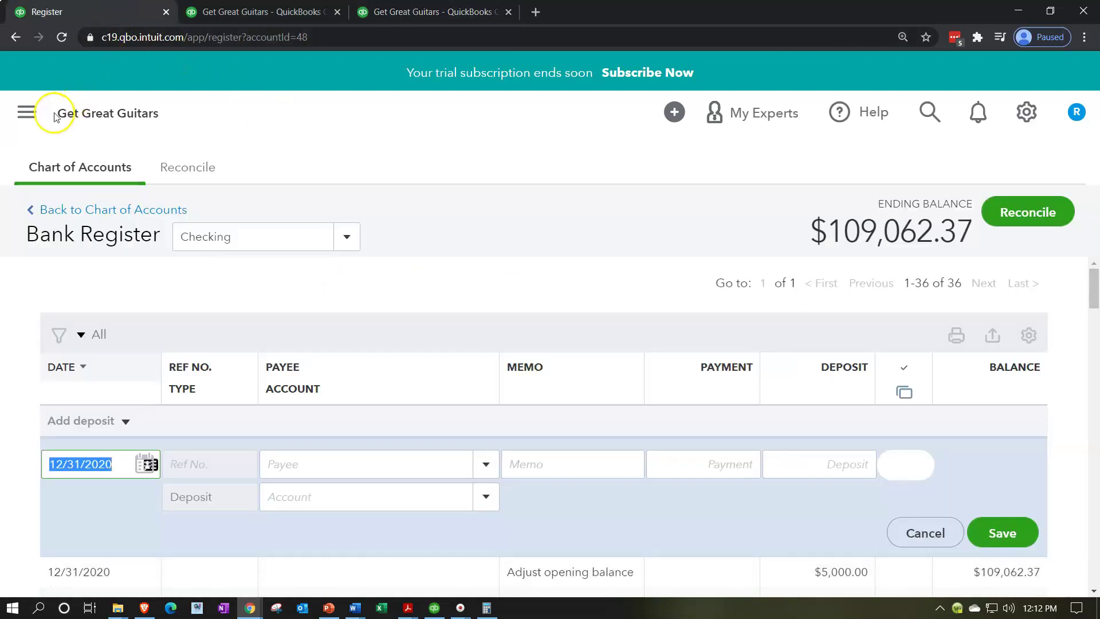
pyautogui.click(27, 113)
pyautogui.scroll(-2, 57, 381)
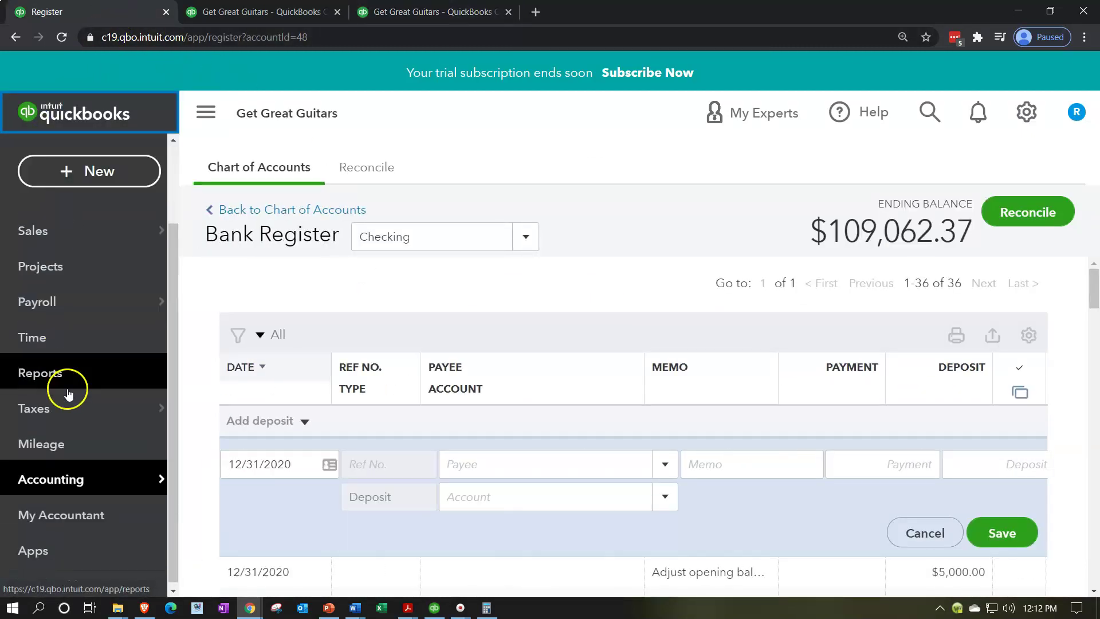
pyautogui.moveTo(80, 474)
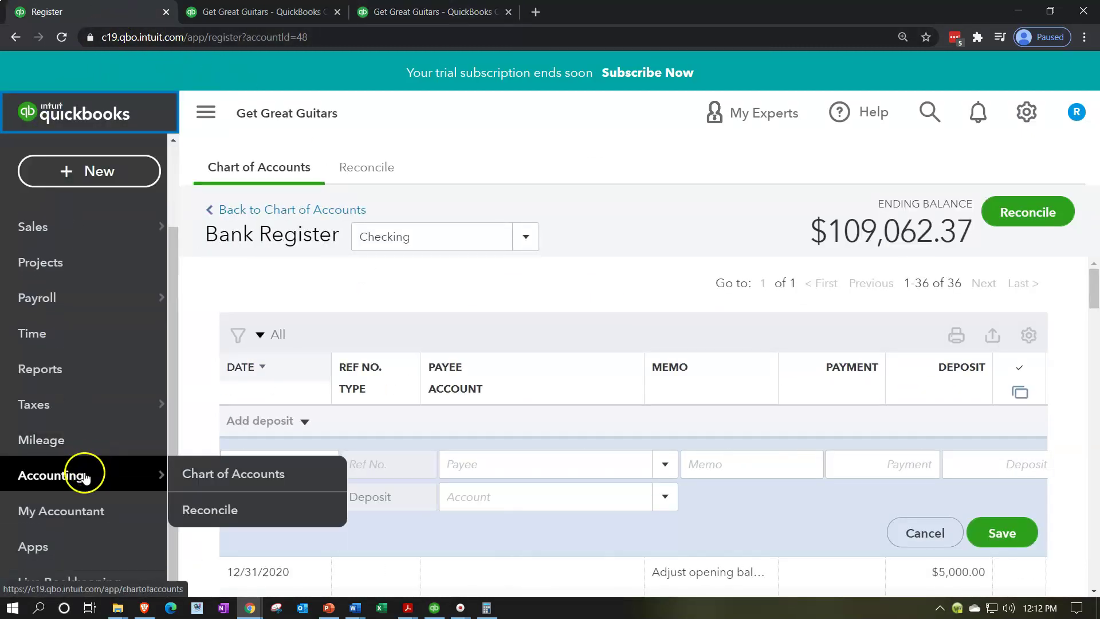
pyautogui.click(248, 520)
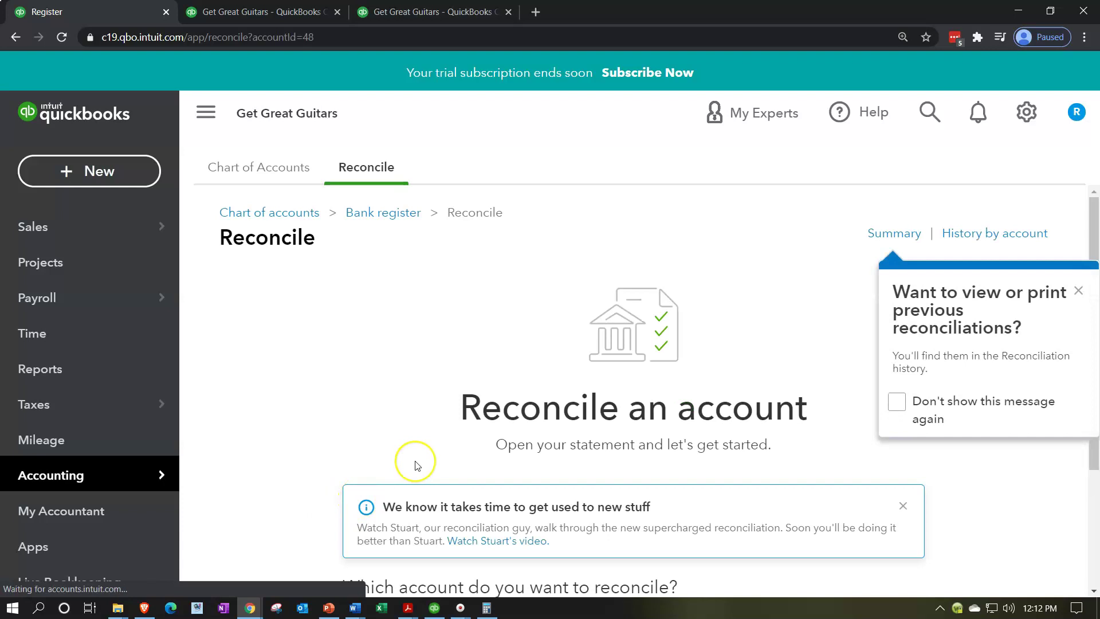
pyautogui.hotkey('ctrl', '-')
pyautogui.hotkey('ctrl', '-')
pyautogui.scroll(-2, 418, 504)
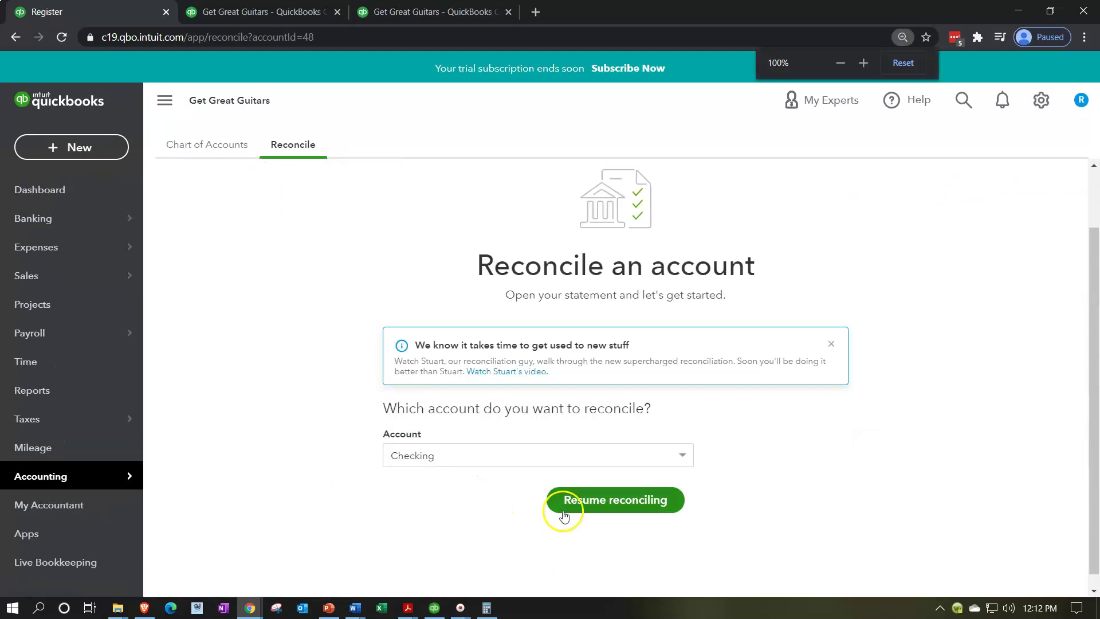
pyautogui.click(563, 513)
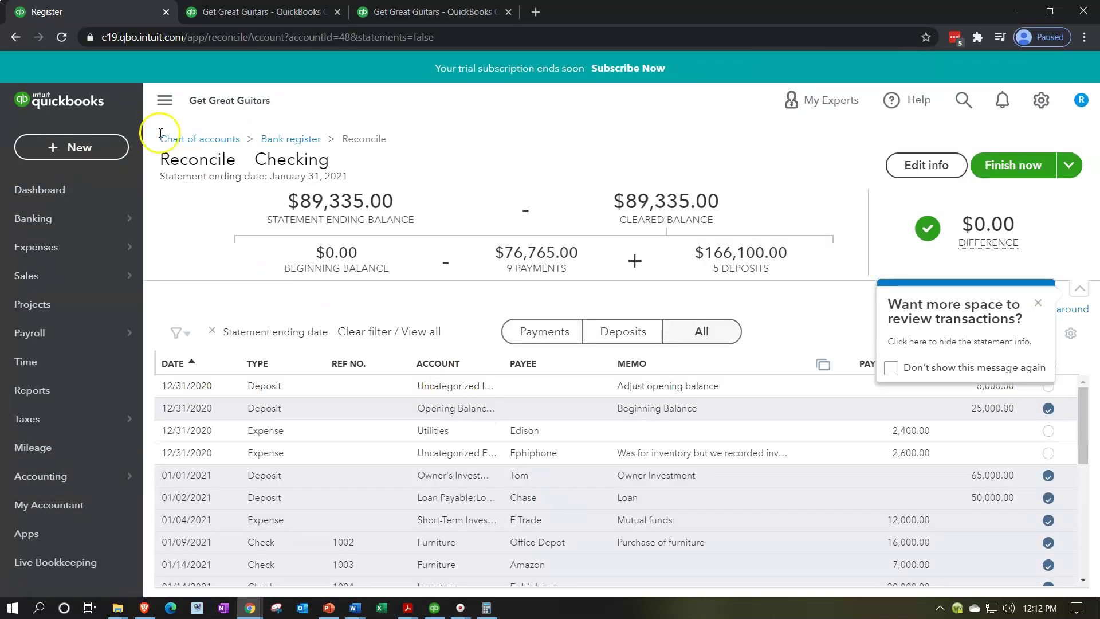
# Dismiss the tips covering the transaction list and mark the 12/31/2020 expenses of 2,400.00 and 2,600.00 as cleared
pyautogui.click(164, 101)
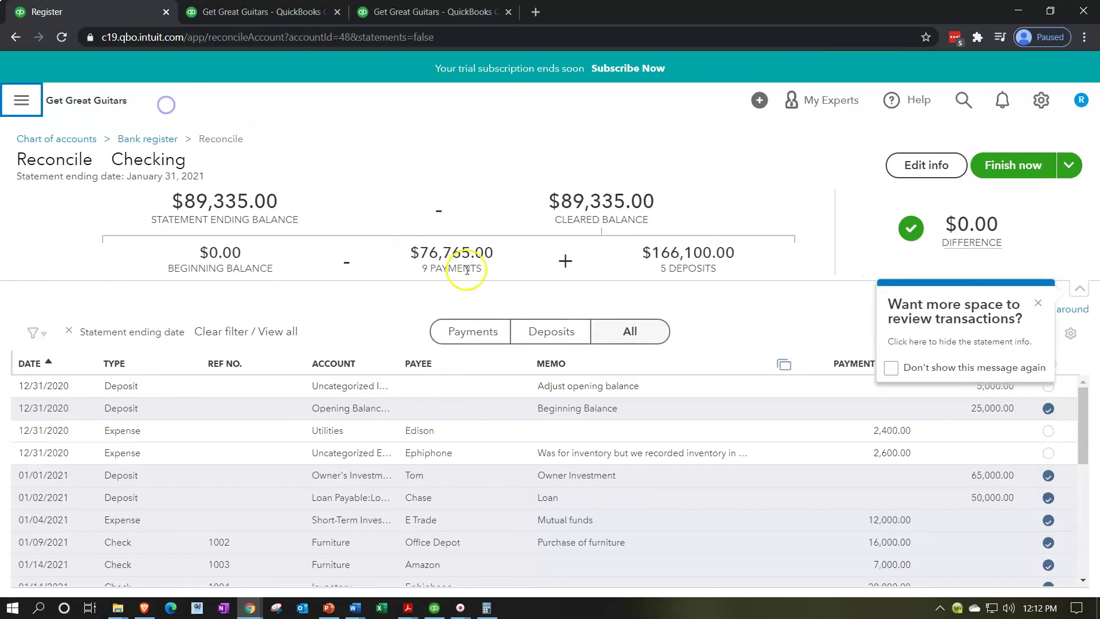
pyautogui.click(1036, 308)
pyautogui.click(1029, 349)
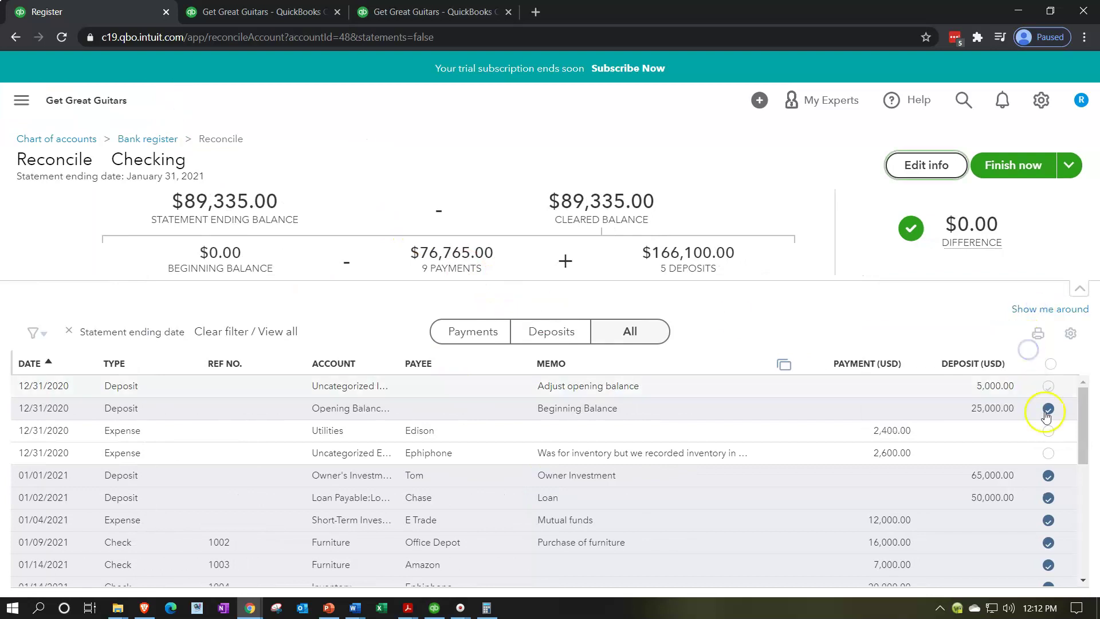
pyautogui.click(1048, 431)
pyautogui.click(1048, 453)
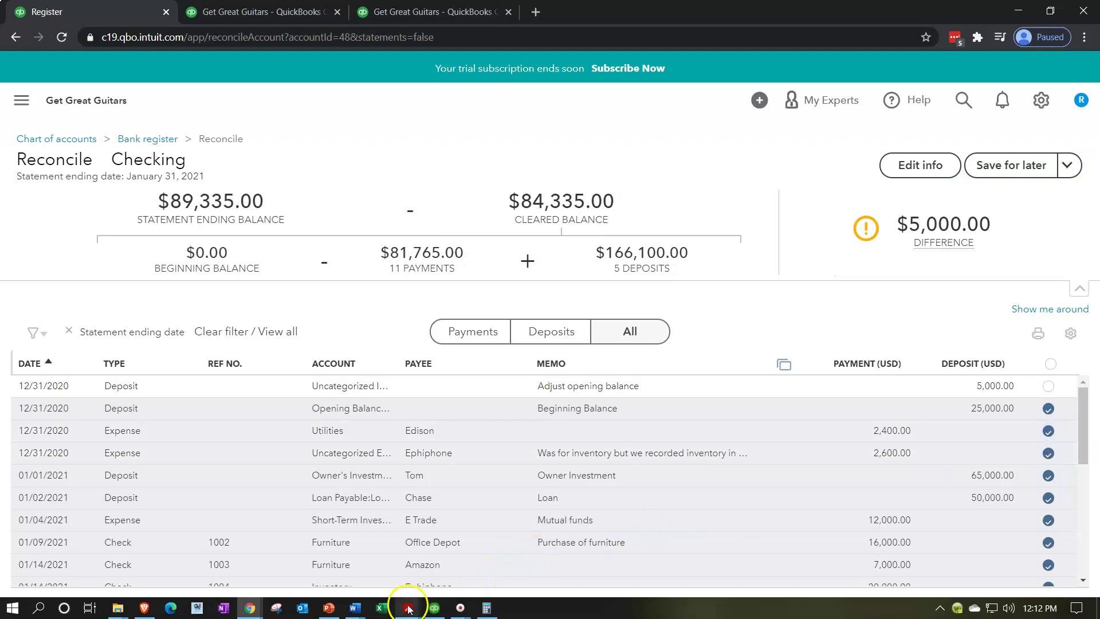
# In Bank Stmt Jan 2021.pdf, highlight the 2,600 and 2,400 withdrawals, then return to the reconciliation
pyautogui.moveTo(408, 609)
pyautogui.click(487, 538)
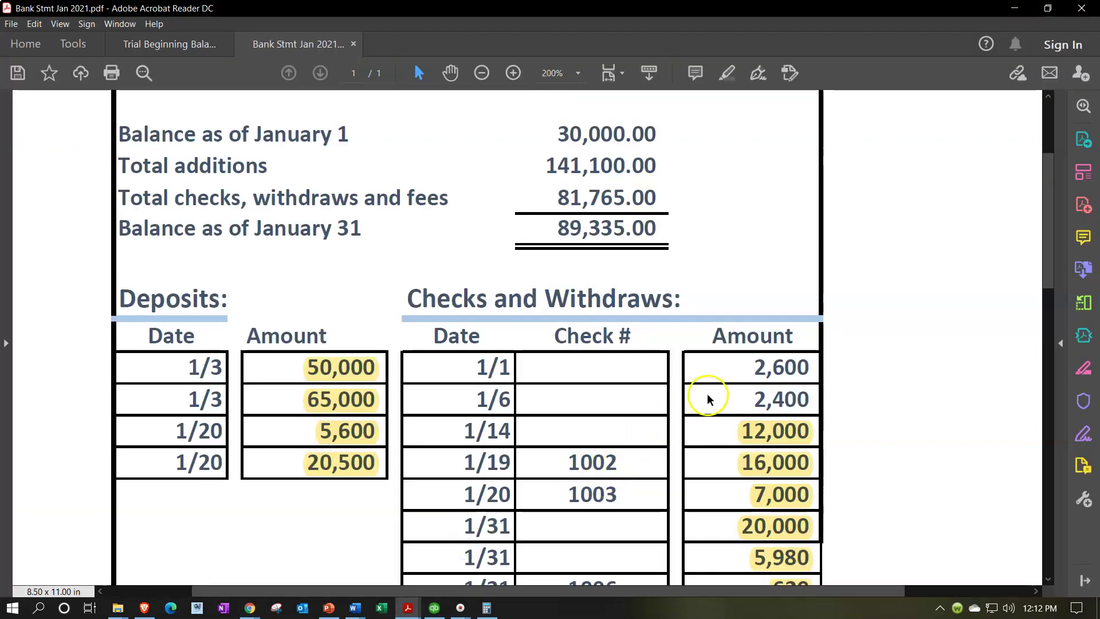
pyautogui.moveTo(752, 366); pyautogui.dragTo(809, 368)
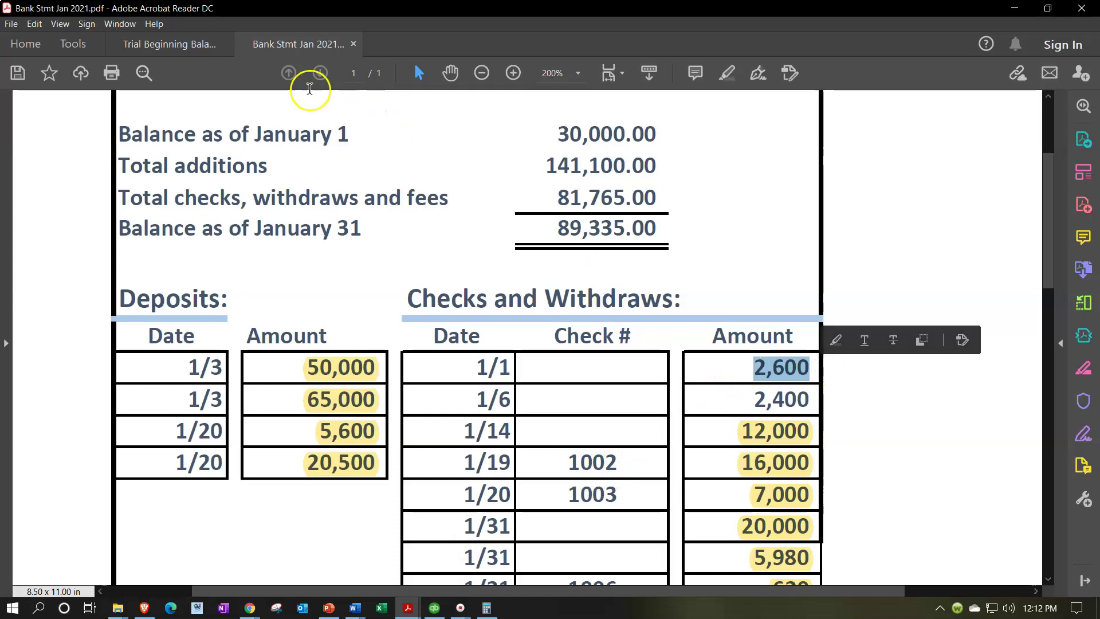
pyautogui.click(836, 341)
pyautogui.moveTo(755, 399); pyautogui.dragTo(823, 399)
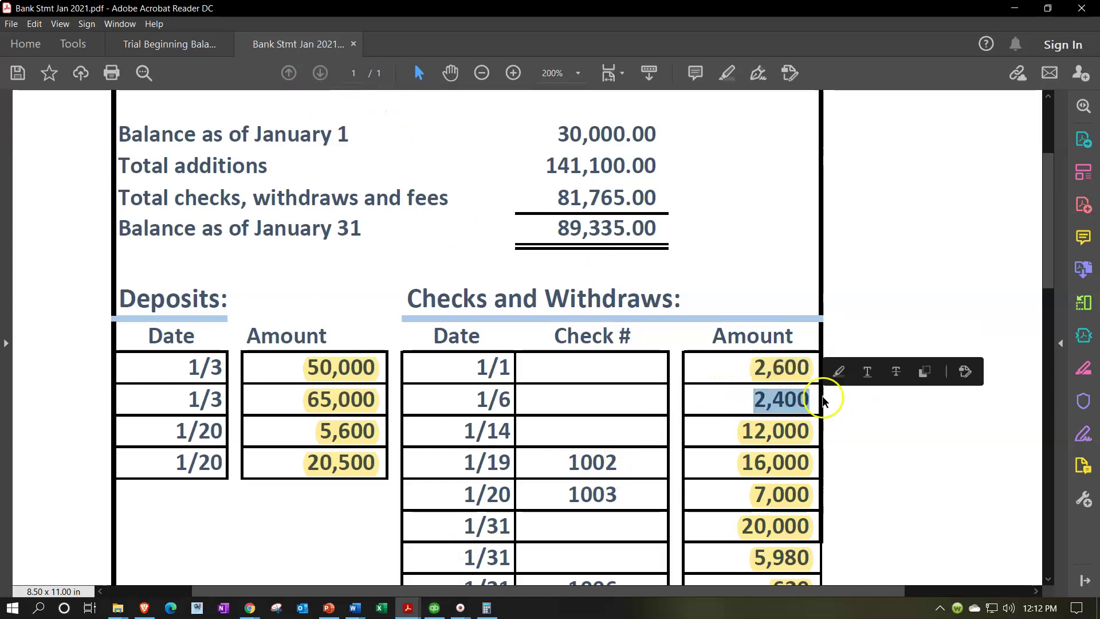
pyautogui.click(838, 371)
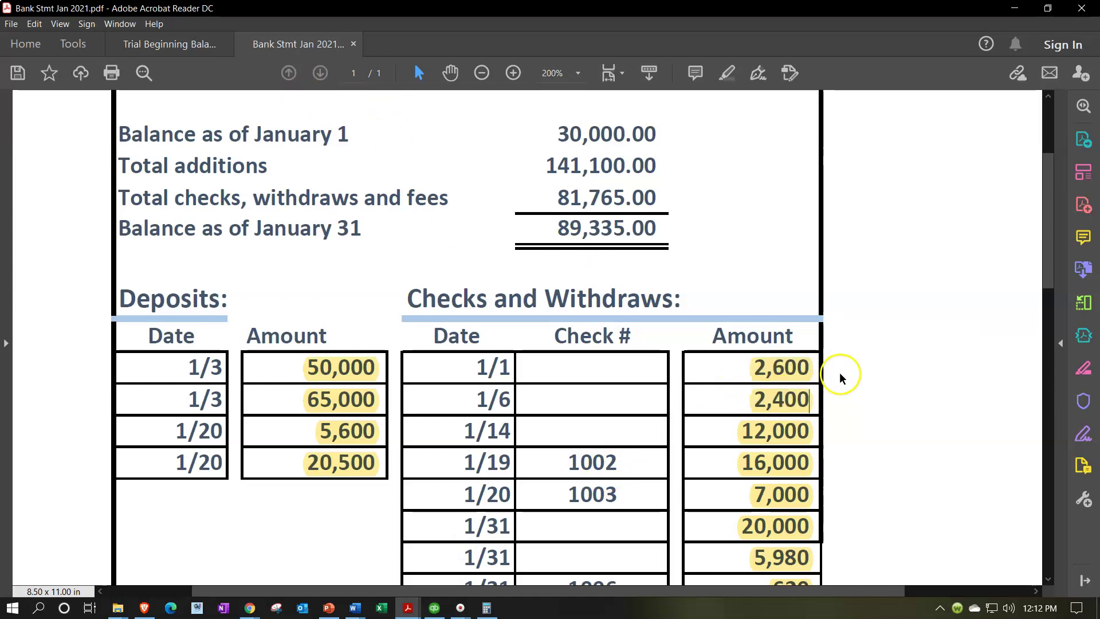
pyautogui.click(1011, 10)
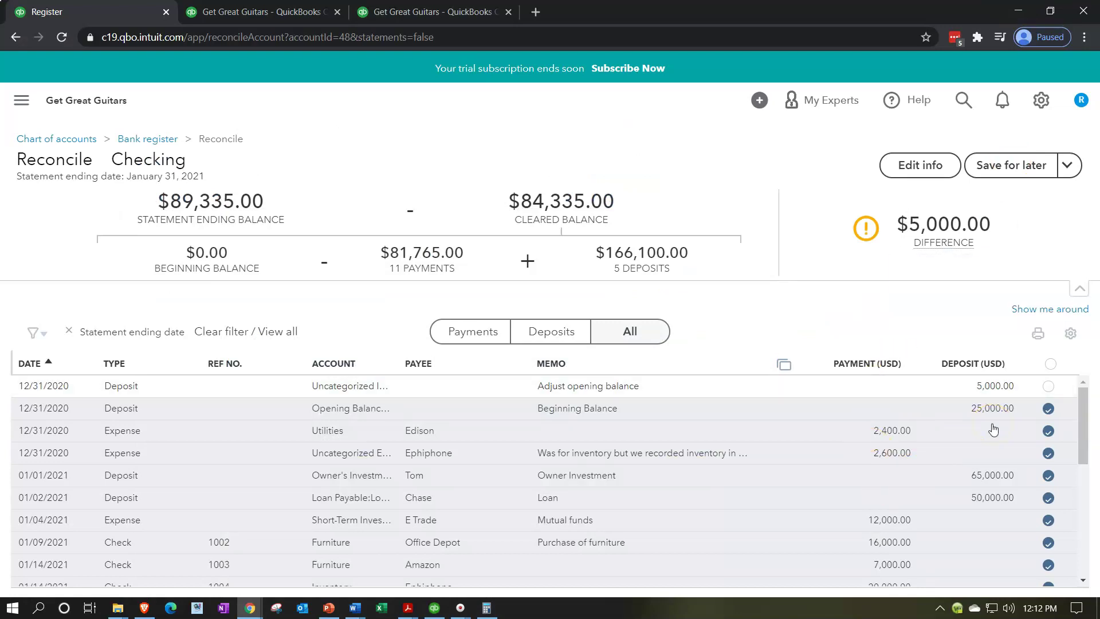
# Mark the 5,000.00 opening balance adjustment deposit as cleared and finish the Checking reconciliation
pyautogui.click(1049, 390)
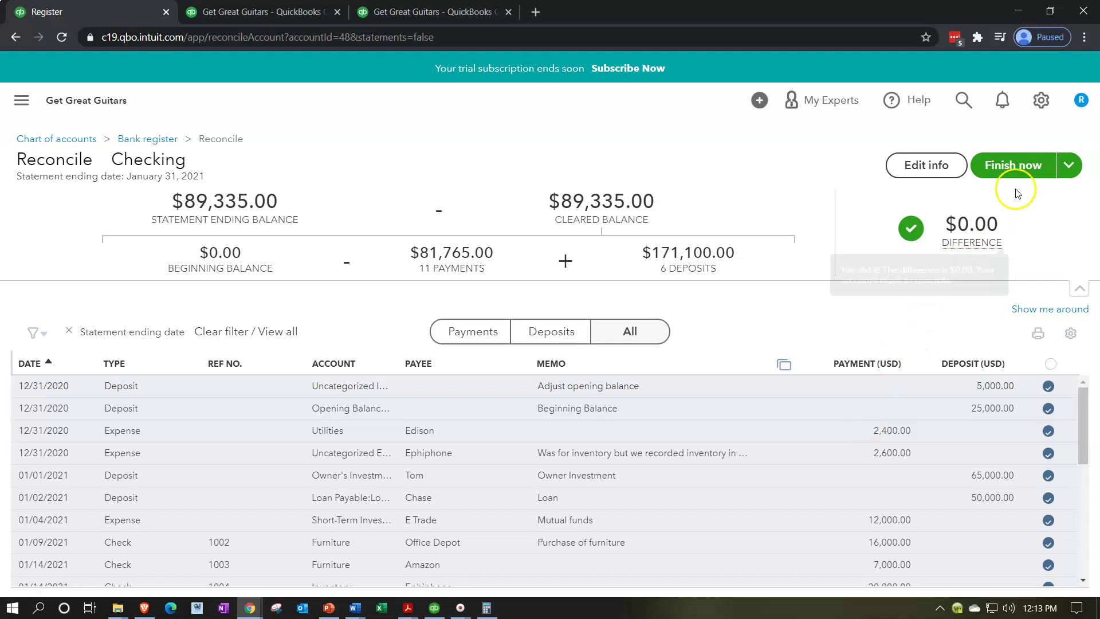
pyautogui.click(1025, 175)
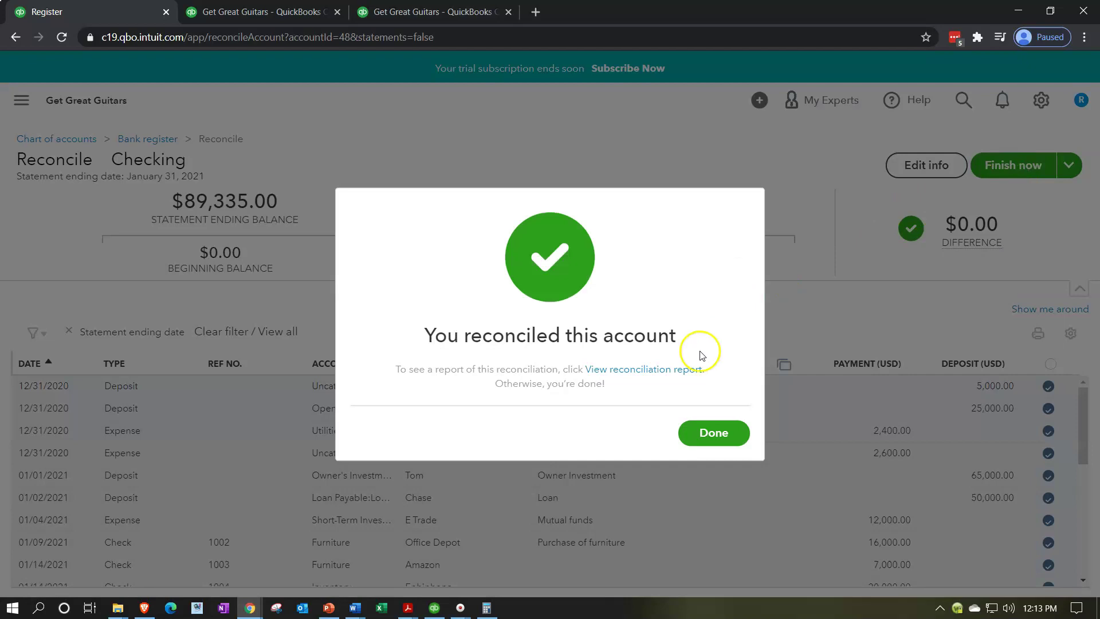
pyautogui.click(708, 435)
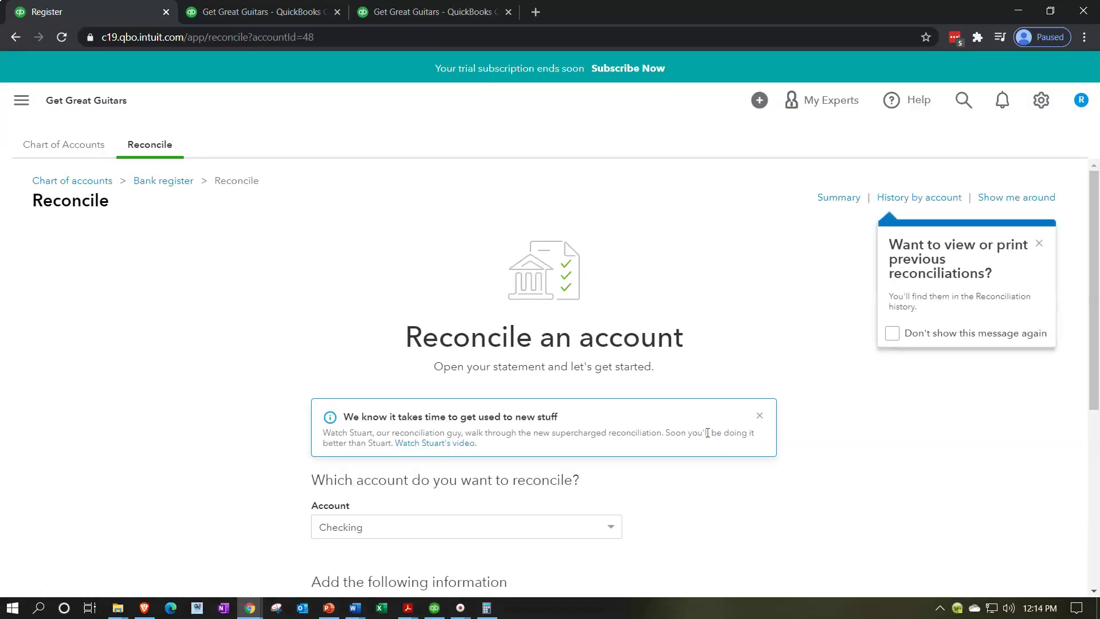